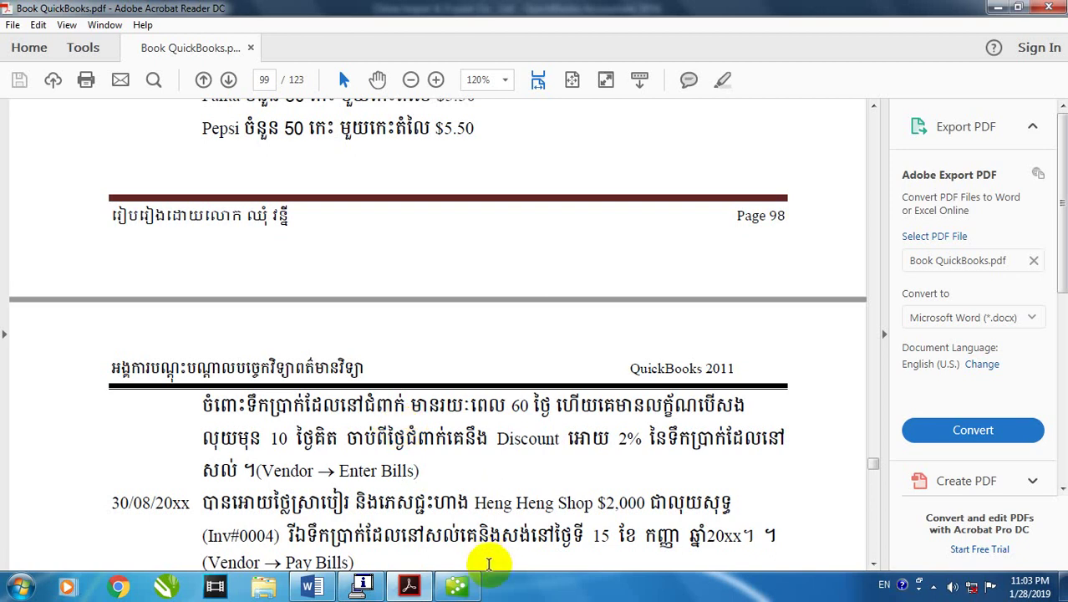
Switch to QuickBooks and open a maximized vendor bill entry window
left_click(456, 584)
left_click(357, 31)
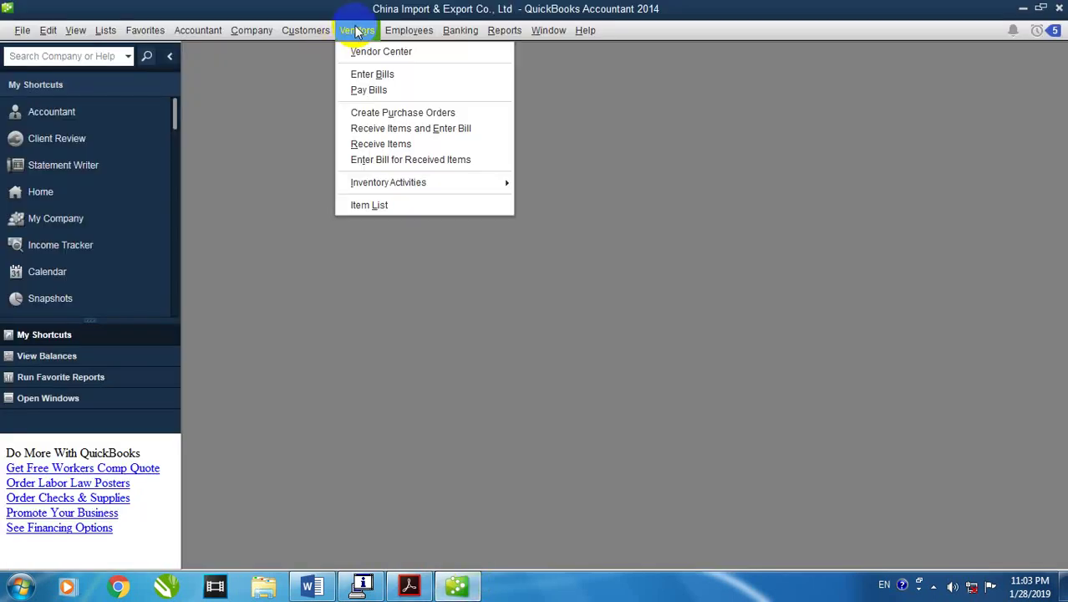
left_click(371, 76)
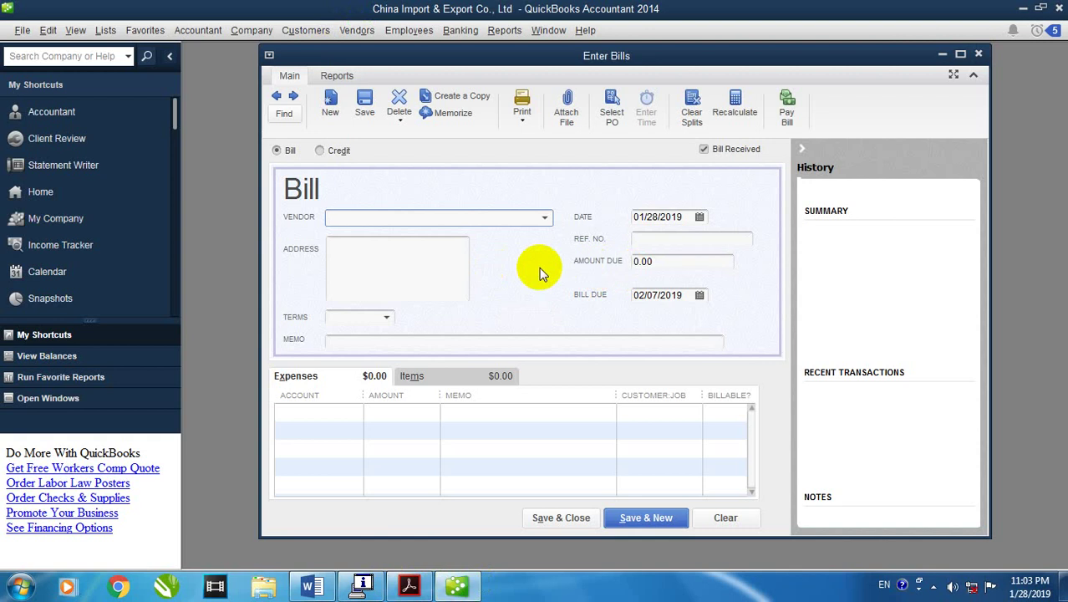
left_click(960, 54)
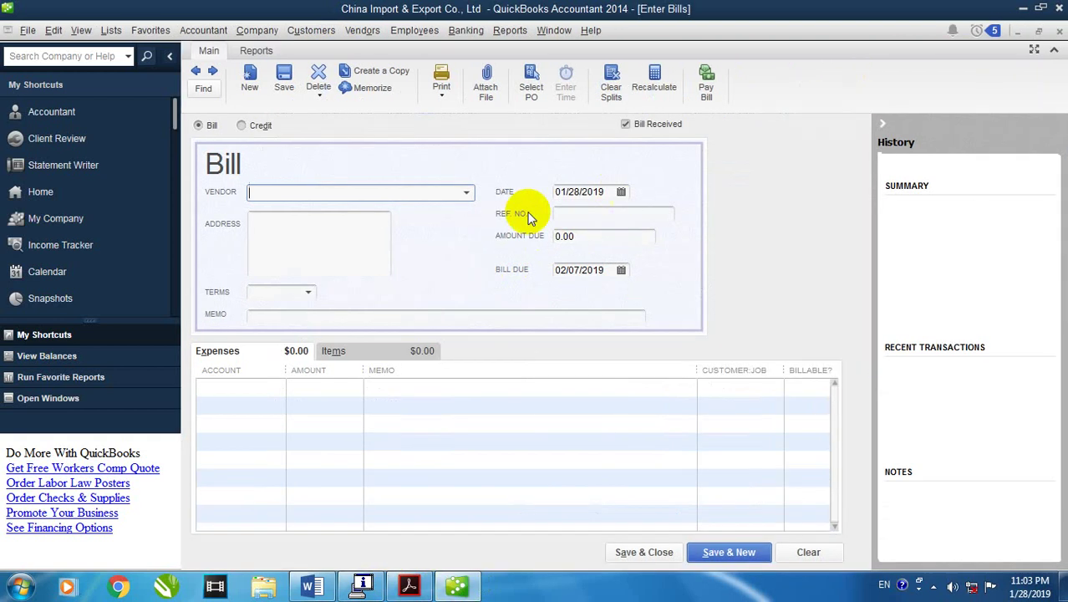
Consult the exercise in the Acrobat Reader PDF, then choose Heng Heng Shop as the bill's vendor in QuickBooks
left_click(409, 585)
scroll(284, 406, "down", 2)
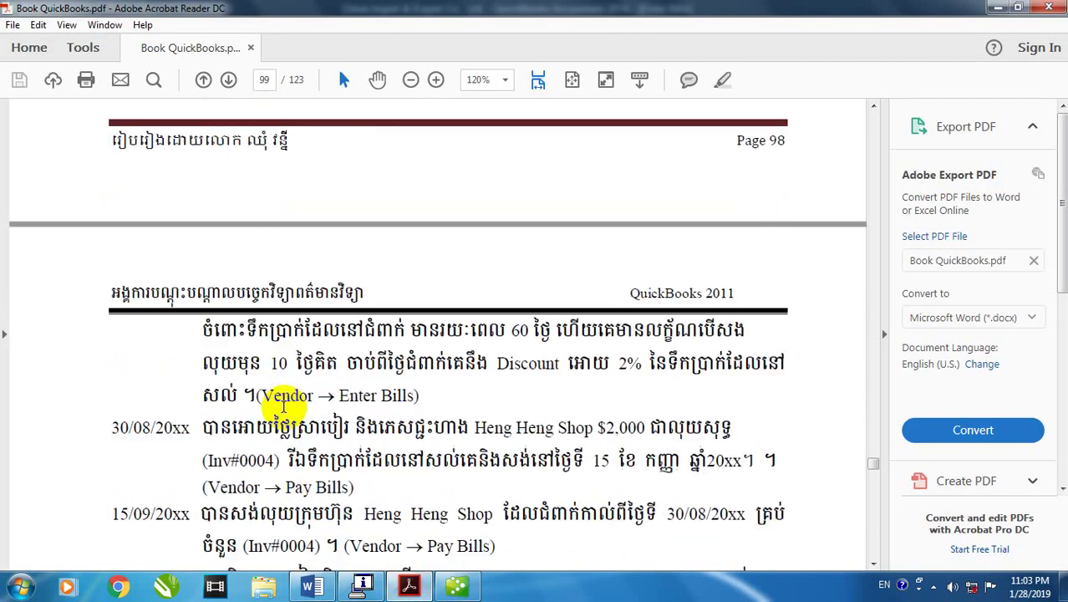
scroll(284, 403, "down", 2)
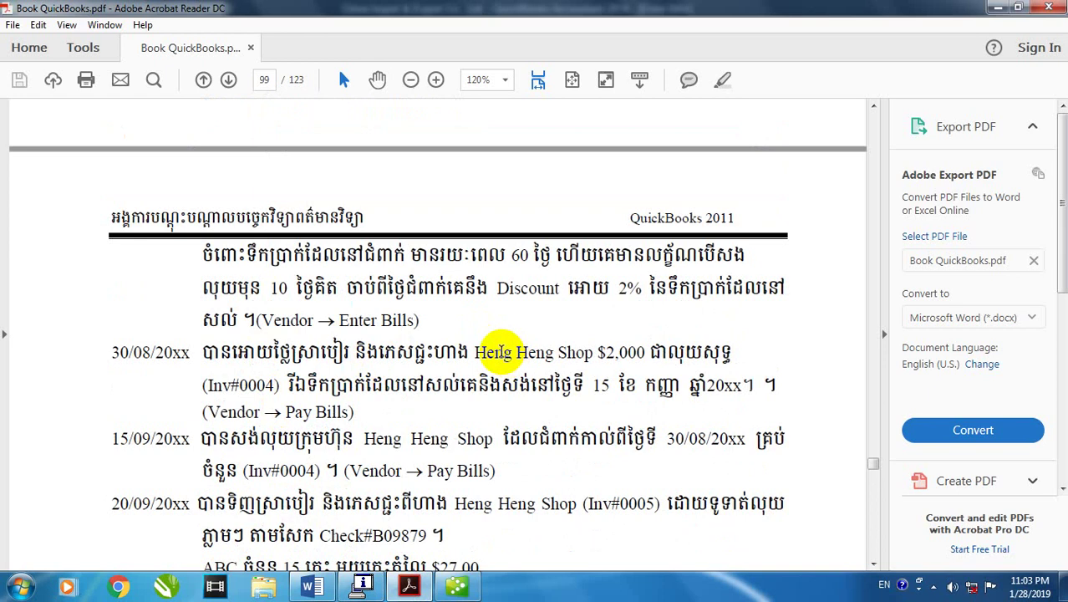
left_click(456, 585)
left_click(462, 192)
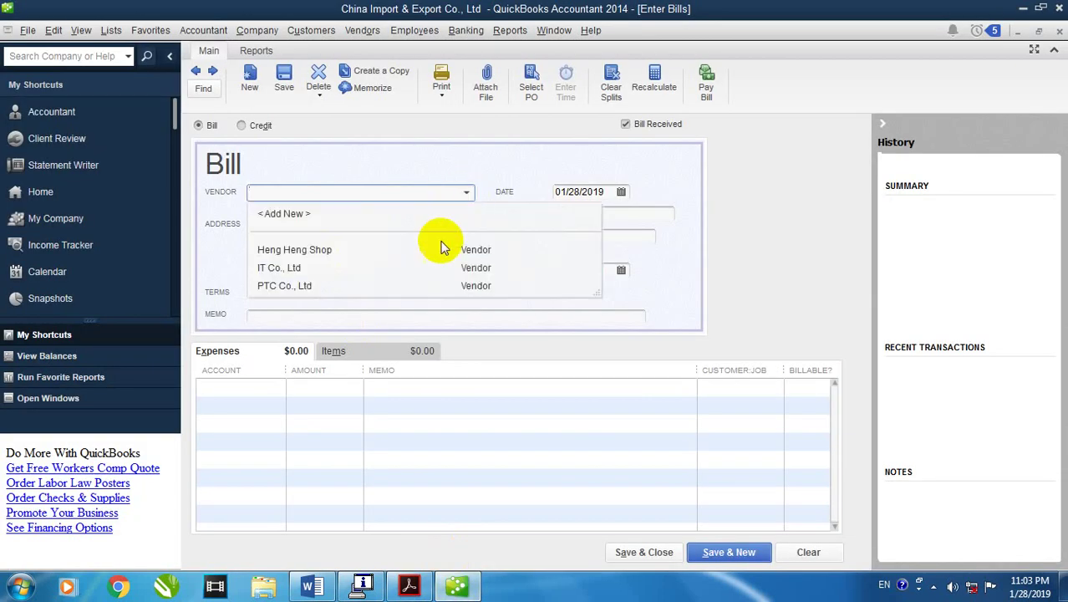
left_click(294, 249)
Look up the Heng Heng Shop purchase (Inv#0004) in the PDF and set the QuickBooks bill date to 08/30/2018
left_click(408, 585)
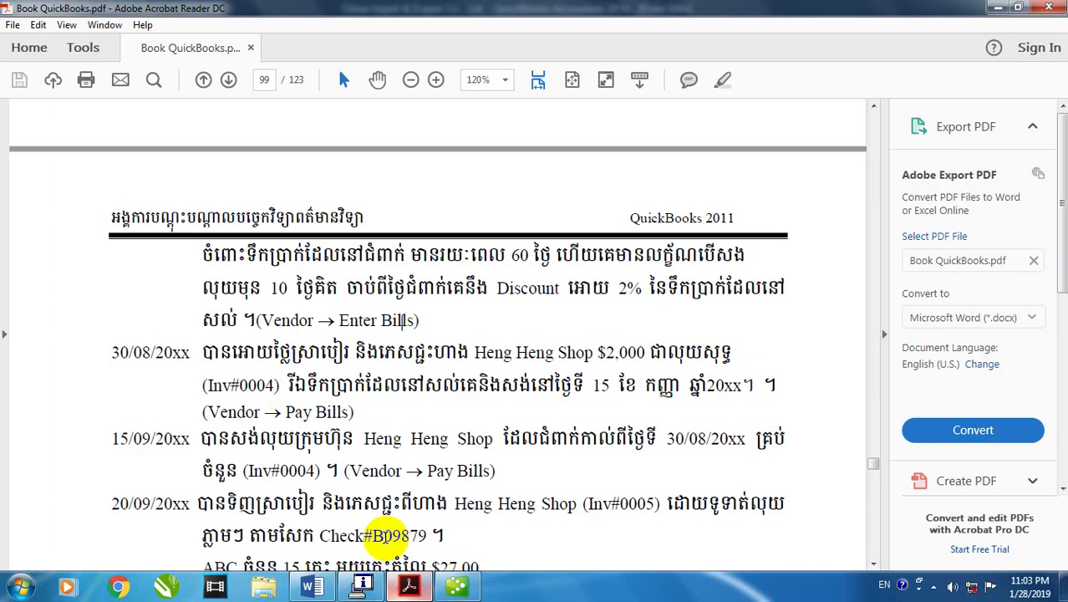
scroll(328, 293, "up", 10)
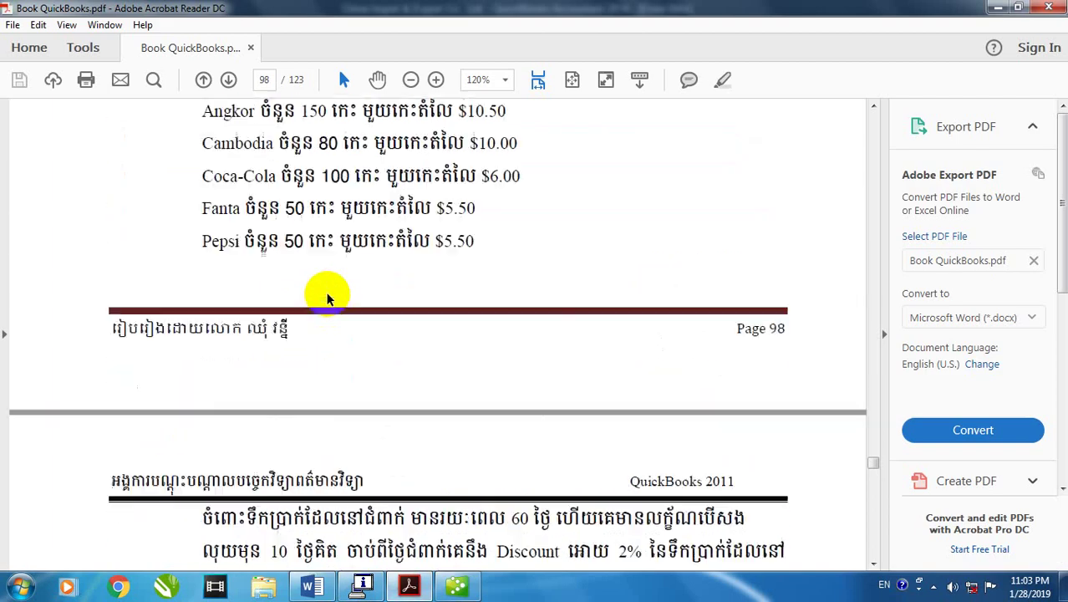
scroll(328, 292, "up", 1)
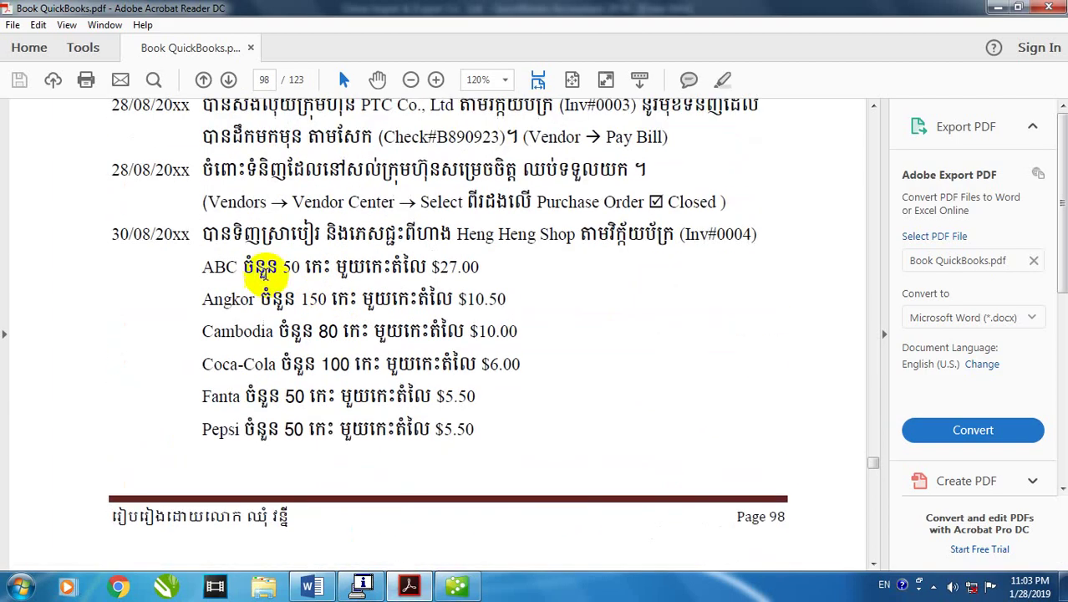
left_click(458, 587)
left_click(621, 192)
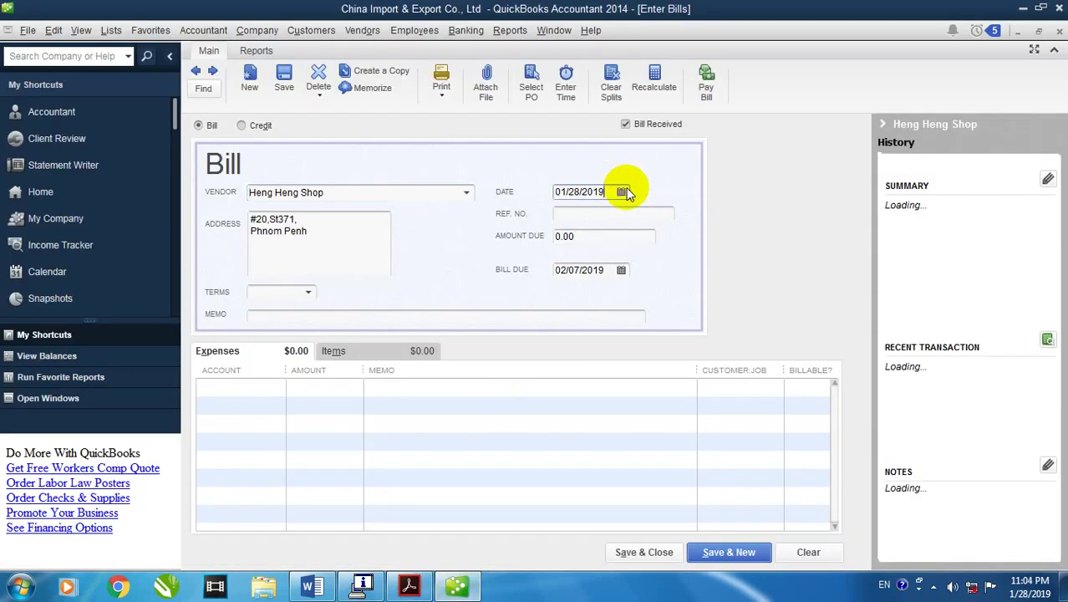
left_click(573, 217)
left_click(574, 218)
left_click(574, 218)
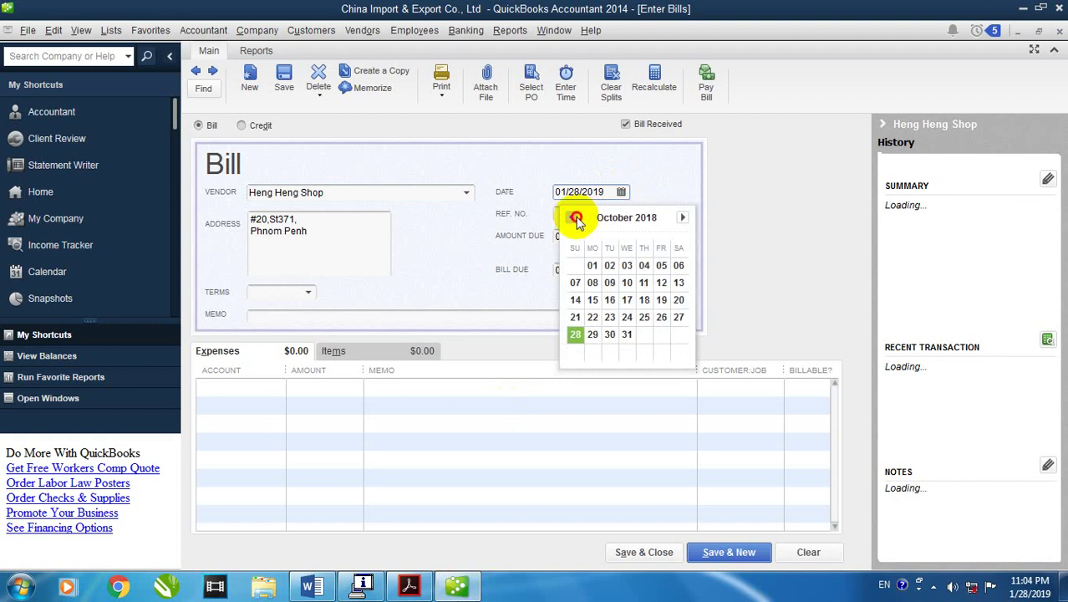
left_click(575, 218)
left_click(575, 218)
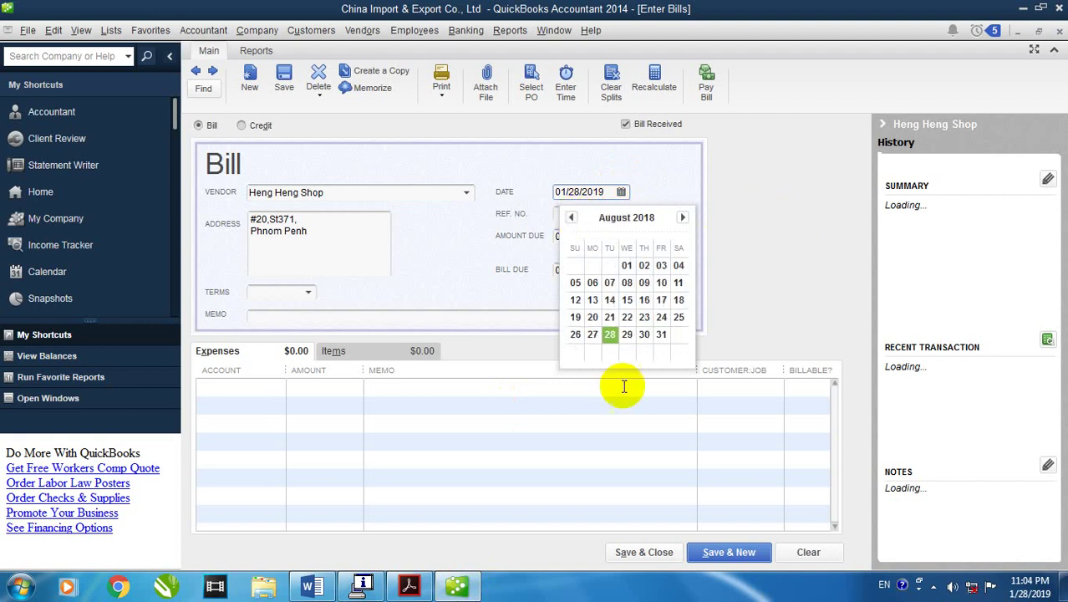
left_click(641, 334)
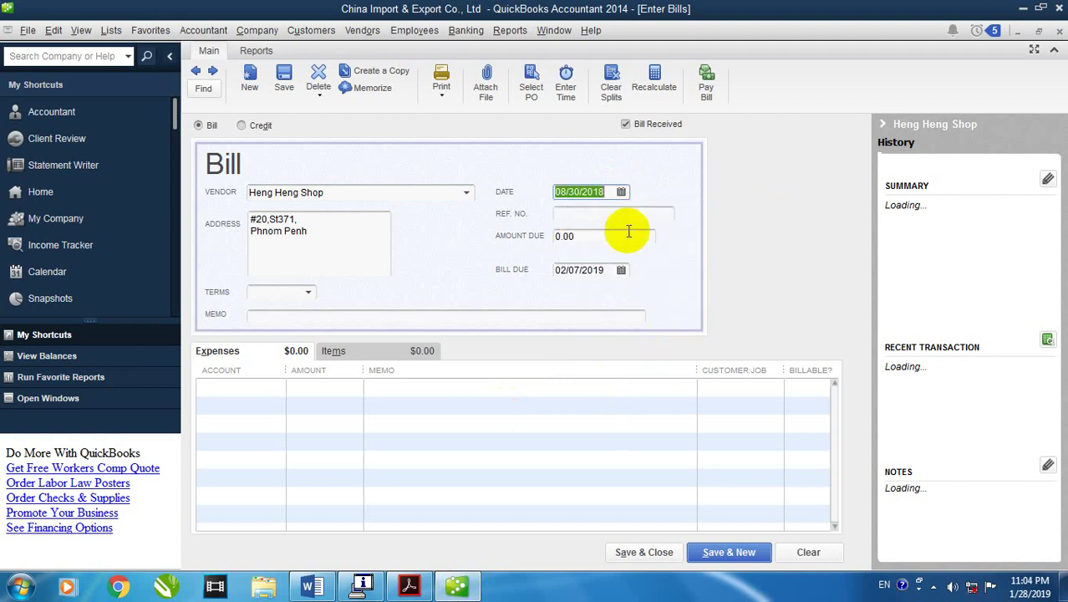
left_click(580, 192)
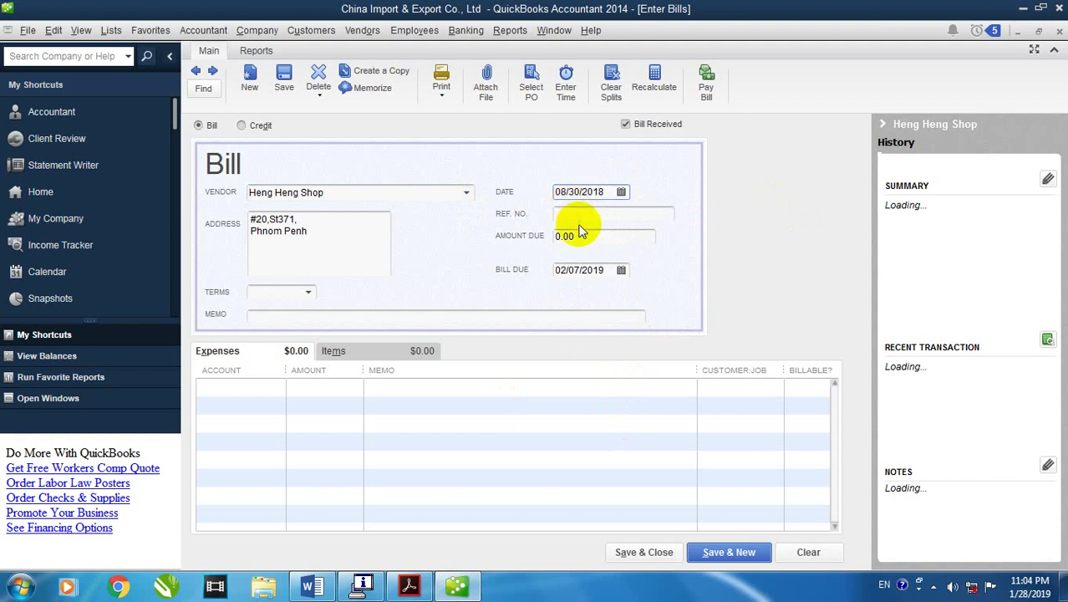
Check the purchased items in the PDF and enter Product:Beer:ABC with quantity 50 on the bill's first item line
left_click(386, 356)
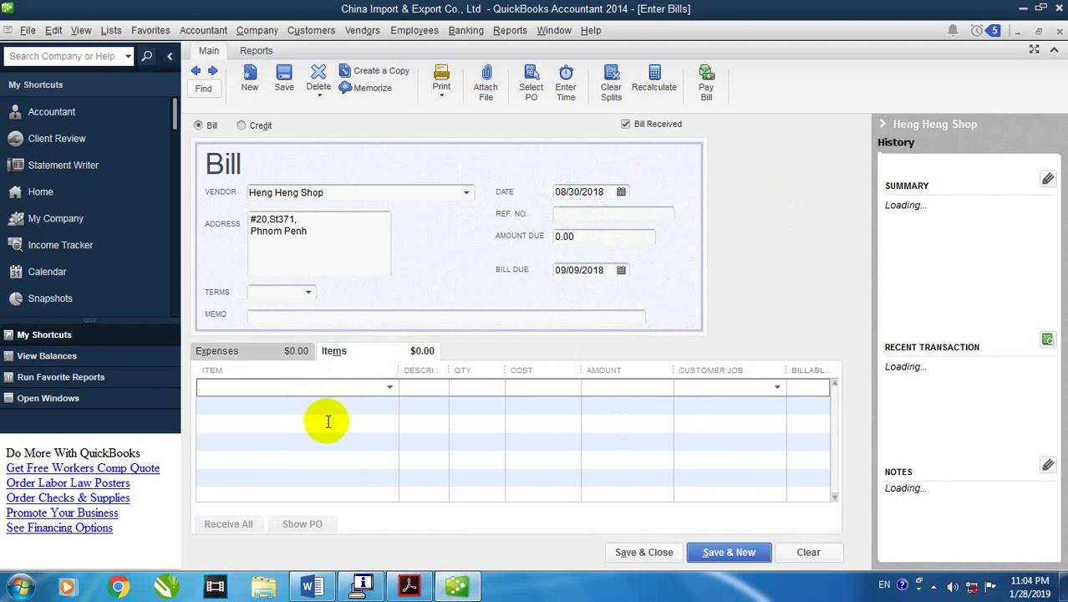
left_click(409, 585)
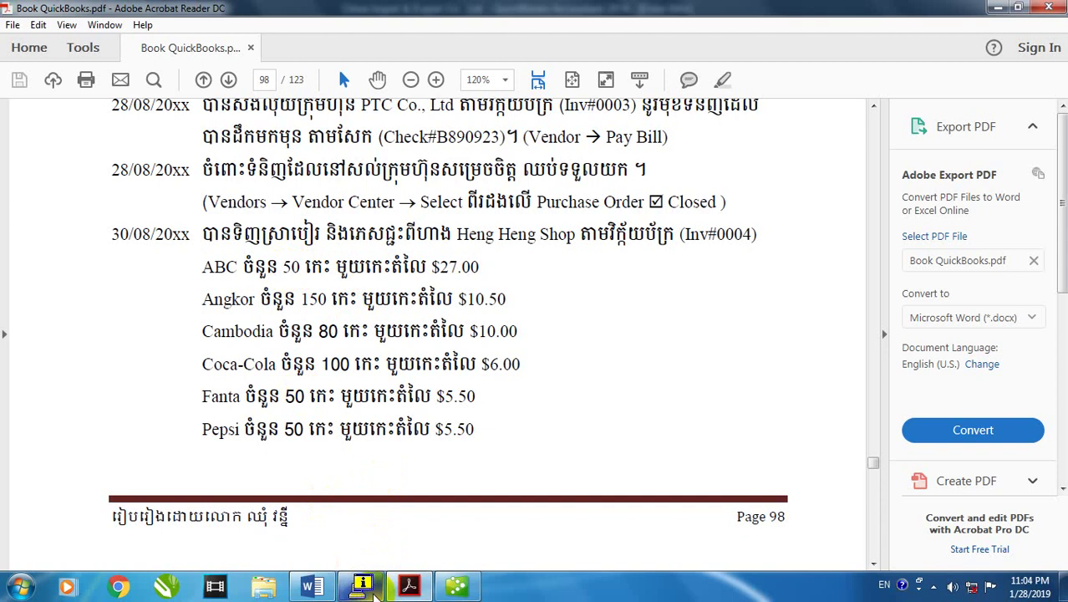
left_click(451, 591)
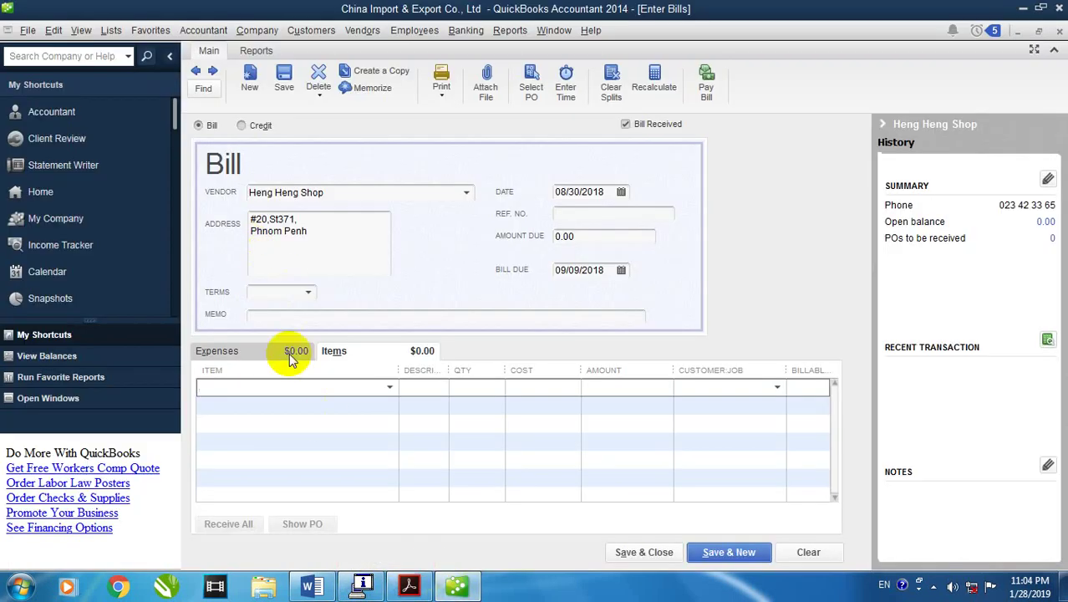
left_click(296, 389)
type("a")
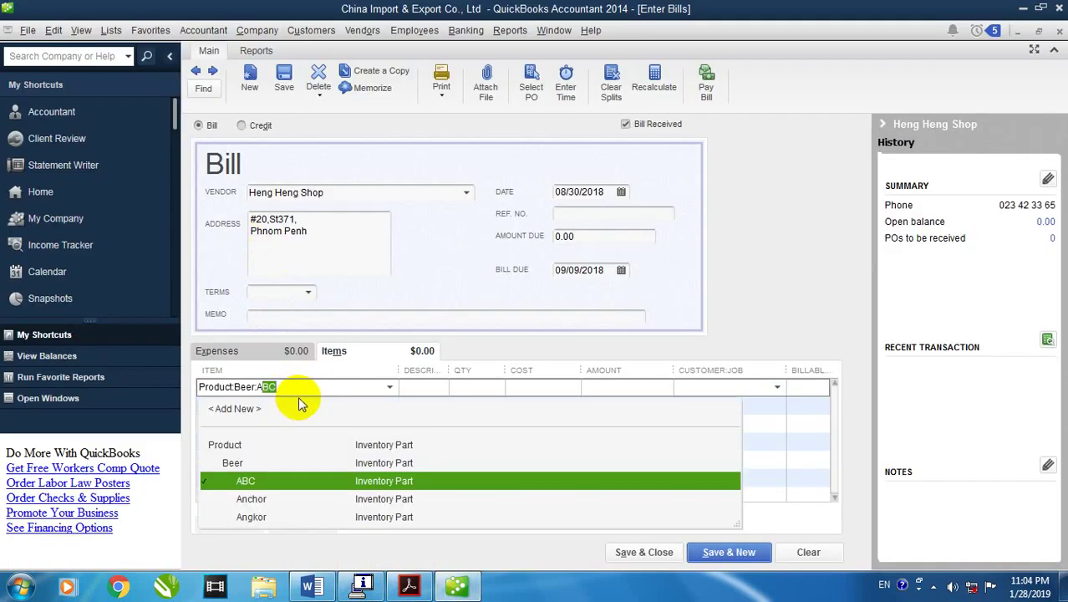
key("Tab")
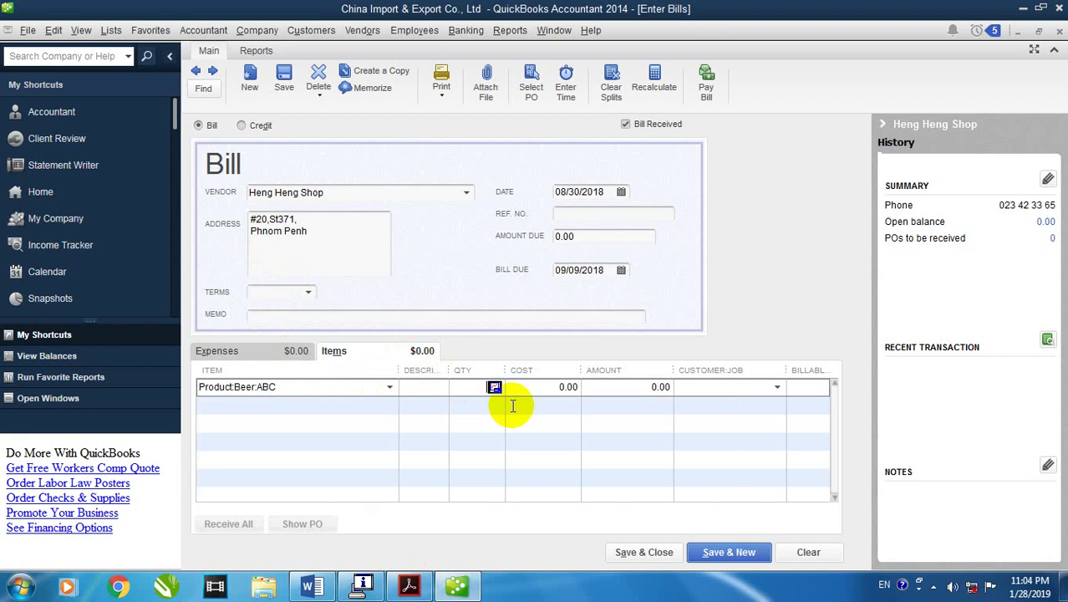
type("50")
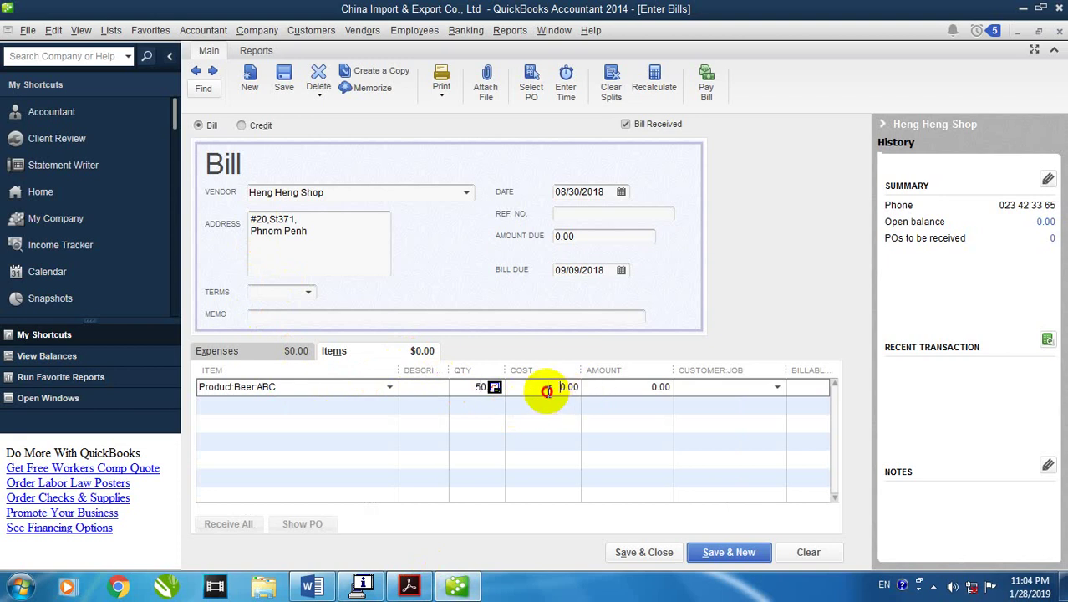
Check the ABC unit price in the PDF and set the ABC line's cost to 27
left_click(410, 584)
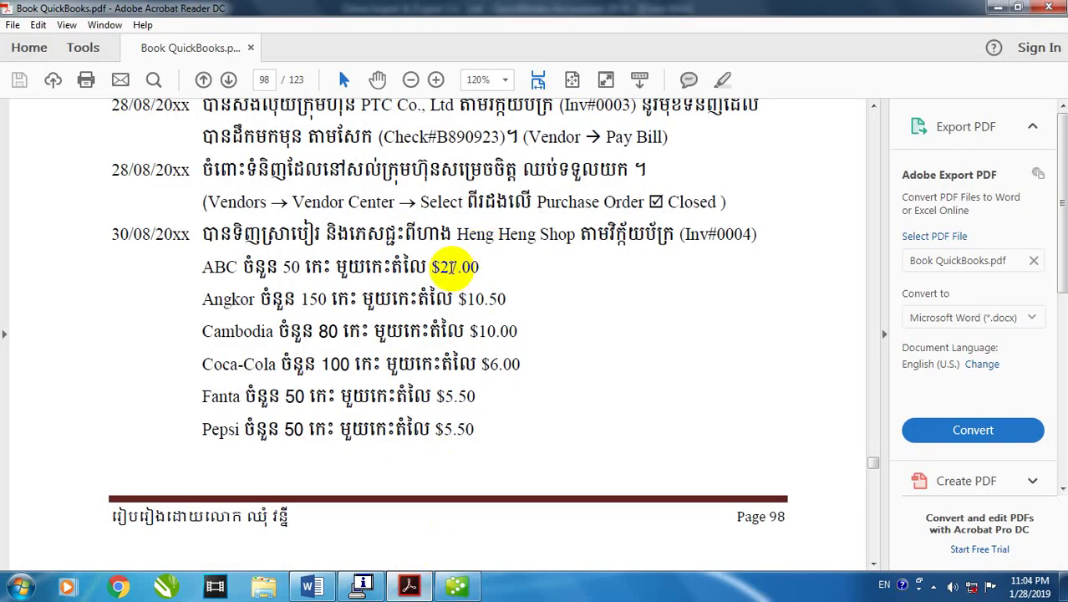
left_click(457, 585)
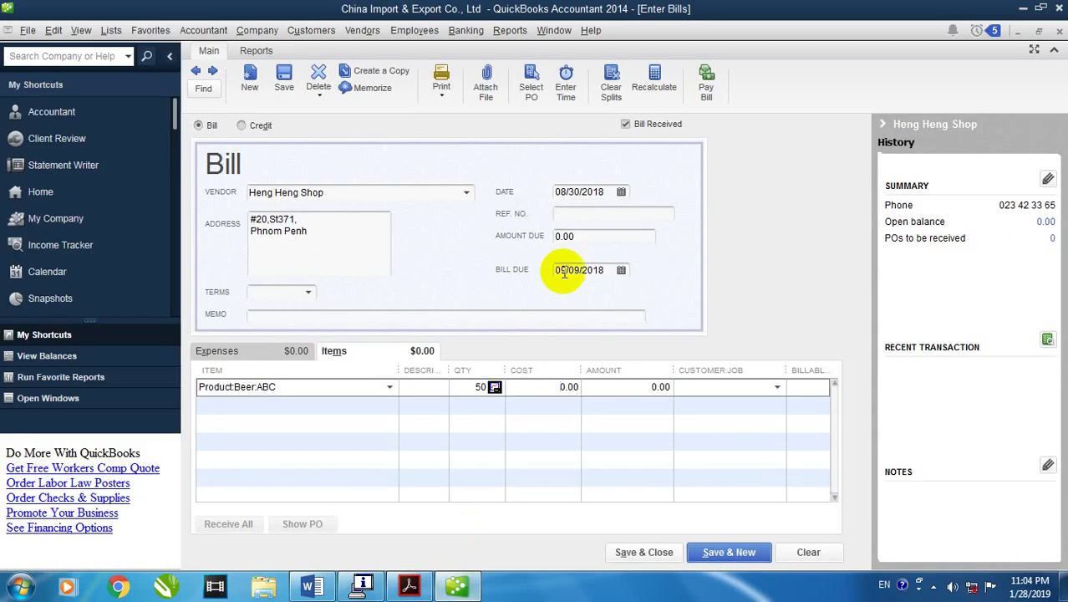
left_click(567, 388)
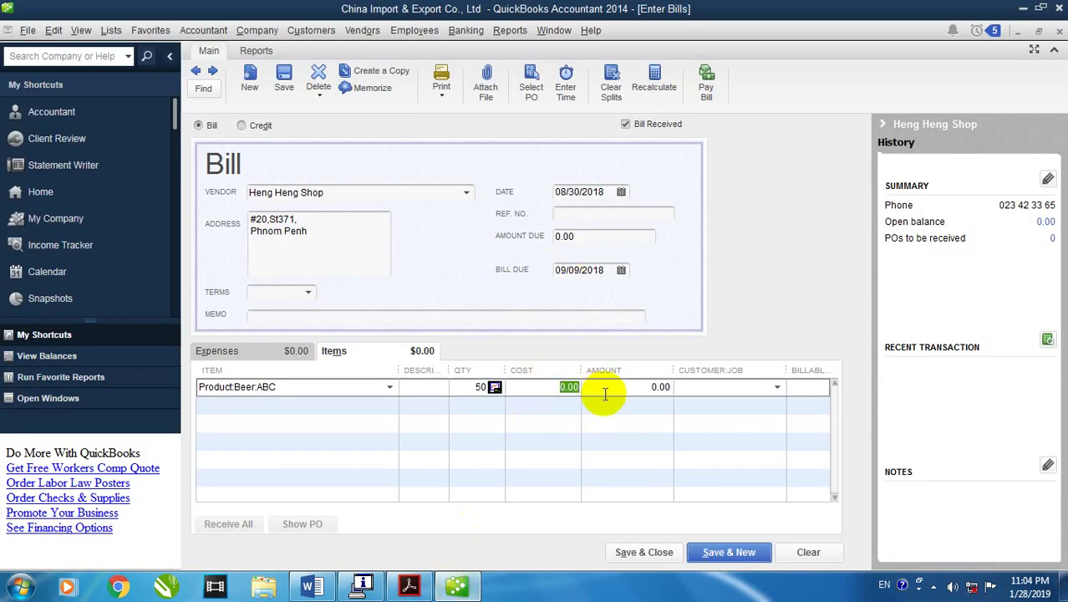
type("27")
left_click(383, 405)
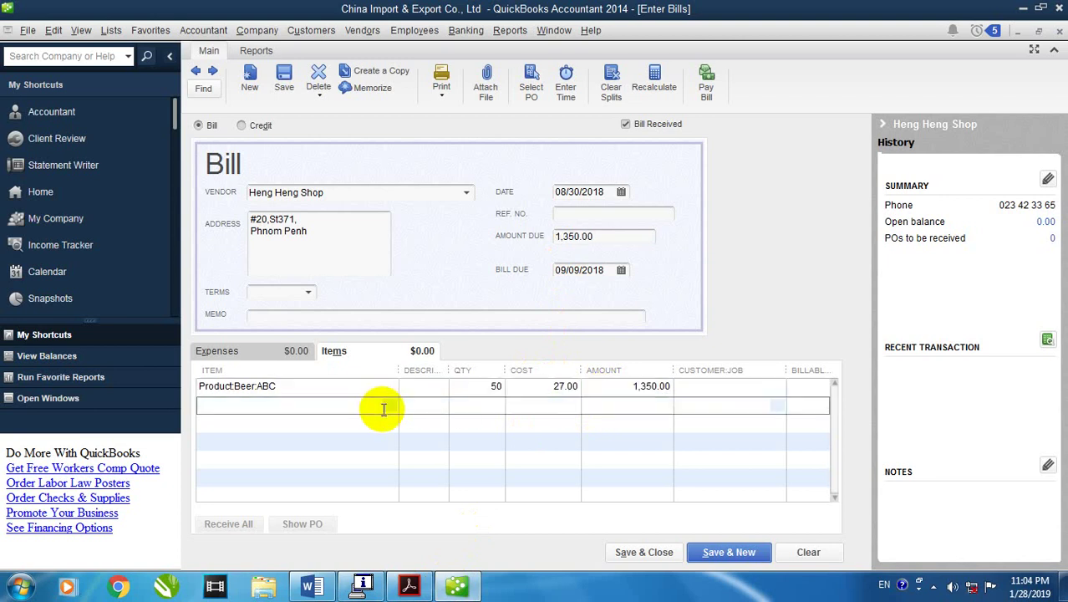
Check the second item in the PDF and enter Product:Beer:Angkor with quantity 150 on the bill's next item line
left_click(409, 585)
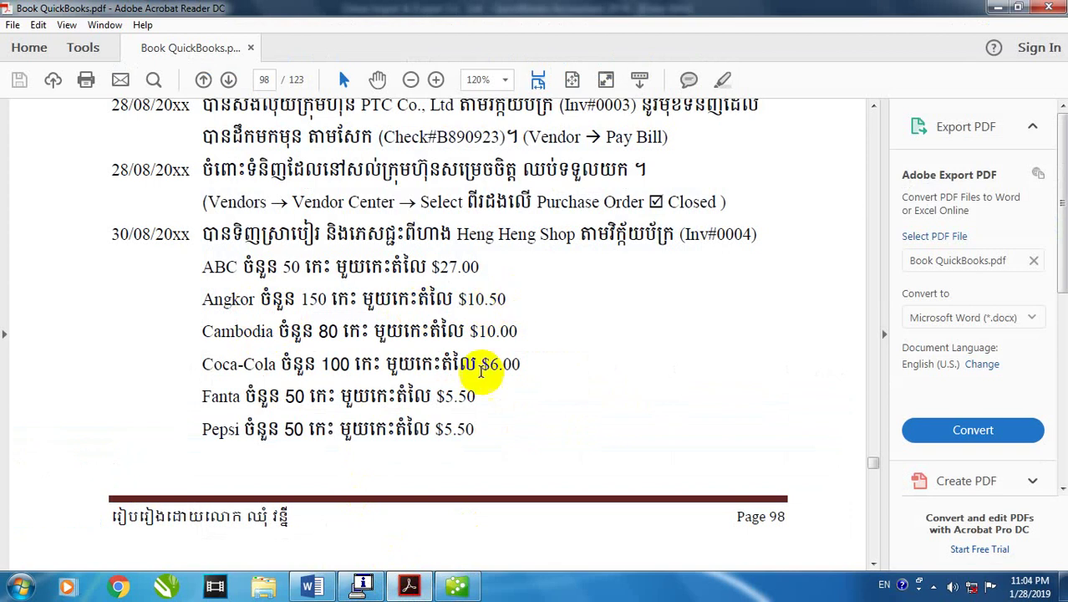
left_click(453, 586)
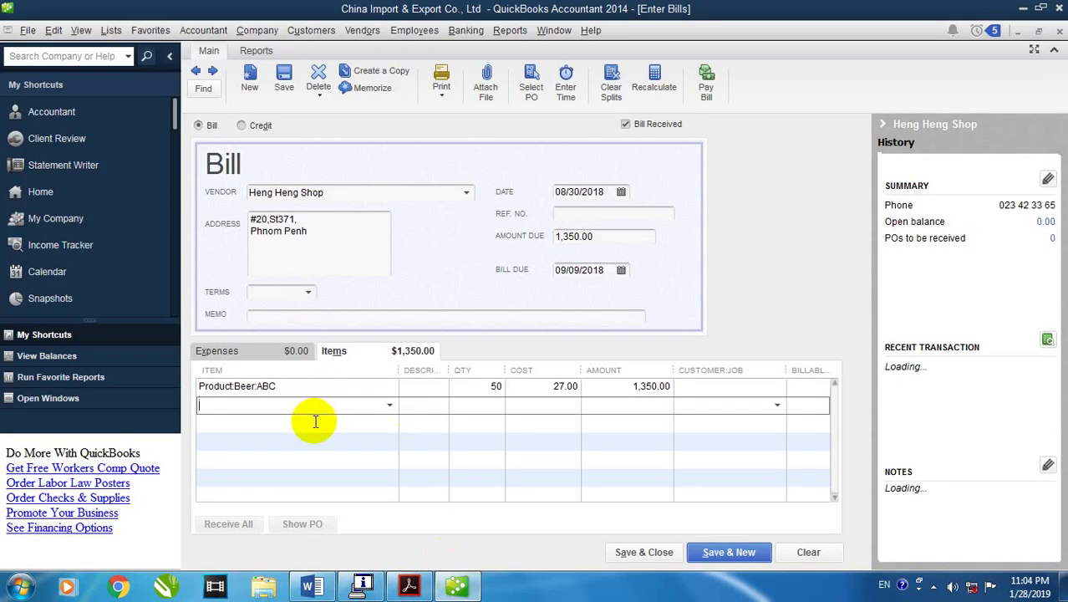
type("Product:Beer:A")
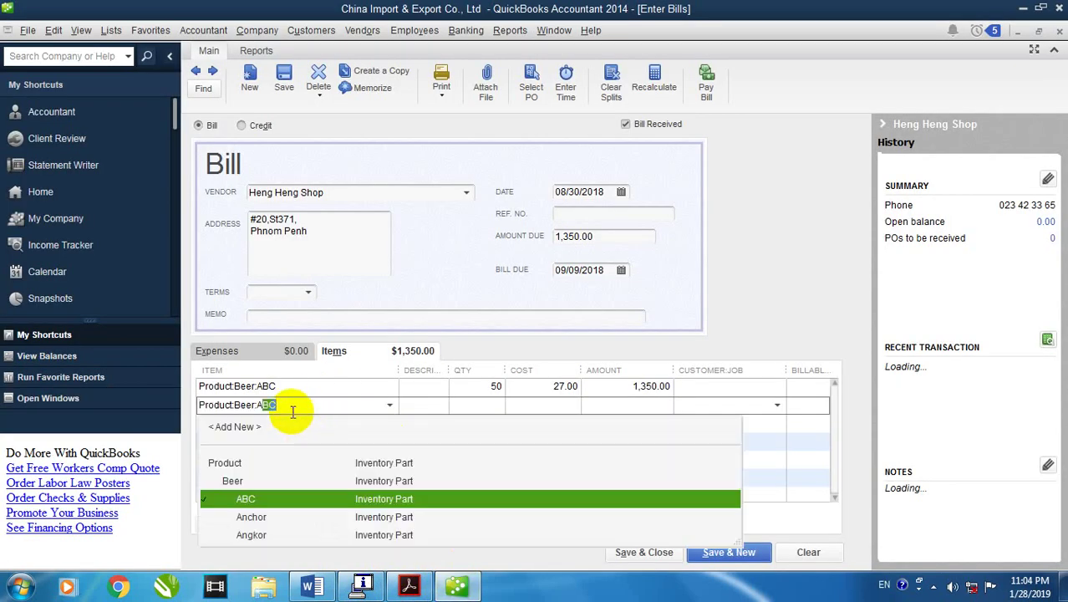
type("ngkor")
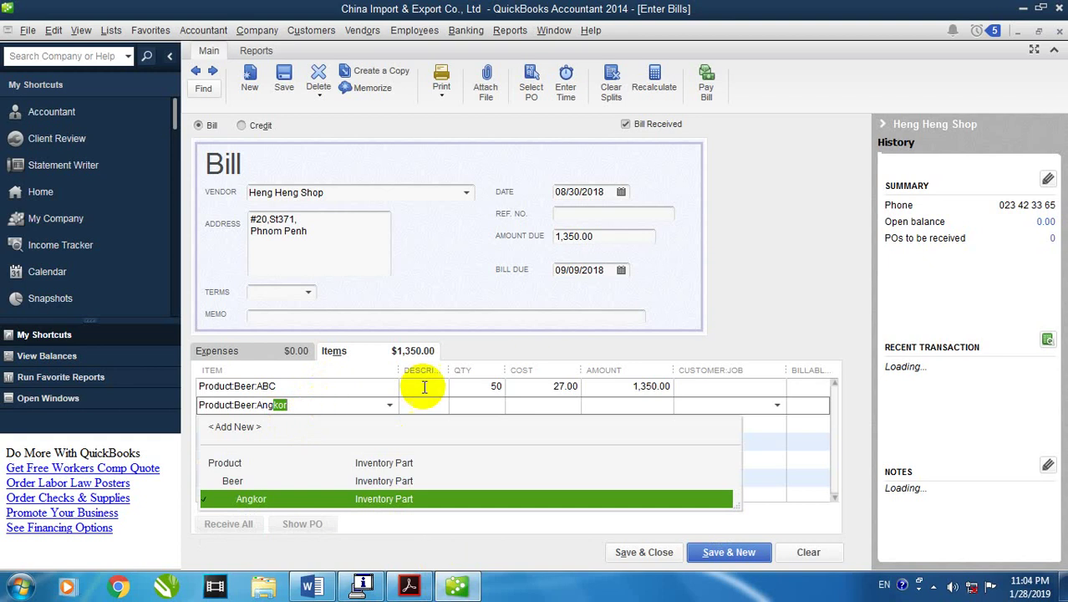
left_click(487, 407)
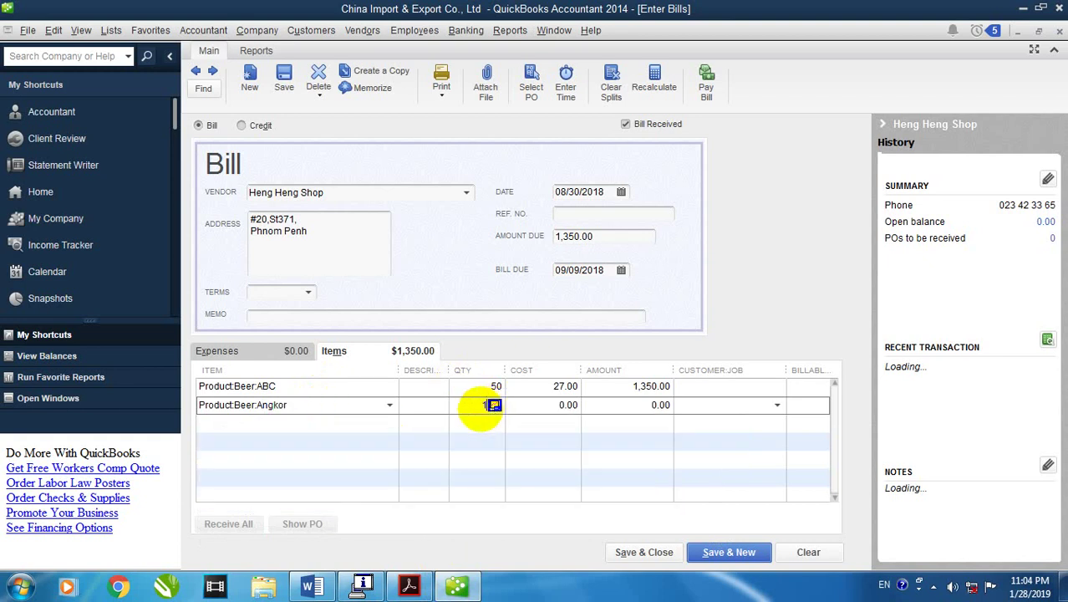
type("150")
Enter 10.50 as the total amount of the Angkor line
left_click(657, 405)
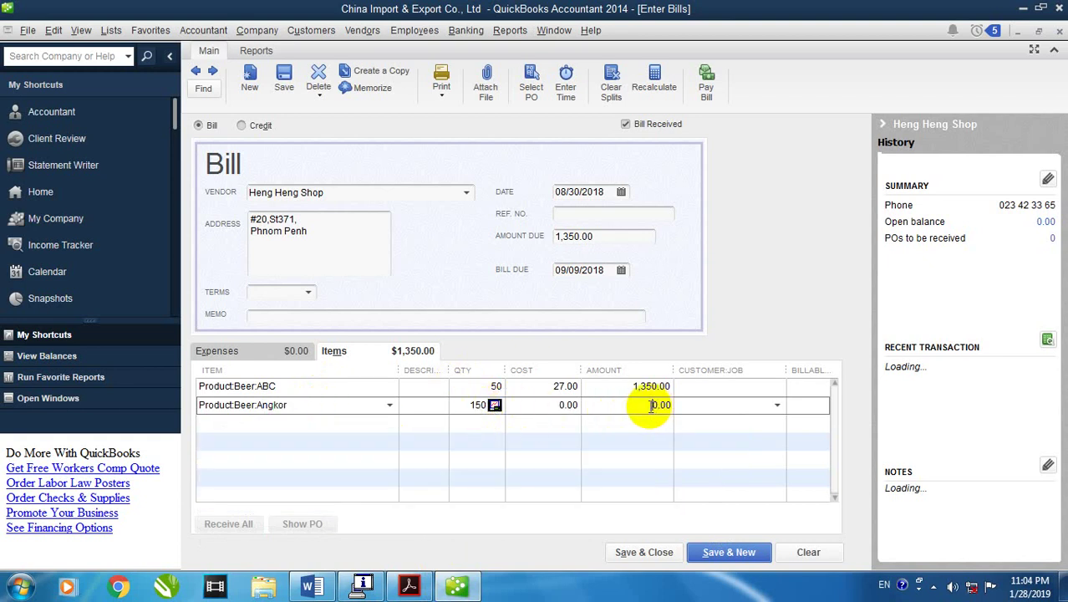
type("10.")
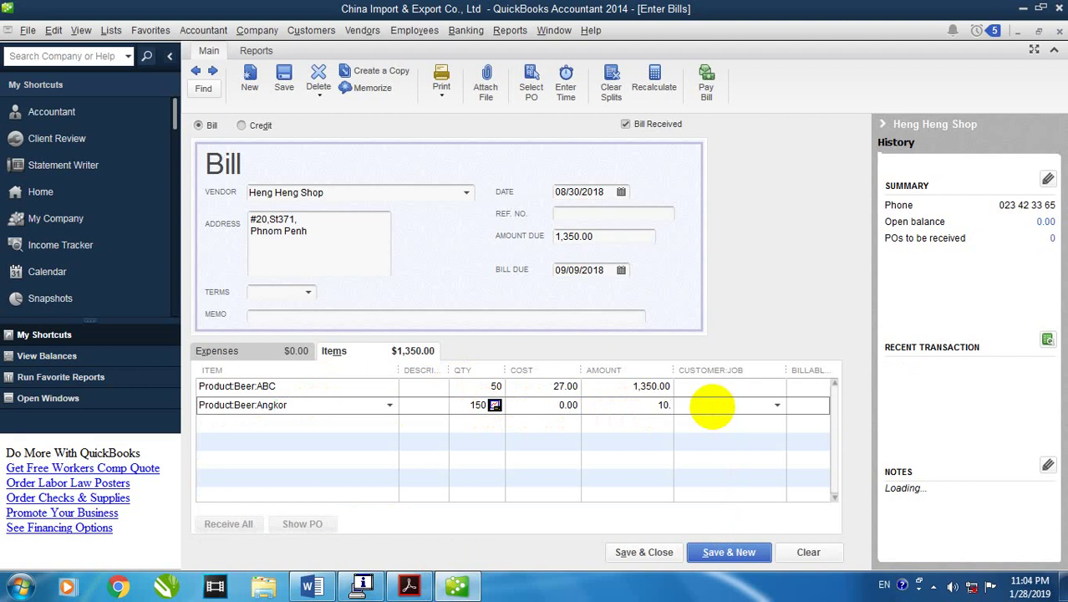
type("50")
left_click(331, 424)
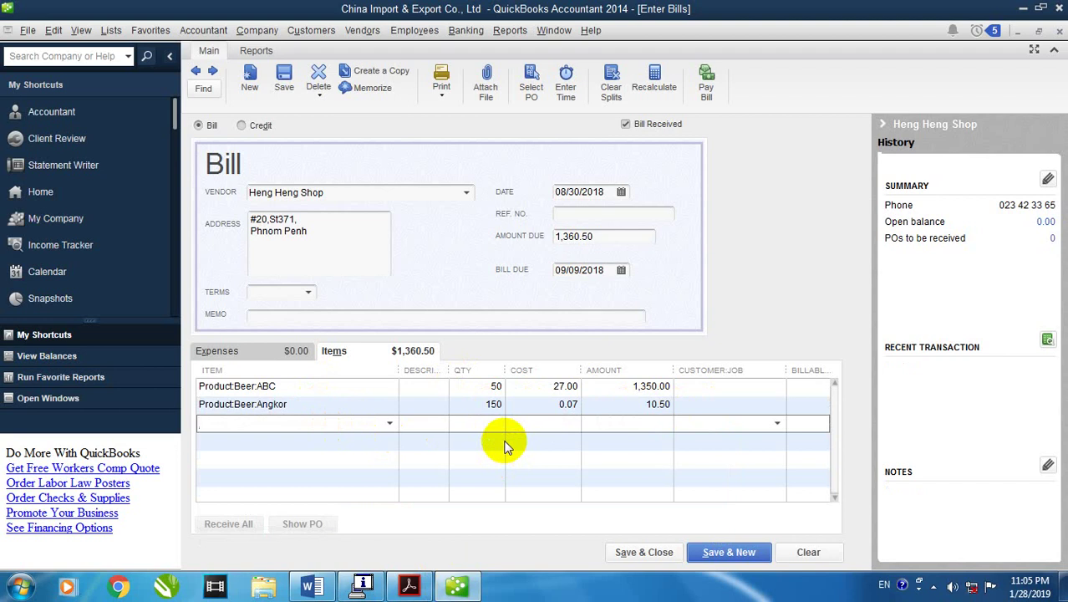
Set the Angkor line's unit cost to 10.50 and go to the next empty item line
left_click(601, 405)
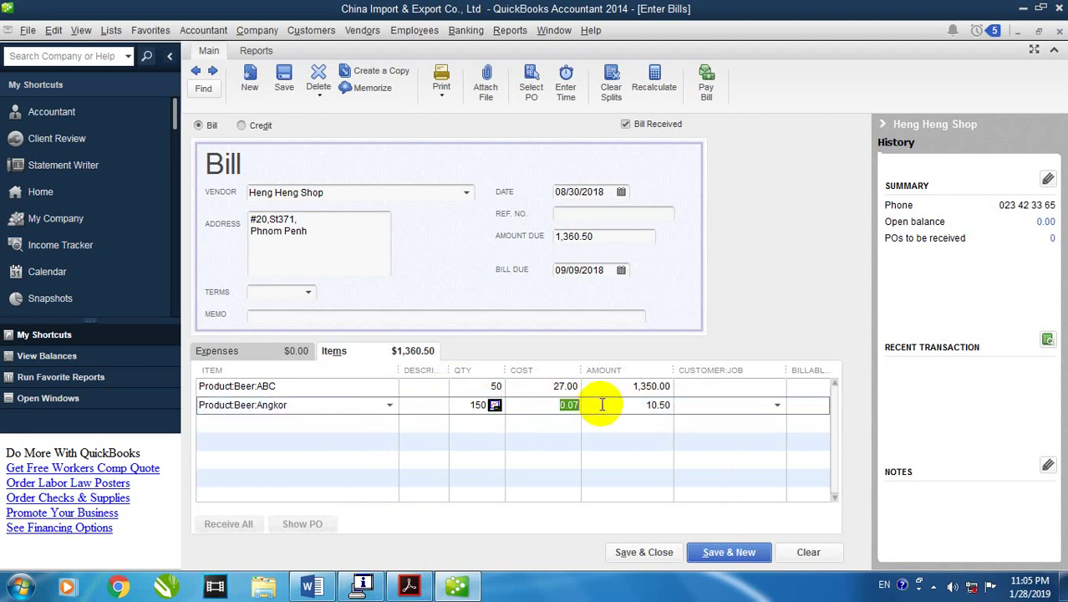
type("10.50")
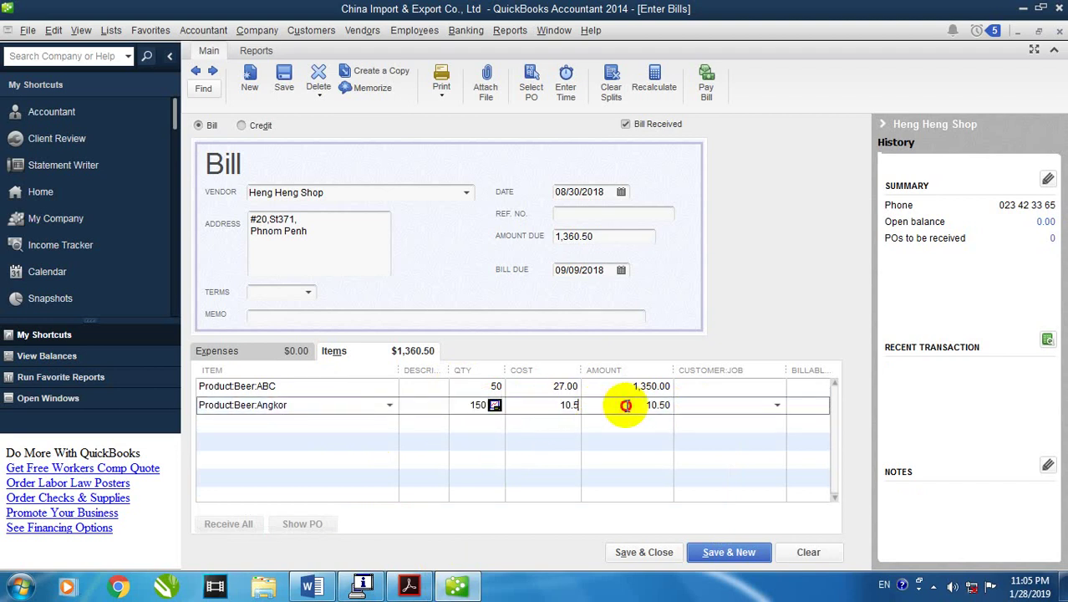
key("Tab")
left_click(336, 426)
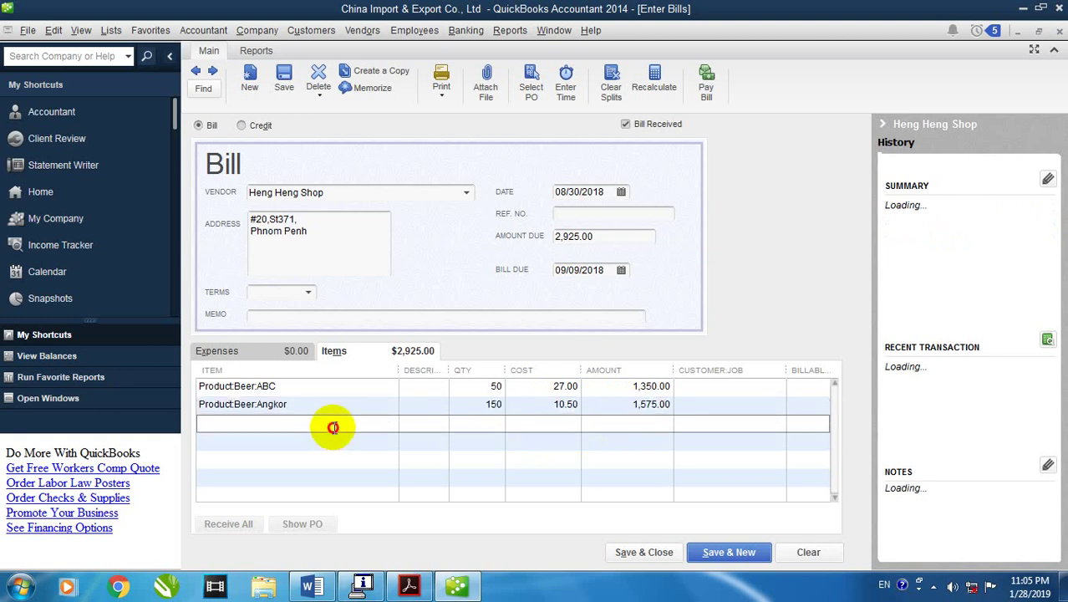
Check the third purchased item in the PDF and enter Product:Beer:Cambodia on the bill's next item line
left_click(409, 585)
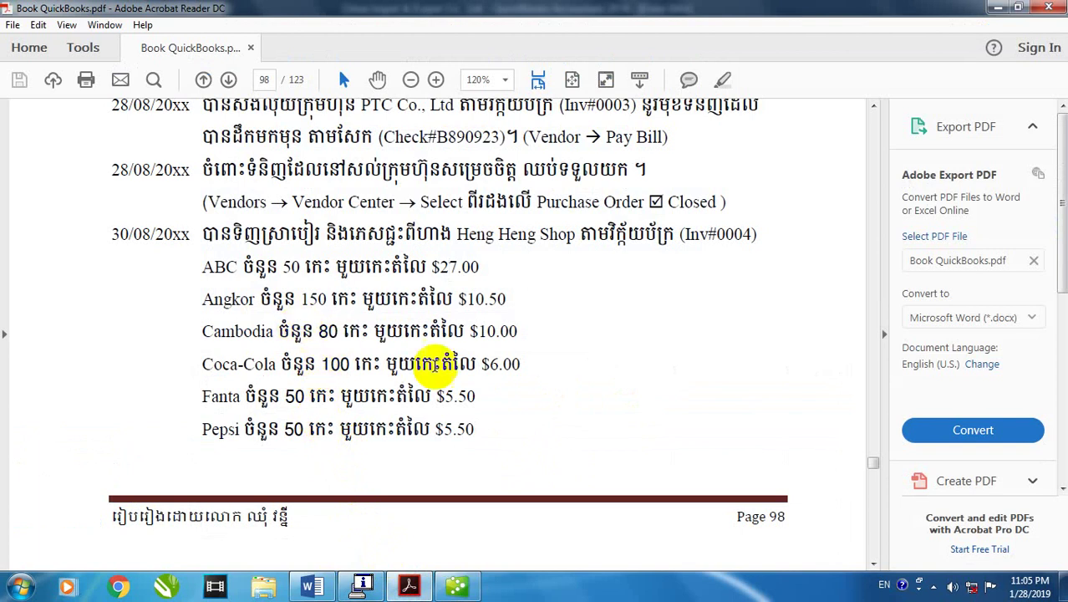
left_click(436, 589)
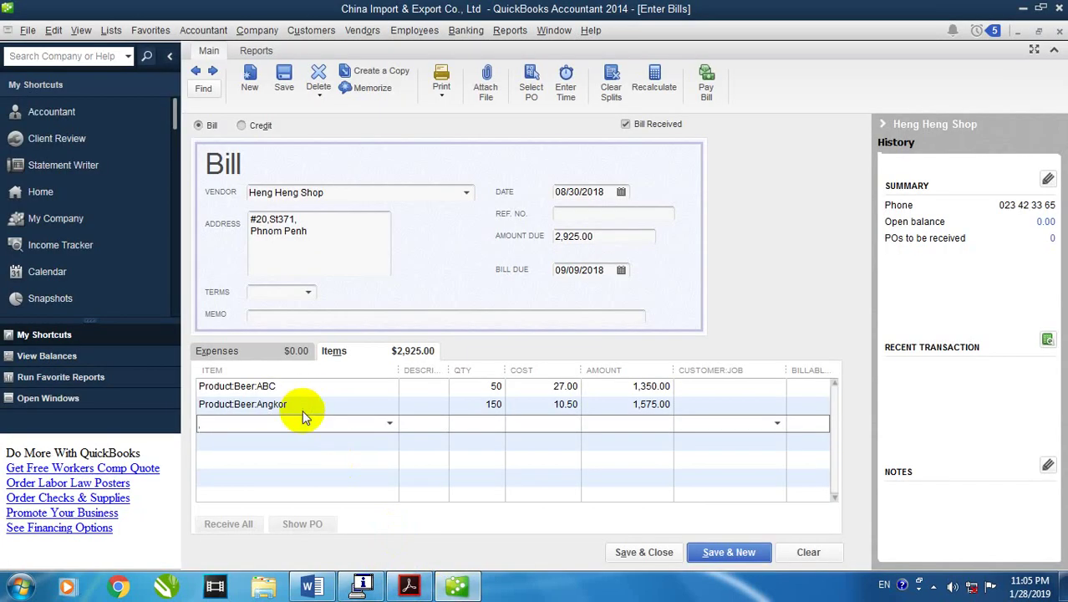
left_click(302, 424)
type("C")
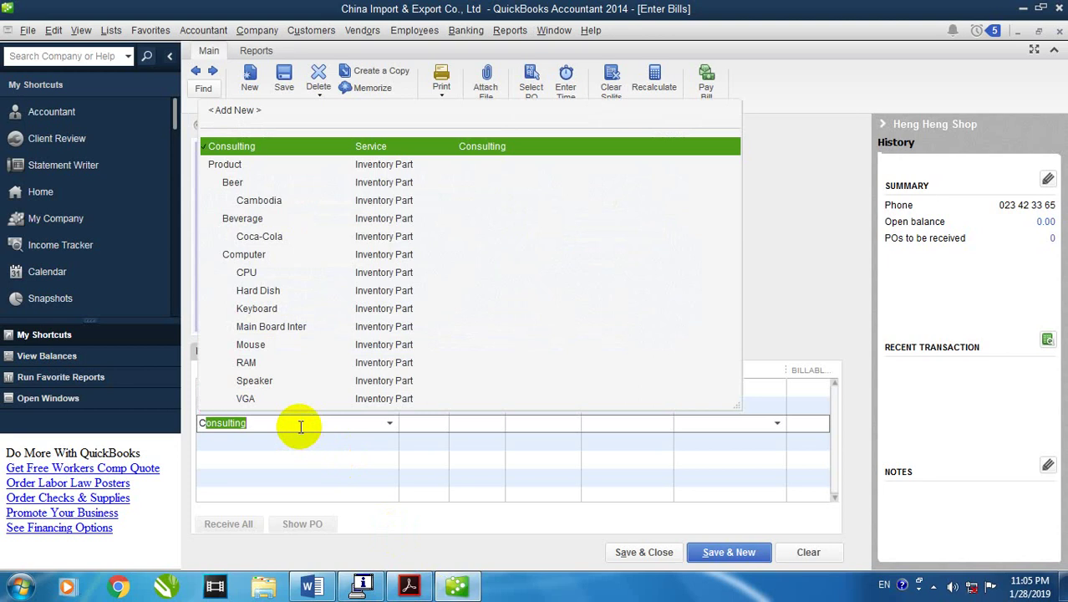
type("am")
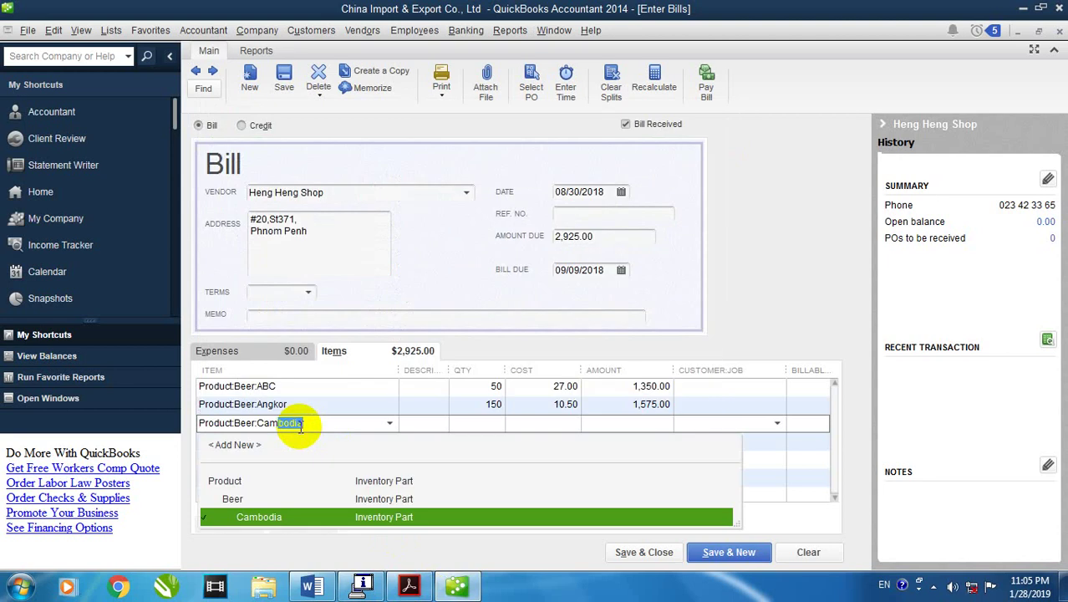
Check the Cambodia quantity in the PDF and set that bill line's quantity to 80 and cost to 10
left_click(497, 424)
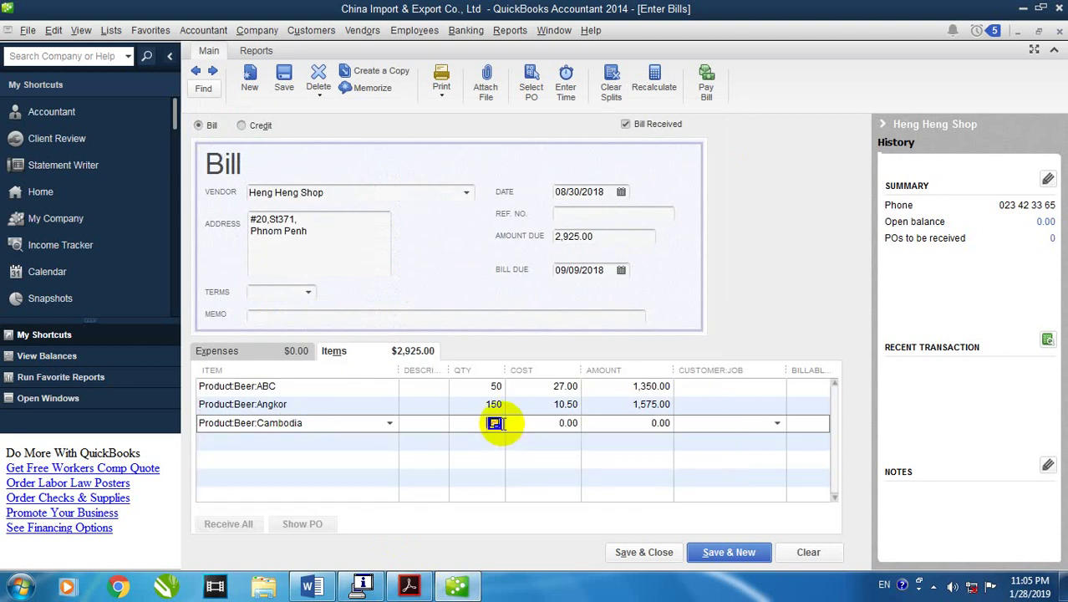
left_click(408, 585)
double_click(328, 332)
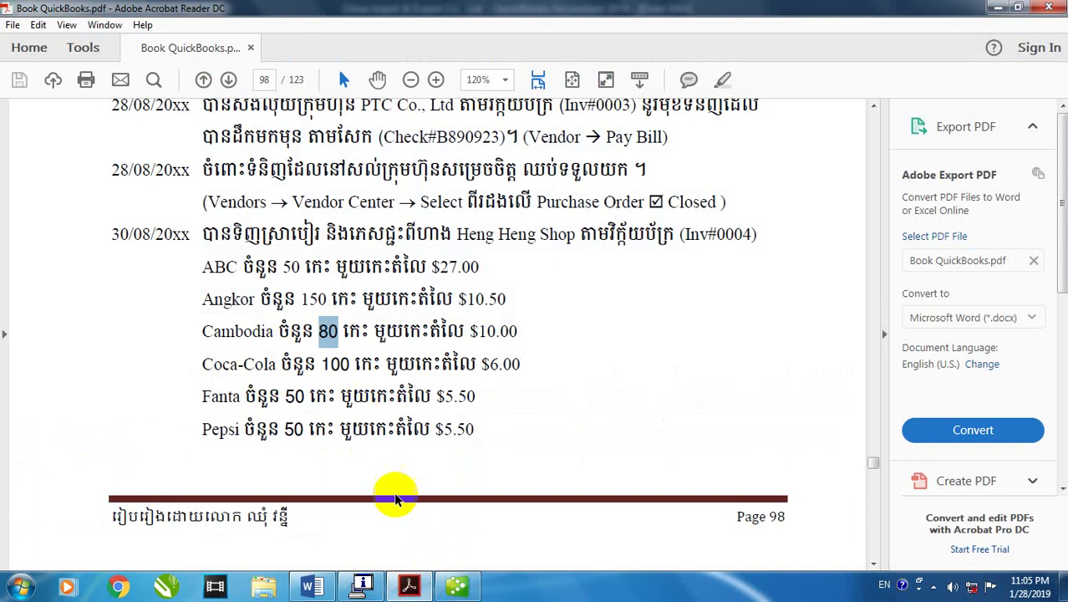
left_click(456, 585)
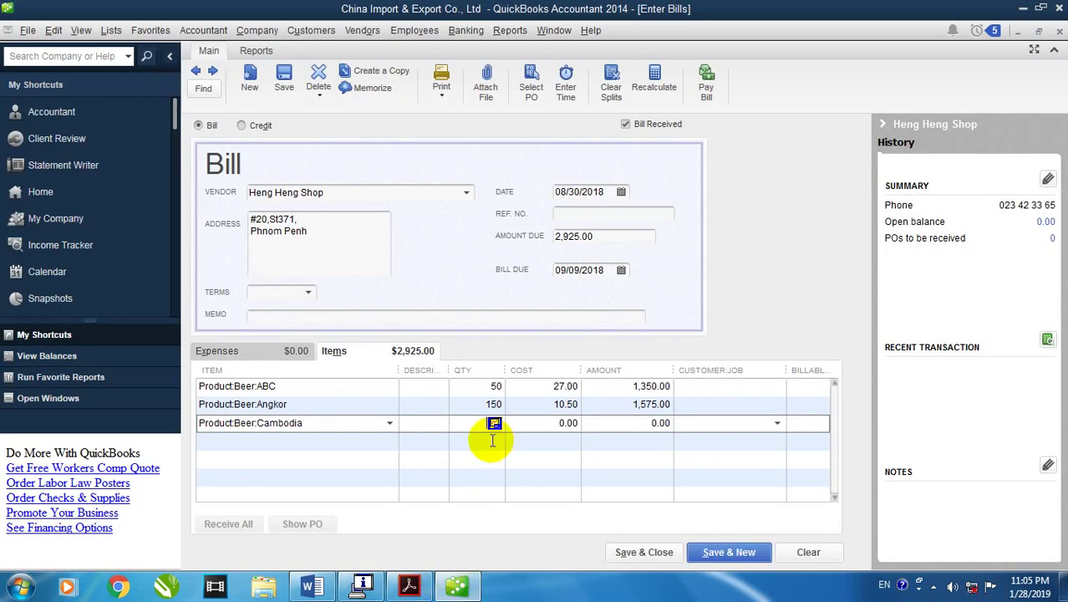
type("82")
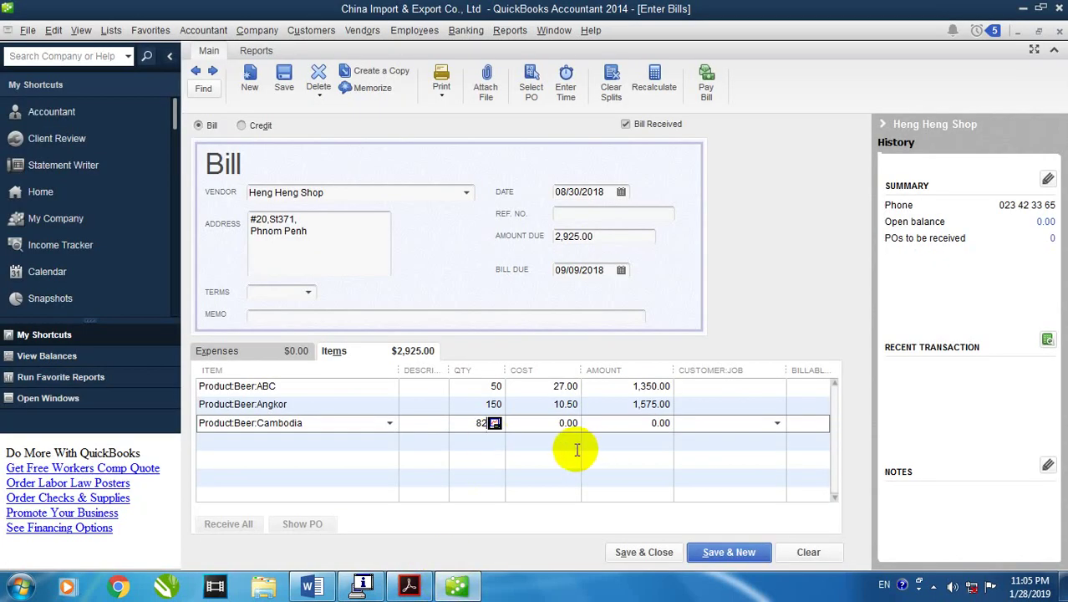
type("0")
left_click(568, 422)
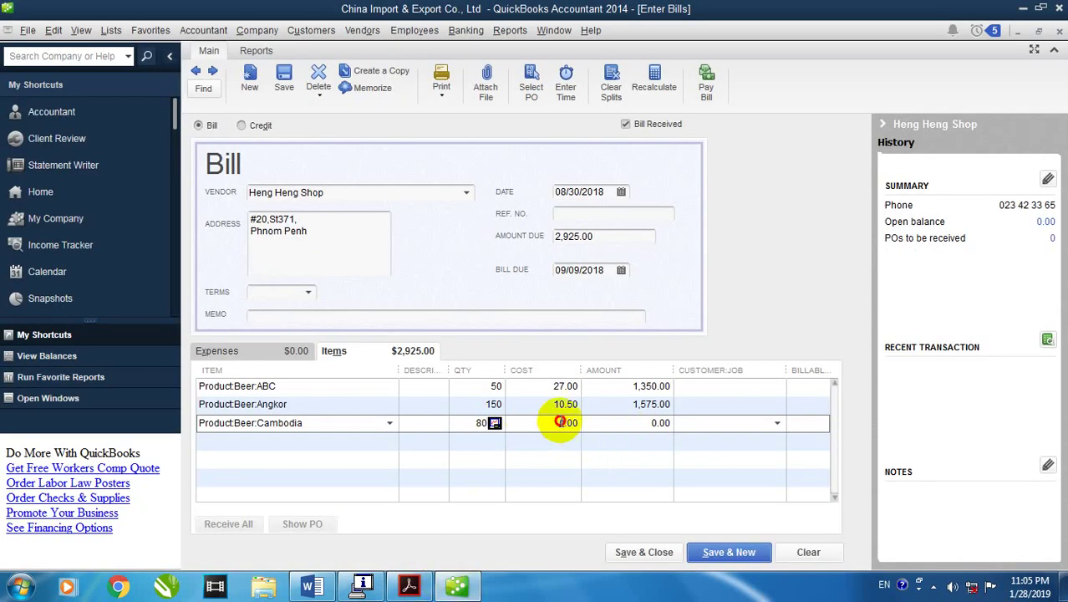
type("10")
left_click(445, 441)
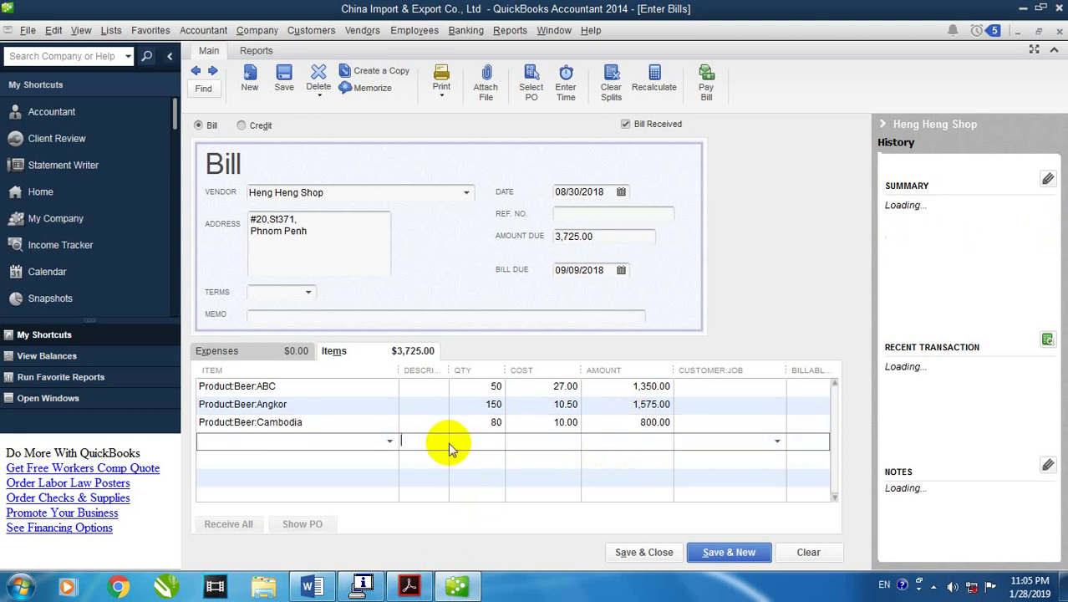
Check the fourth item in the PDF and enter Product:Beverage:Coca-Cola on the bill's next item line
left_click(409, 585)
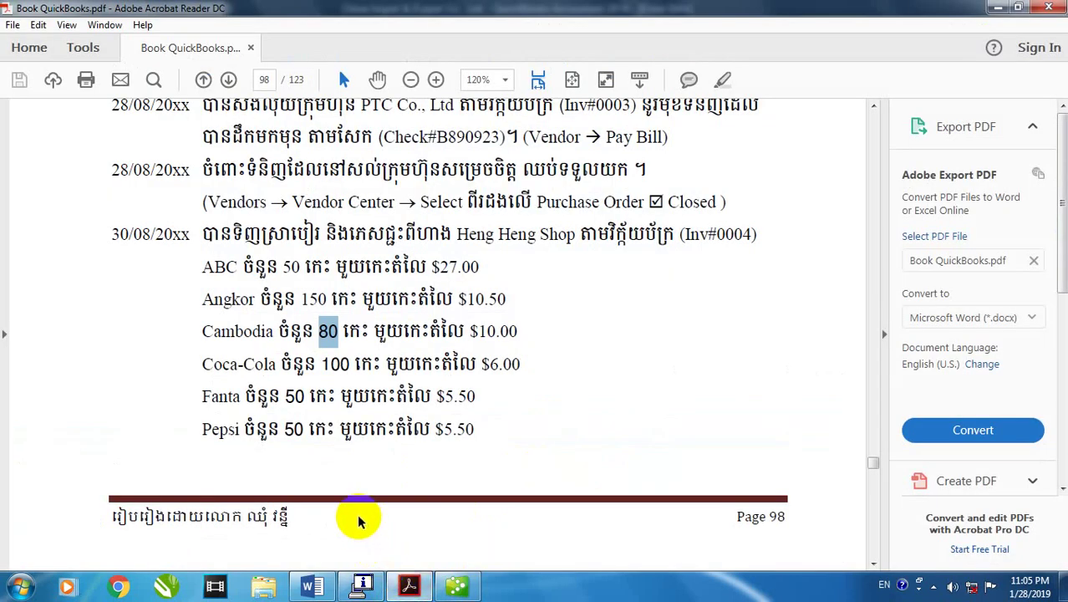
left_click(456, 585)
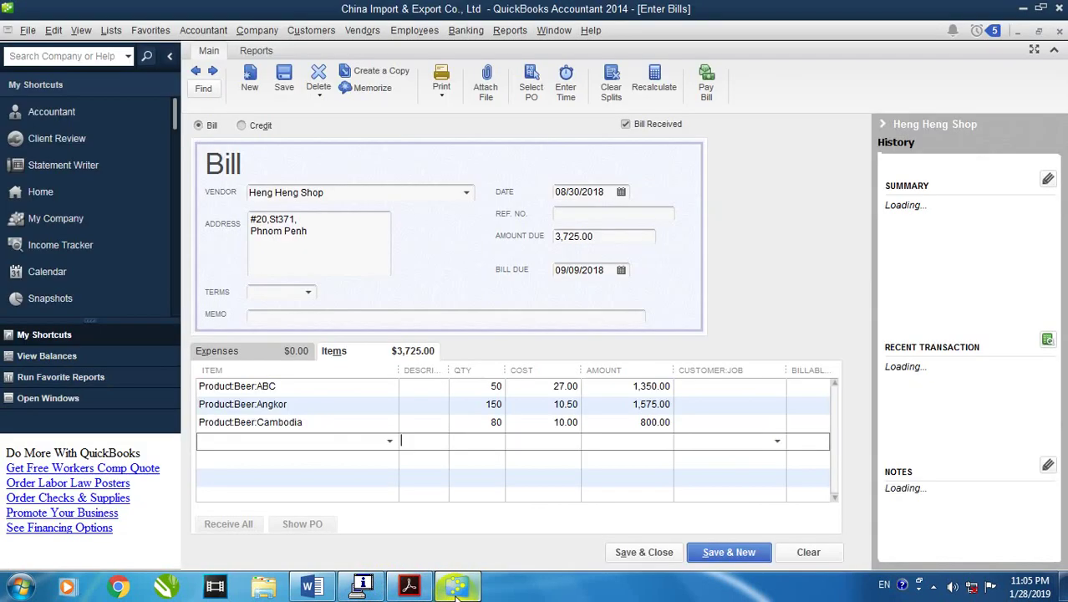
type("C")
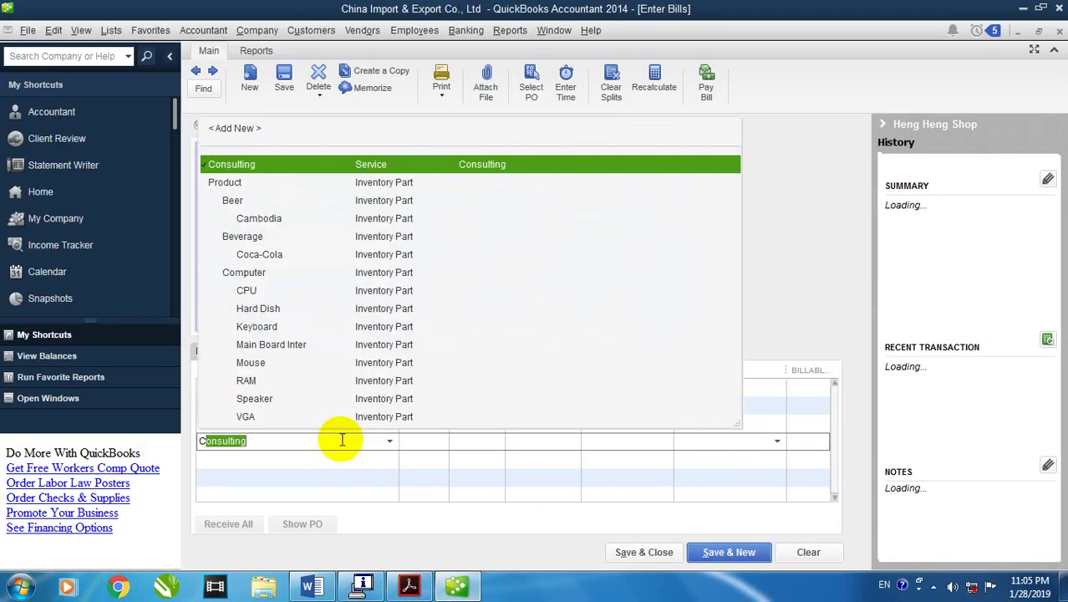
type("o")
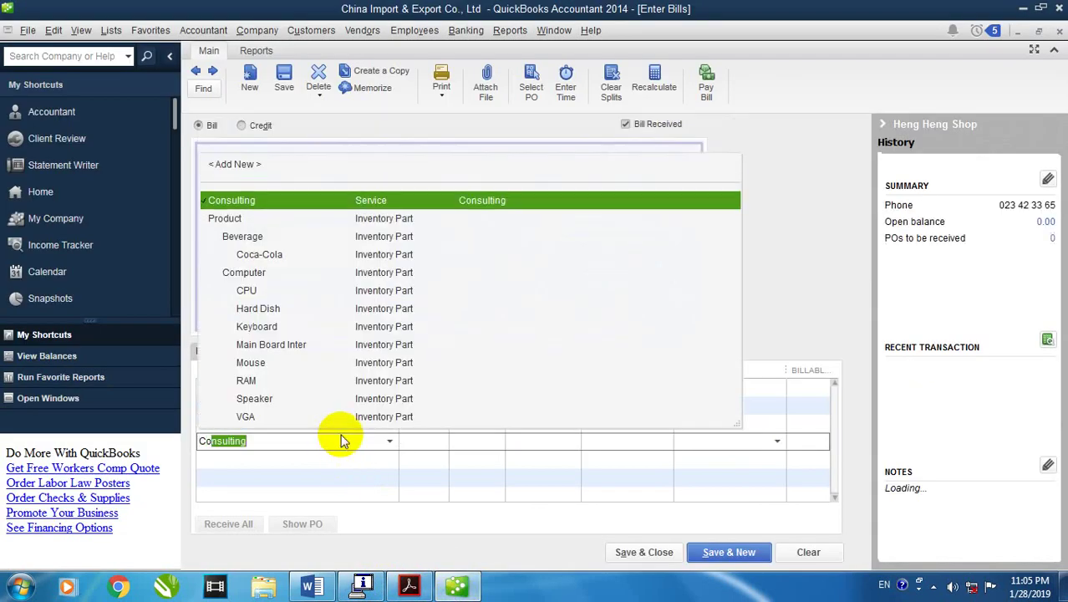
type("c")
type("age:Coca")
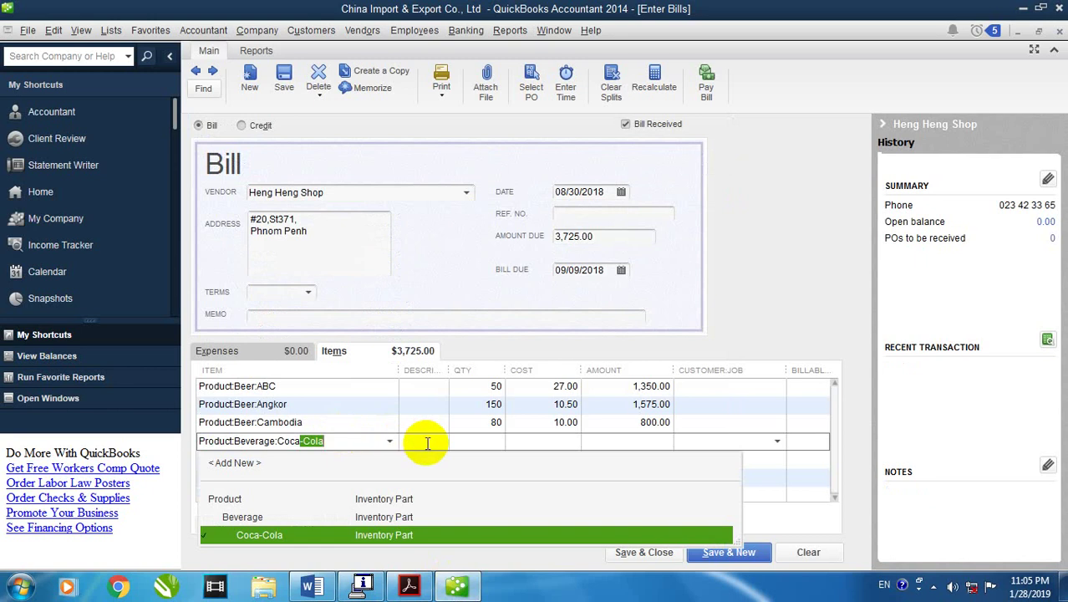
Set the Coca-Cola line's quantity to 100 and cost to 6, and go to the next empty item line
left_click(493, 443)
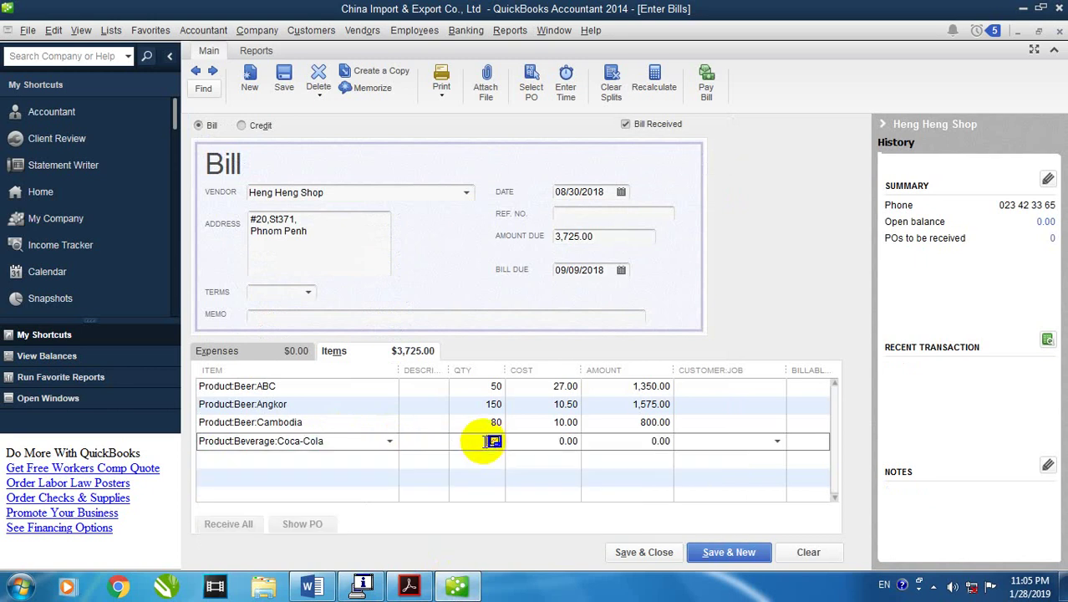
type("100")
left_click(559, 440)
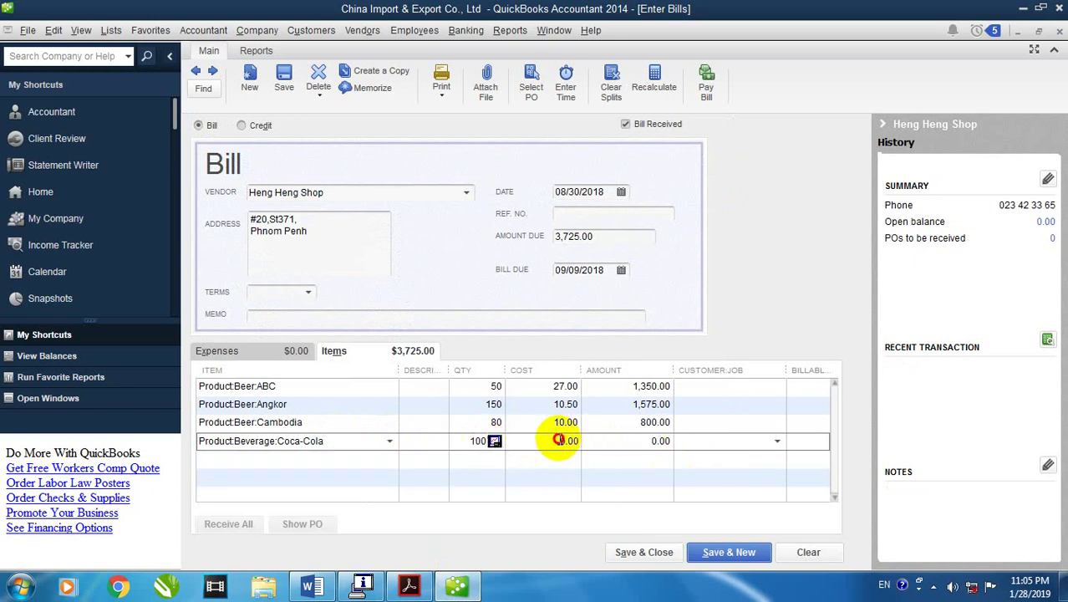
type("6")
left_click(413, 460)
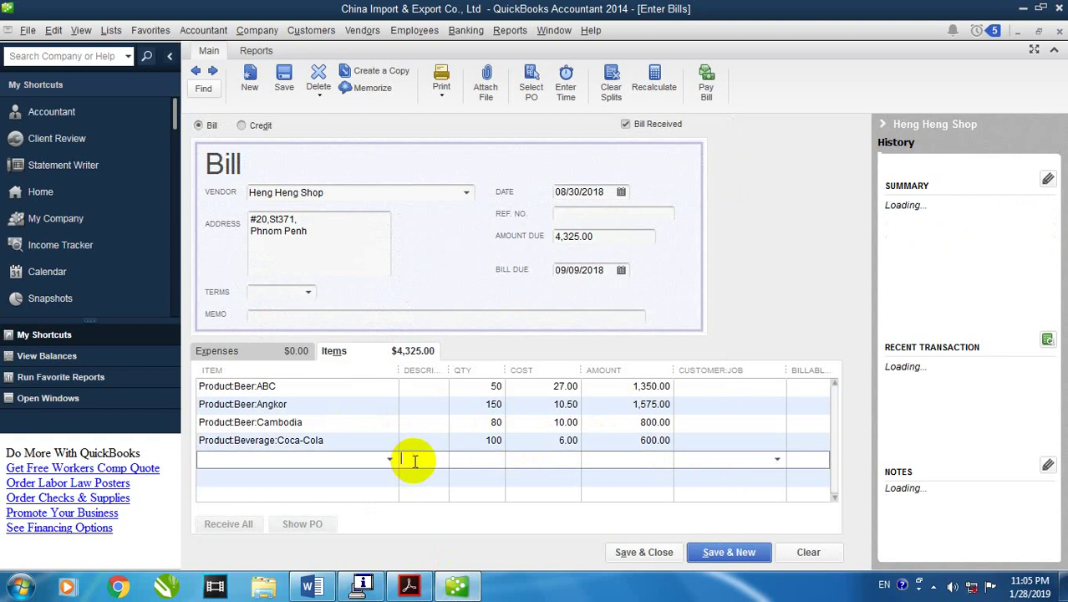
Check the fifth item in the PDF and add a Product:Beverage:Fanta line with quantity 50 and cost 5.5
left_click(408, 585)
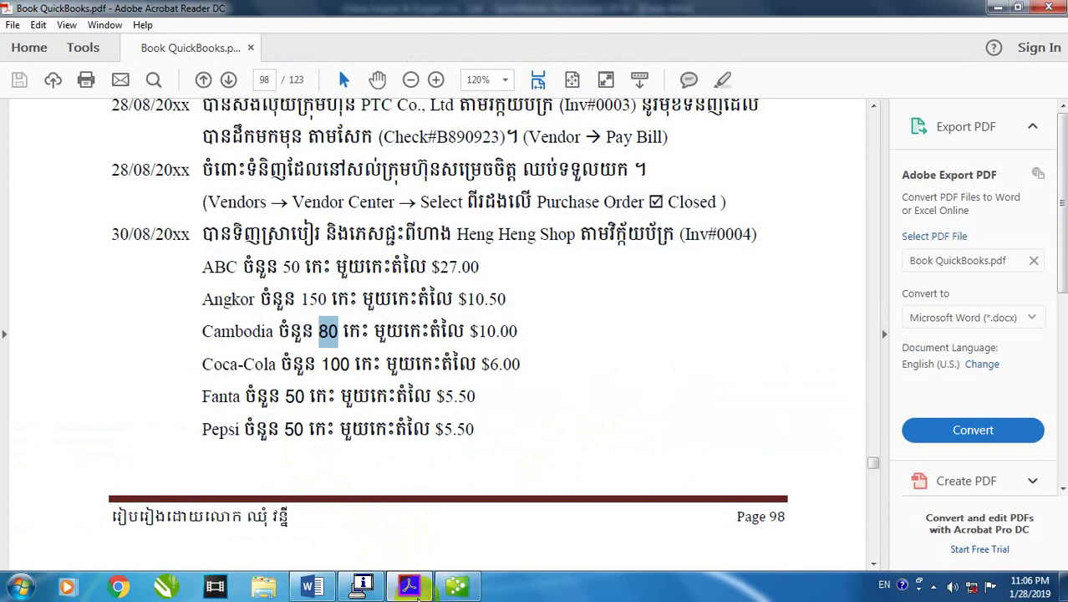
left_click(457, 585)
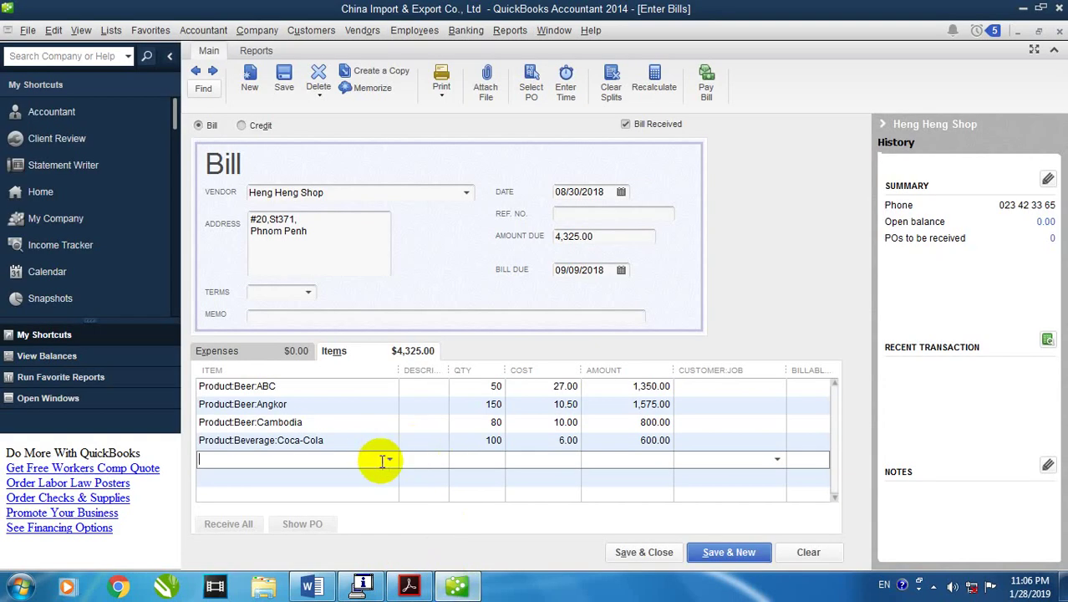
type("Fanta")
left_click(478, 464)
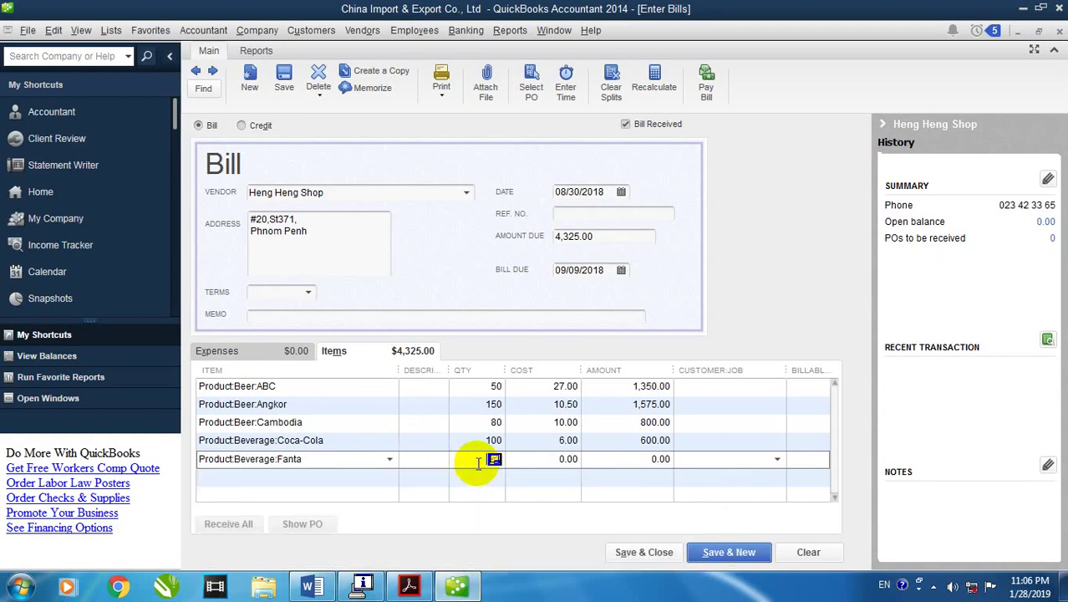
type("50")
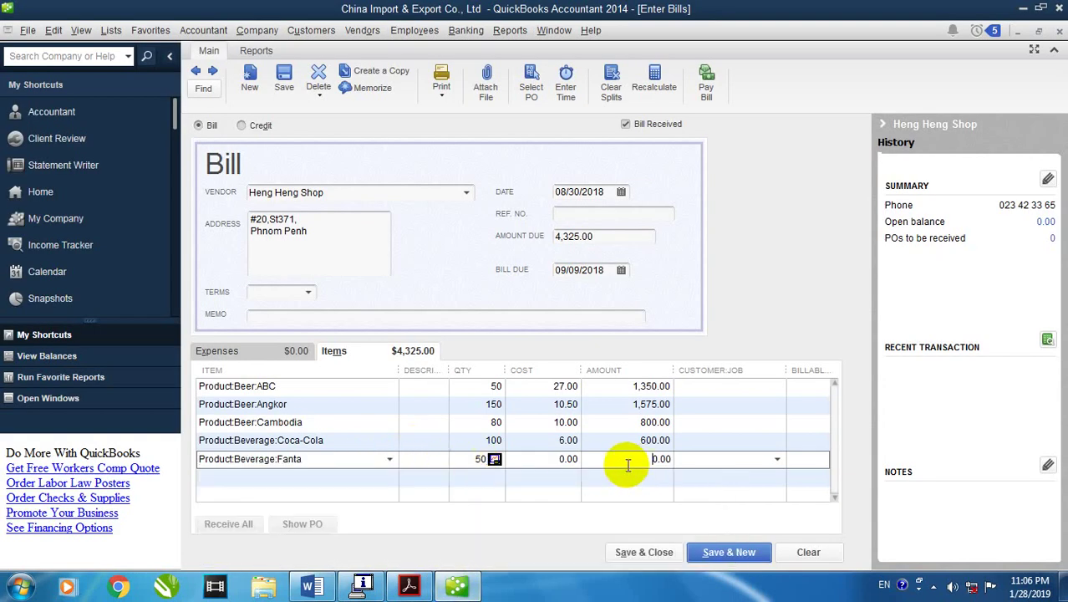
left_click(555, 463)
type("5")
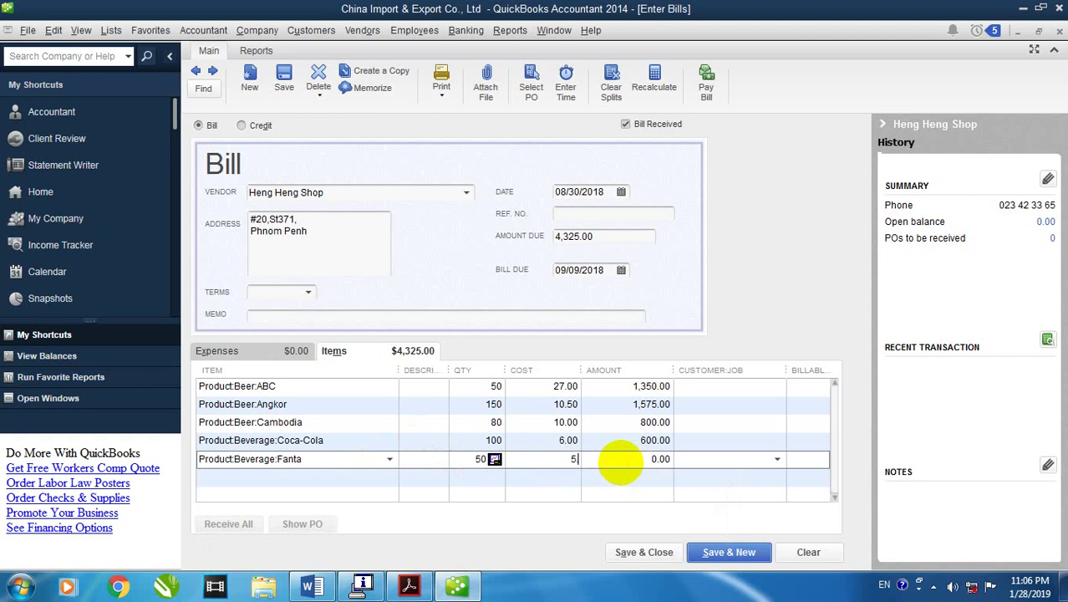
type(".5")
left_click(372, 476)
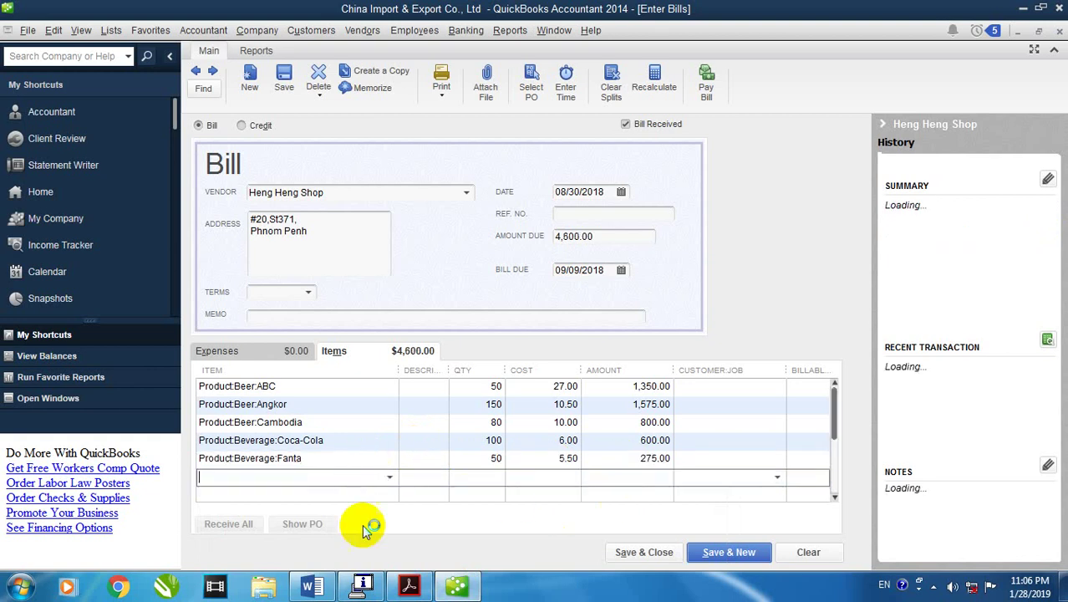
Check the last item and its quantity in the PDF and enter Product:Beverage:Pepsi on the next item line
left_click(410, 587)
scroll(334, 447, "down", 1)
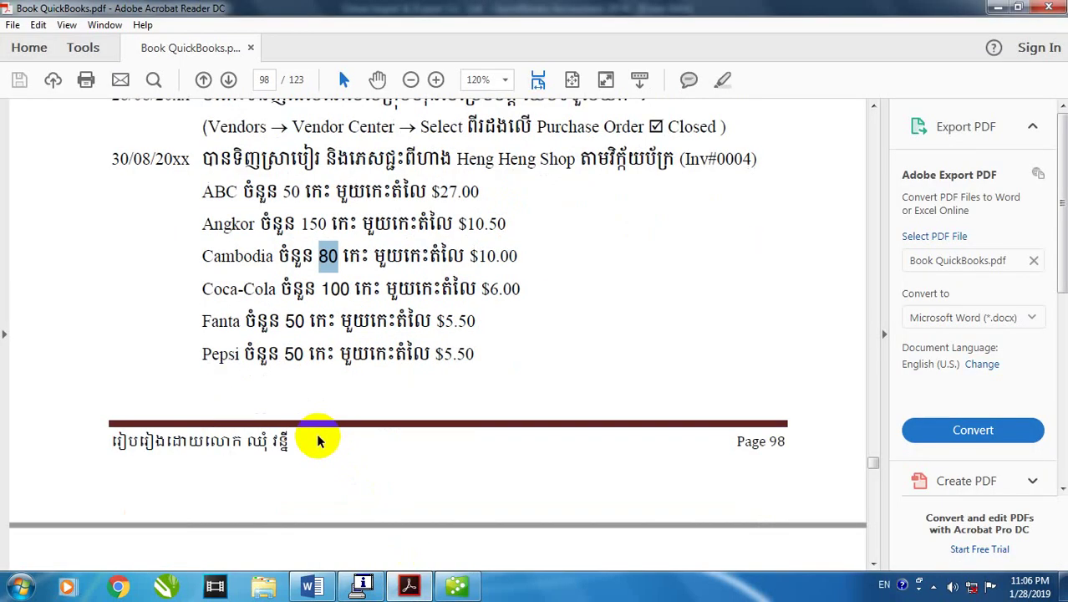
double_click(294, 354)
left_click(456, 585)
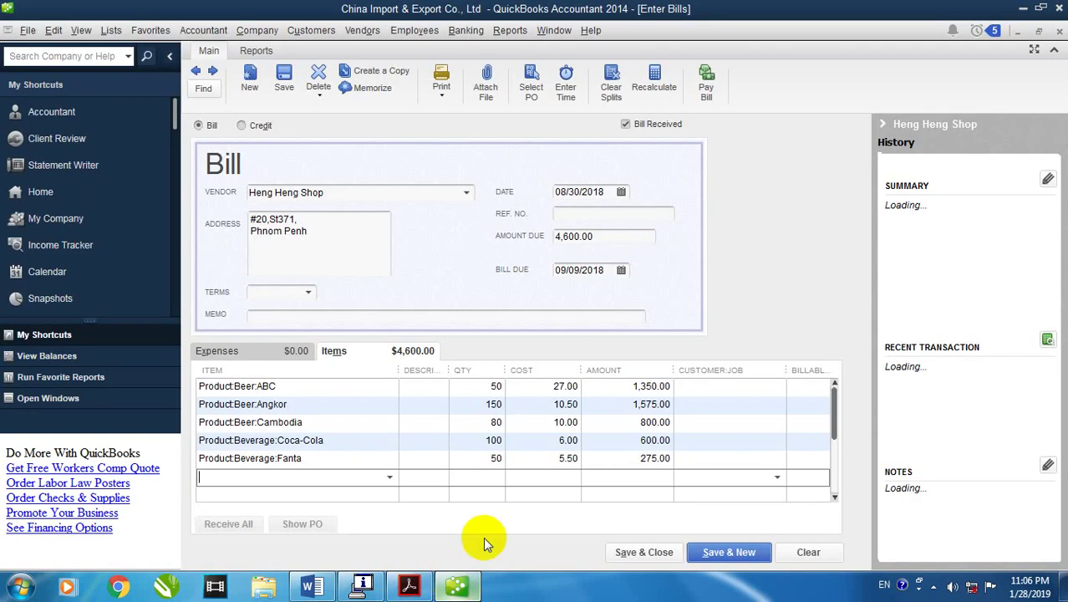
type("P")
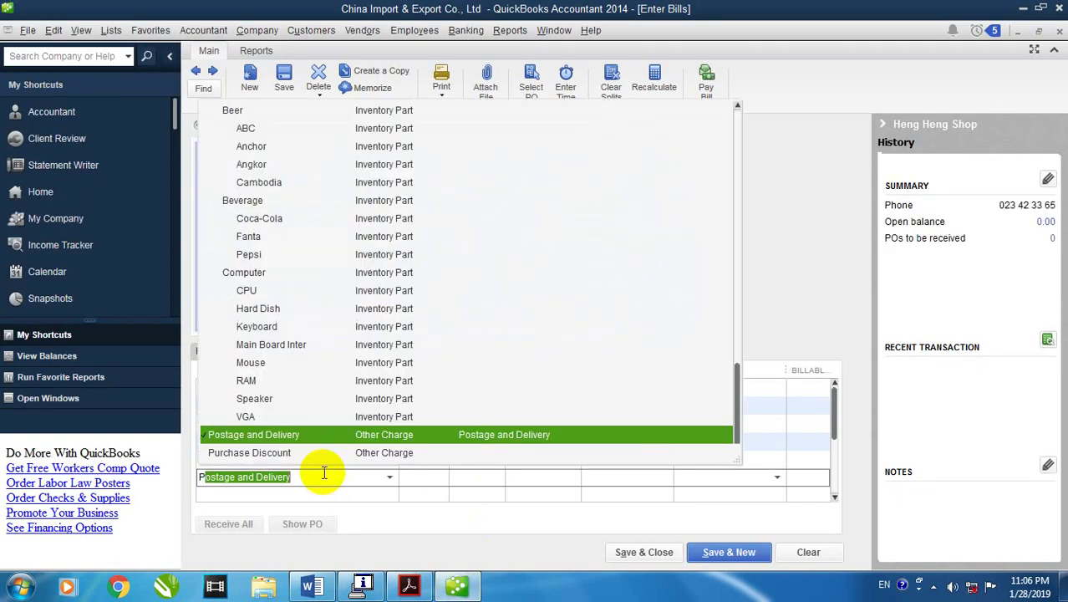
type("everage:Pepsi")
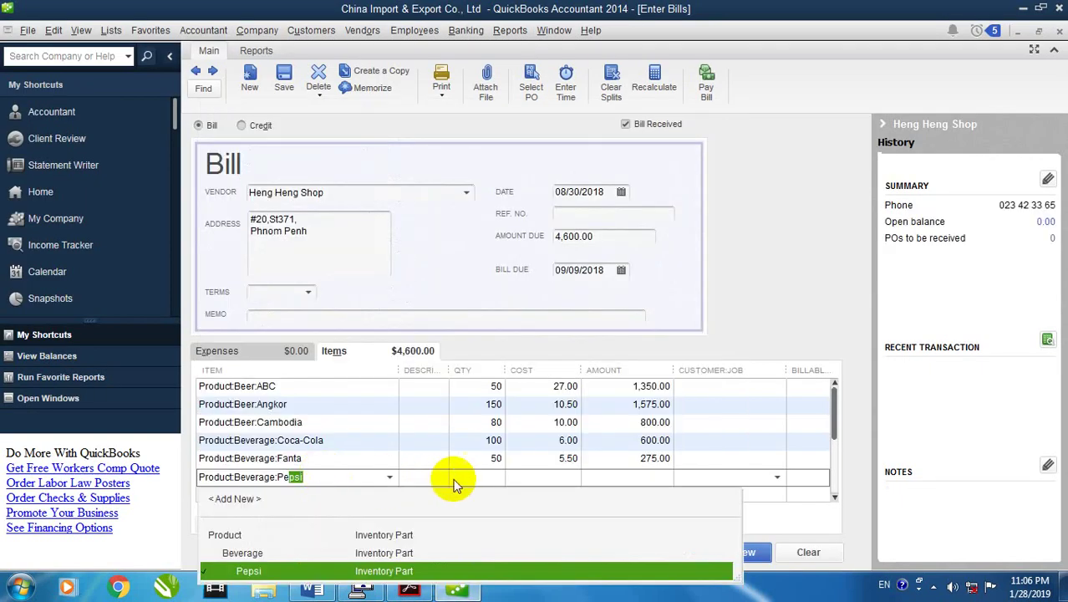
Set the Pepsi line's quantity to 50 and cost to 5.5, and go to the next empty item line
left_click(493, 476)
type("50")
left_click(569, 476)
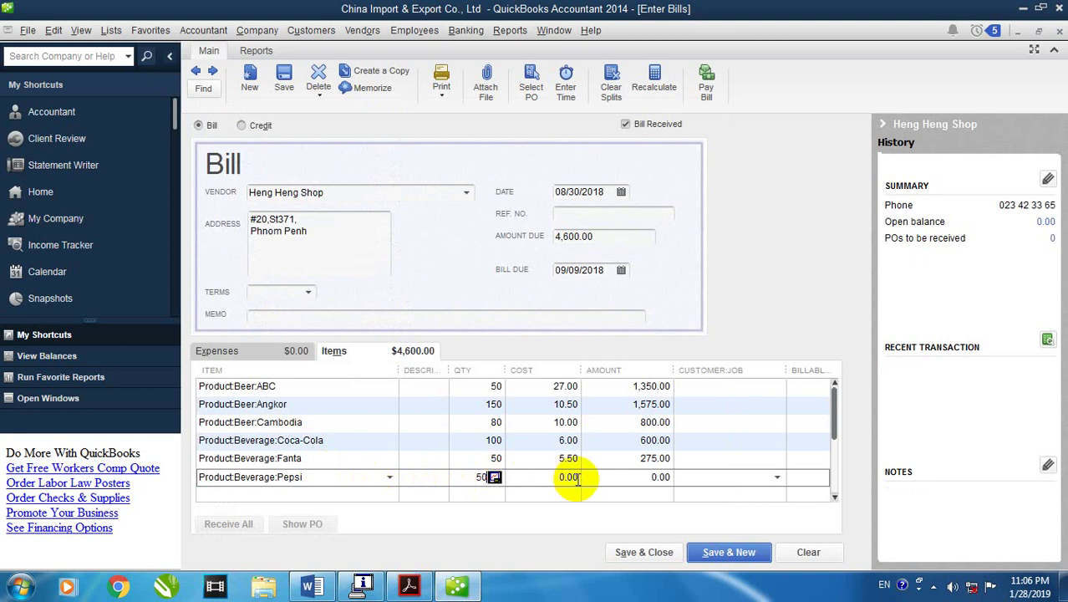
type("5.5")
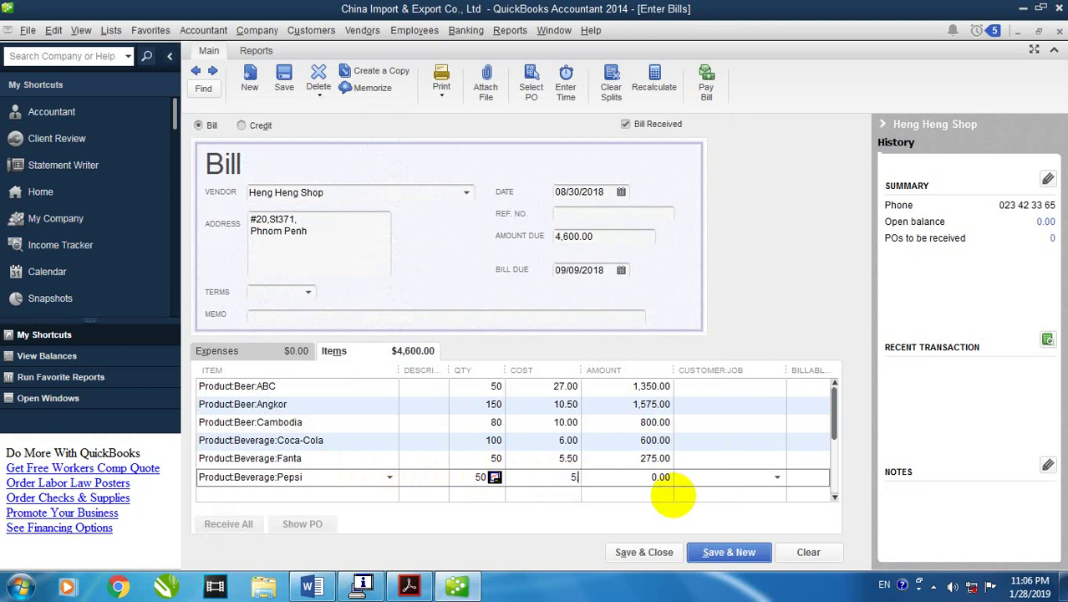
left_click(301, 493)
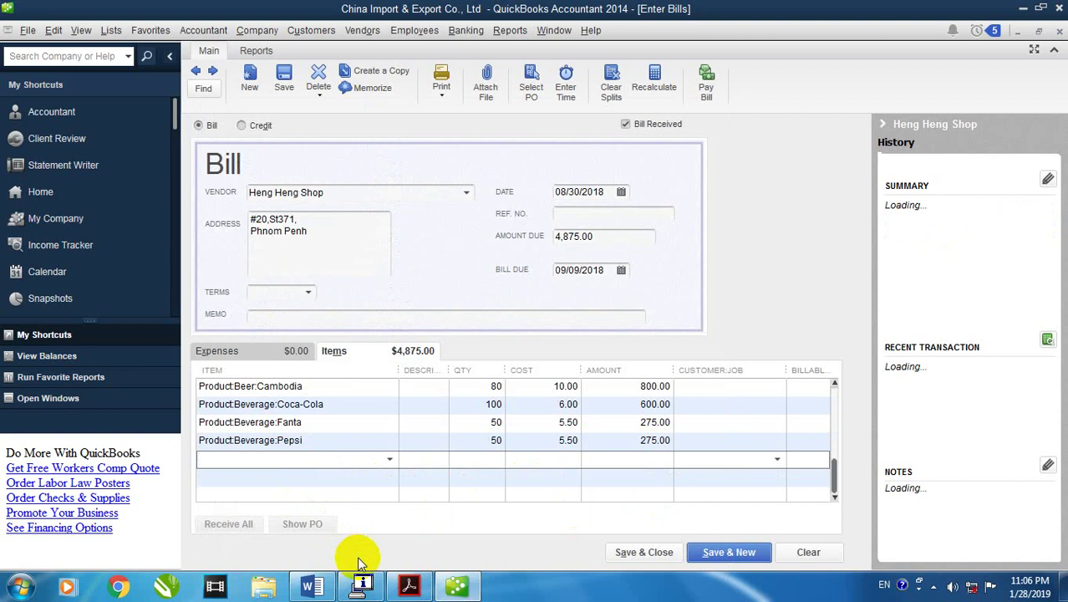
Read the credit period and early-payment discount terms for the Heng Heng Shop purchase in the PDF, and return to the bill
left_click(409, 585)
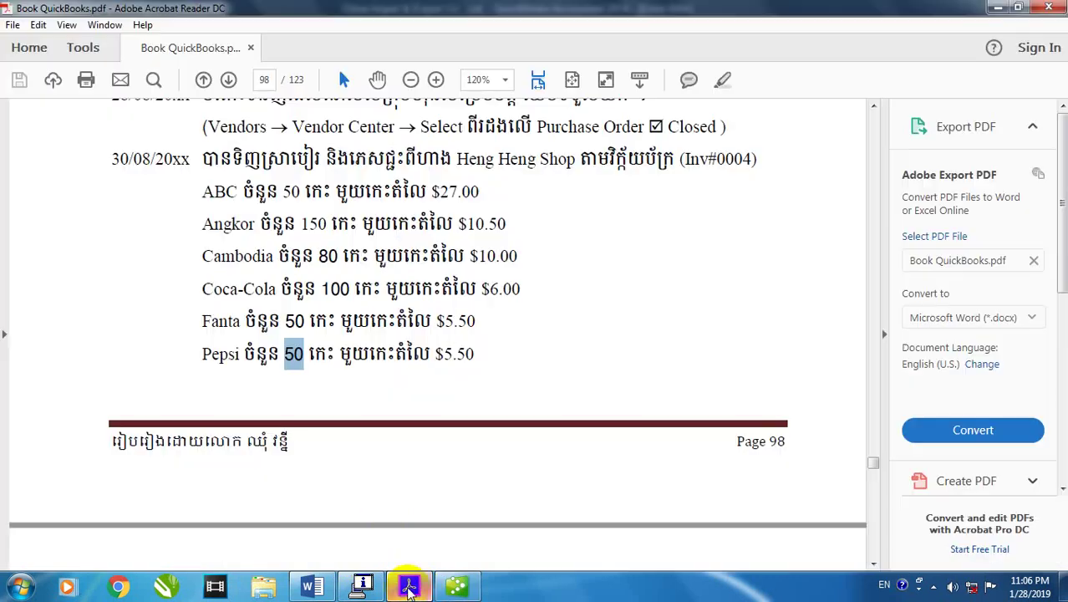
scroll(339, 440, "down", 3)
scroll(338, 441, "down", 7)
scroll(336, 439, "up", 6)
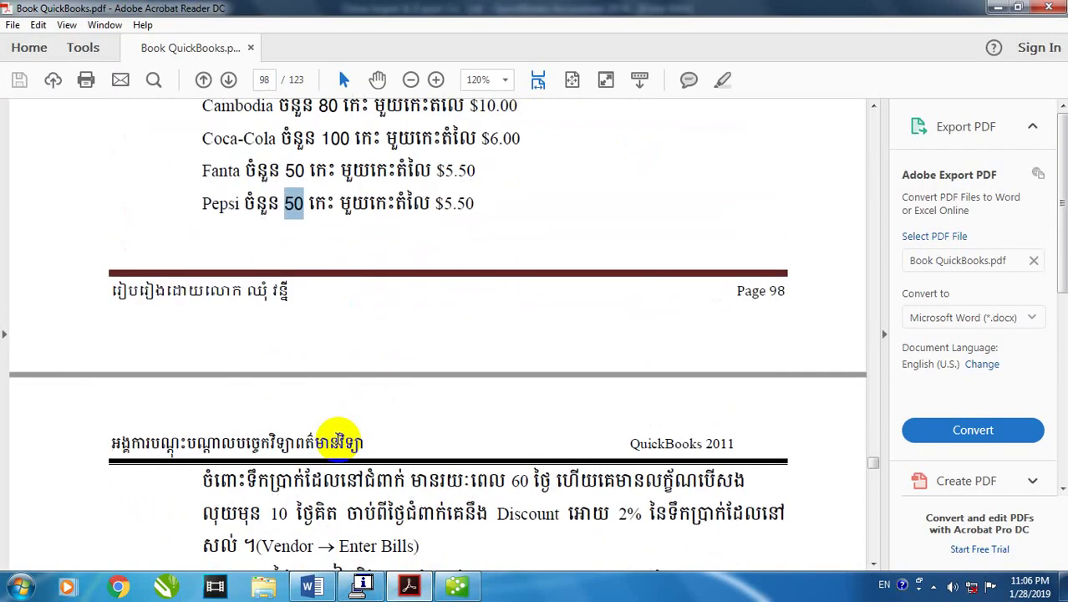
scroll(345, 405, "down", 2)
scroll(346, 406, "down", 3)
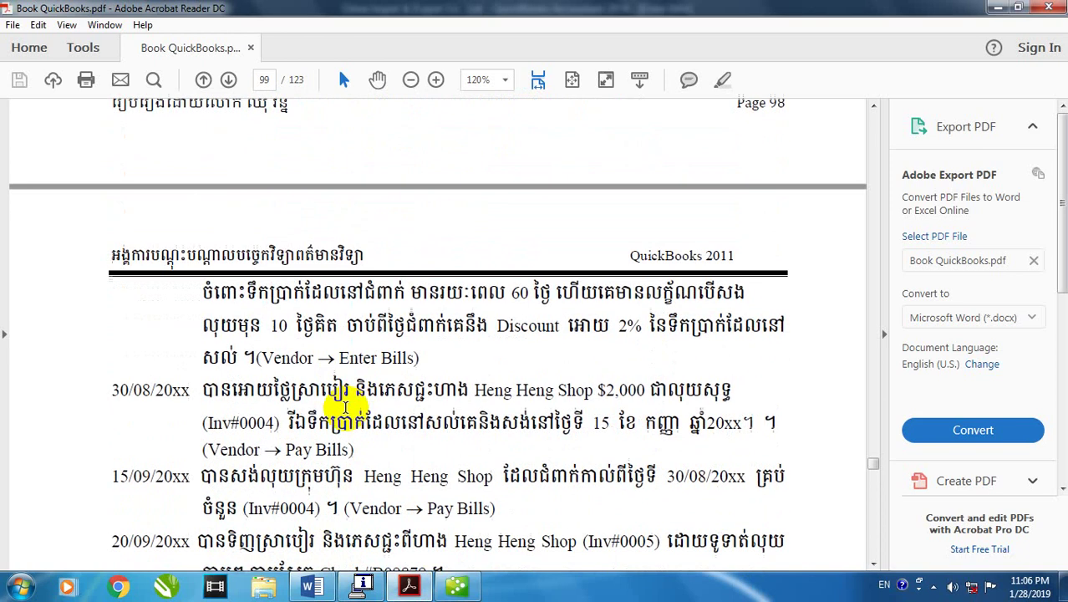
left_click(474, 595)
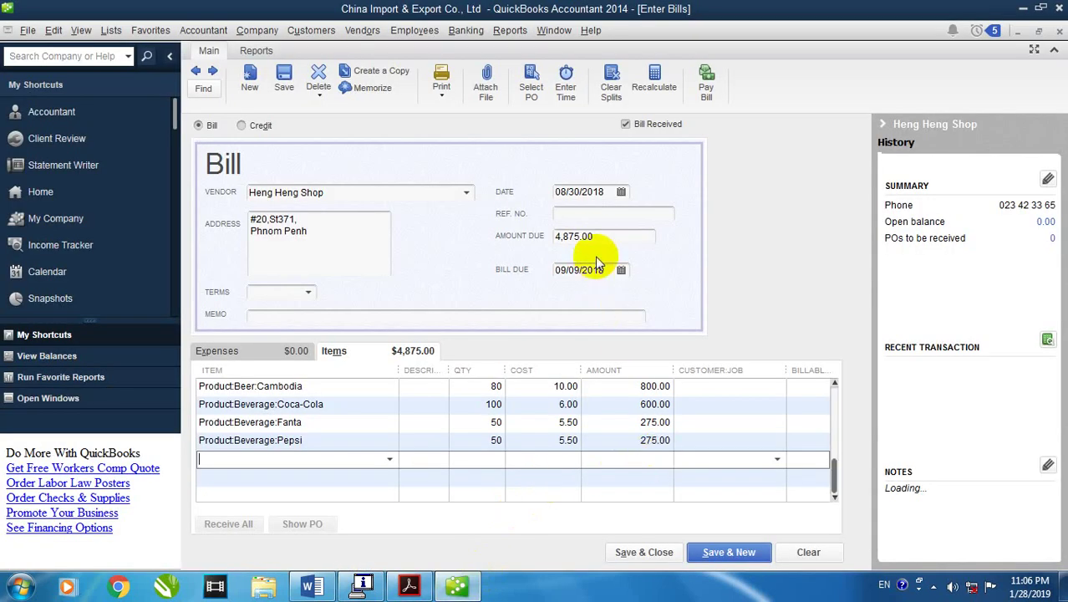
Add a Subtotal item on the bill's next empty line, below the Pepsi line
left_click(559, 237)
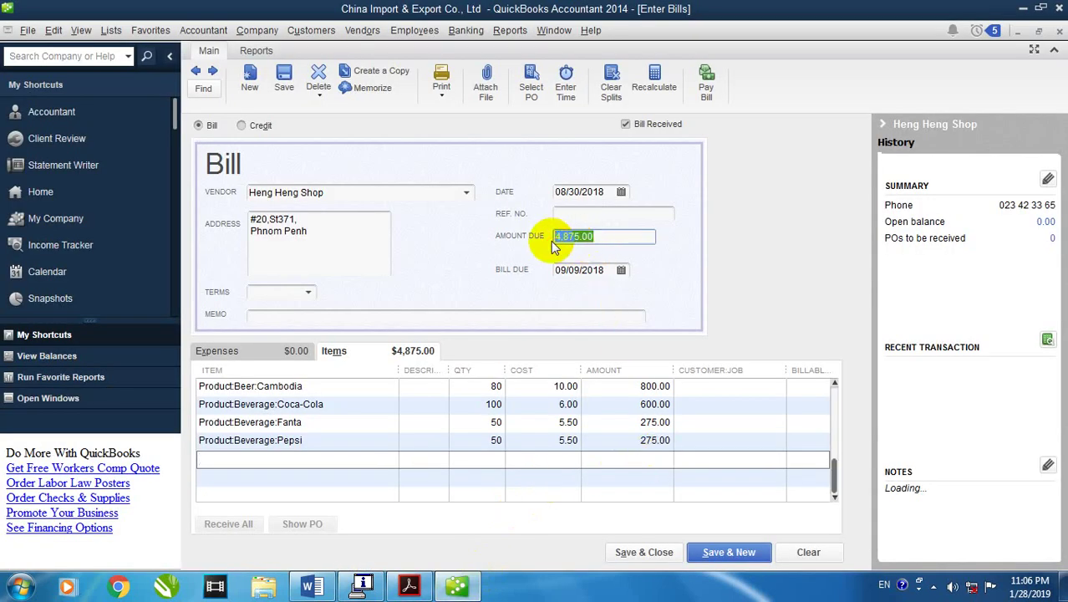
left_click(358, 460)
left_click(389, 460)
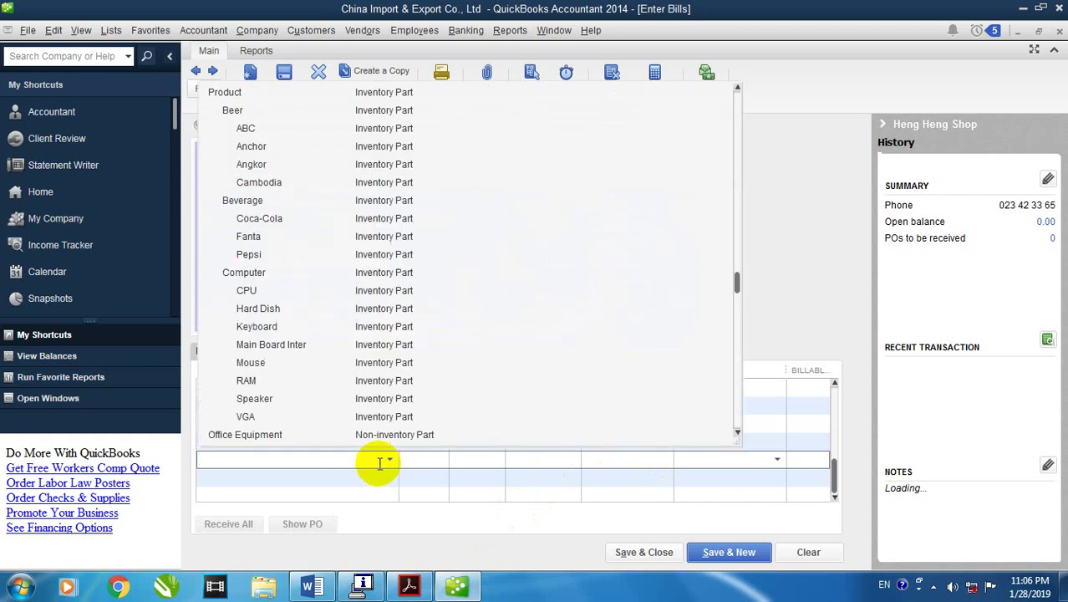
scroll(309, 409, "down", 2)
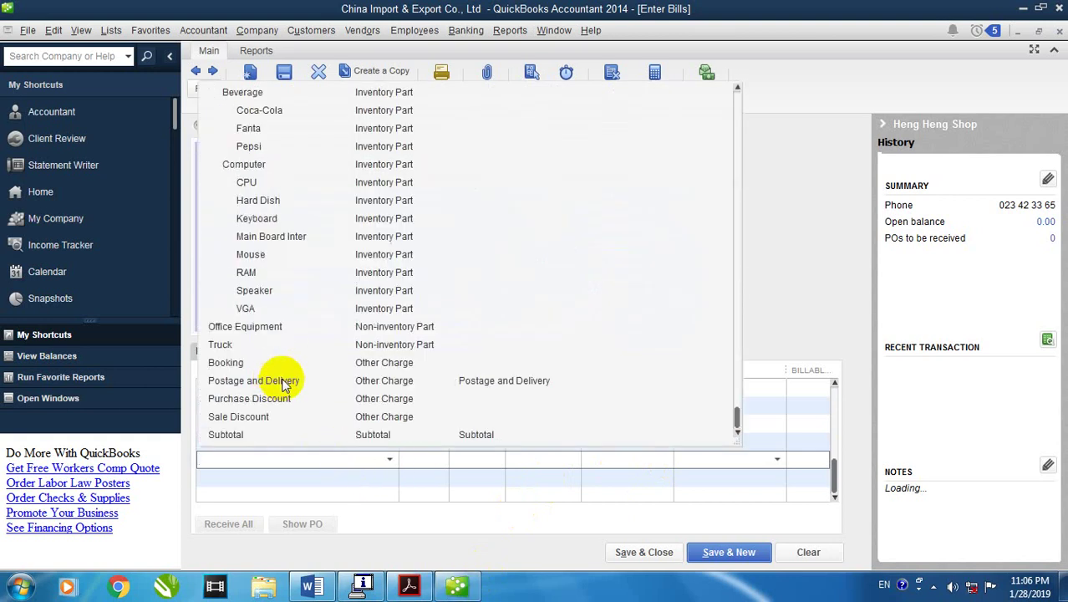
left_click(230, 436)
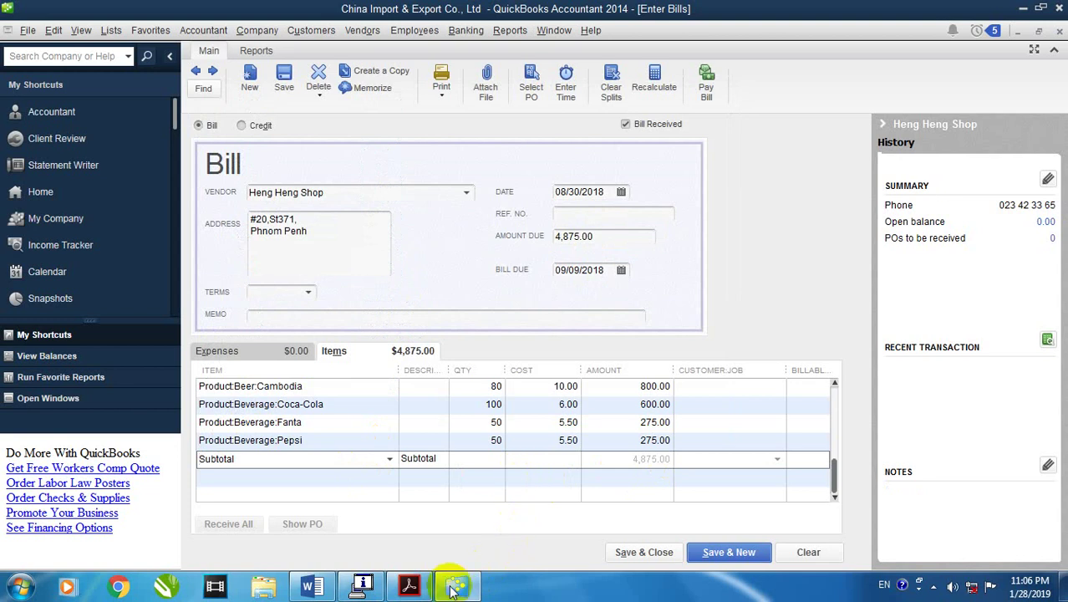
Recheck the credit period and early-payment discount terms for the purchase in the PDF, and return to the bill
left_click(409, 585)
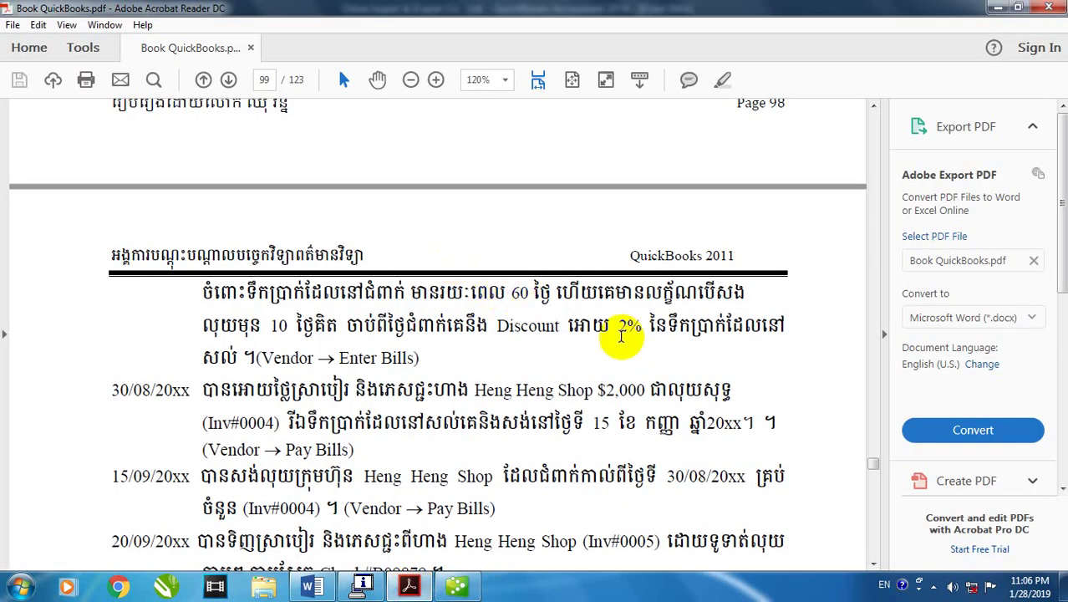
left_click_drag(287, 292, 591, 360)
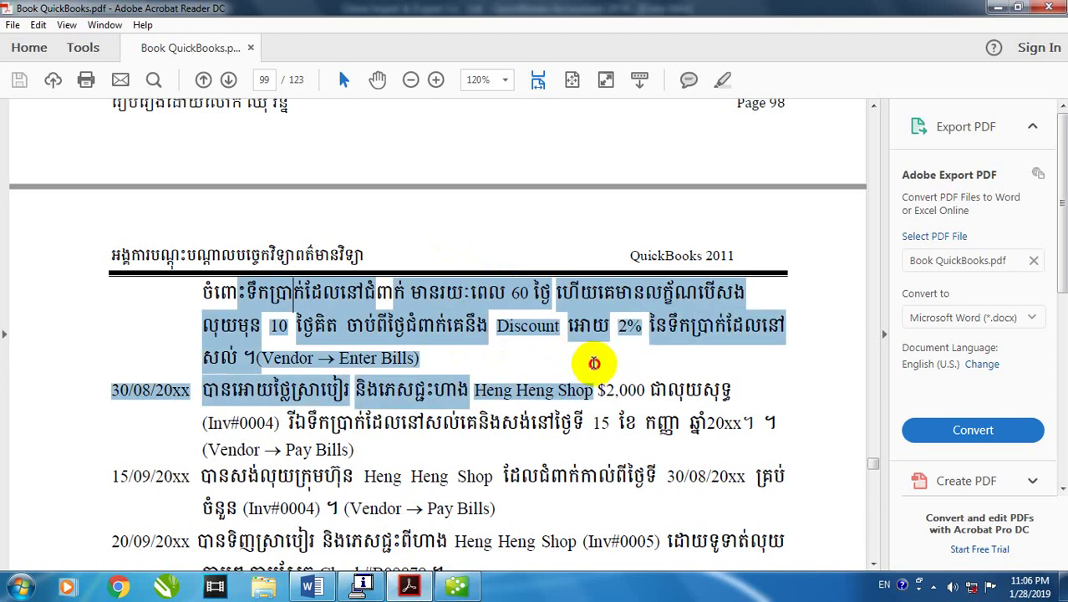
left_click(587, 348)
left_click(461, 586)
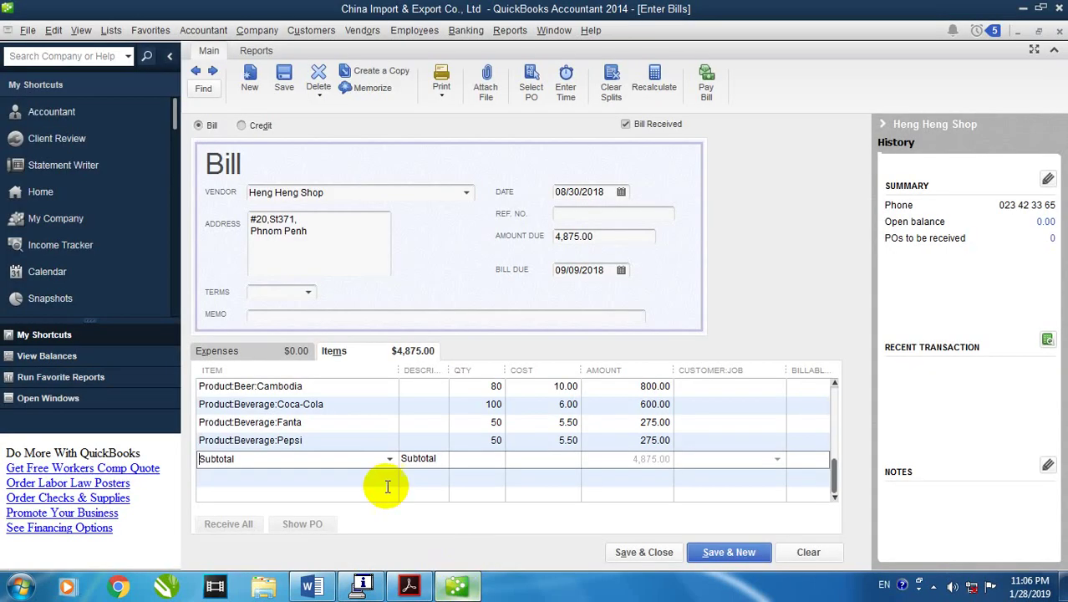
left_click(309, 294)
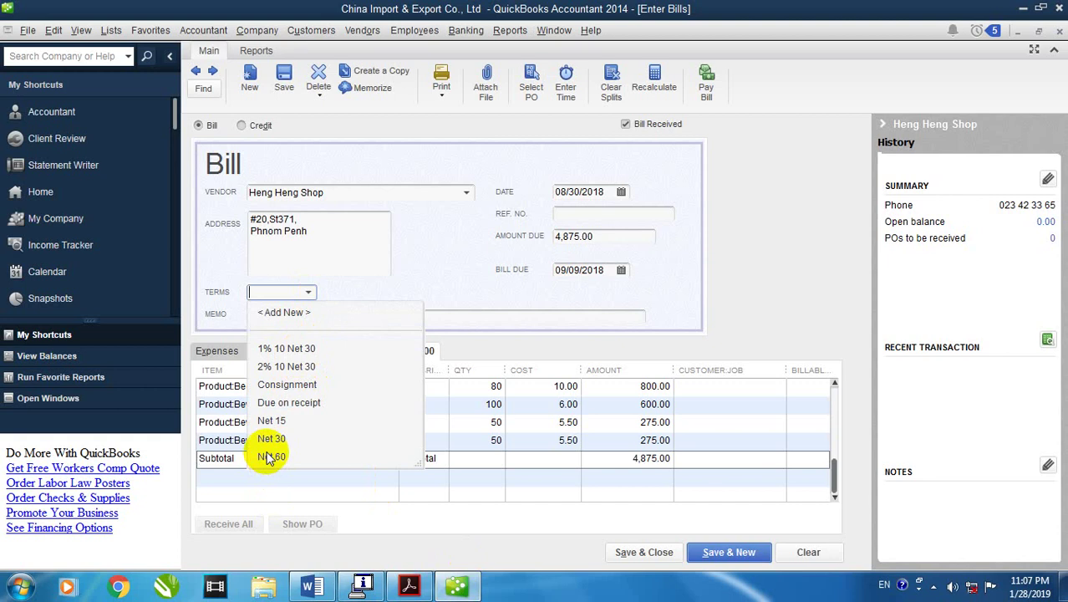
left_click(357, 298)
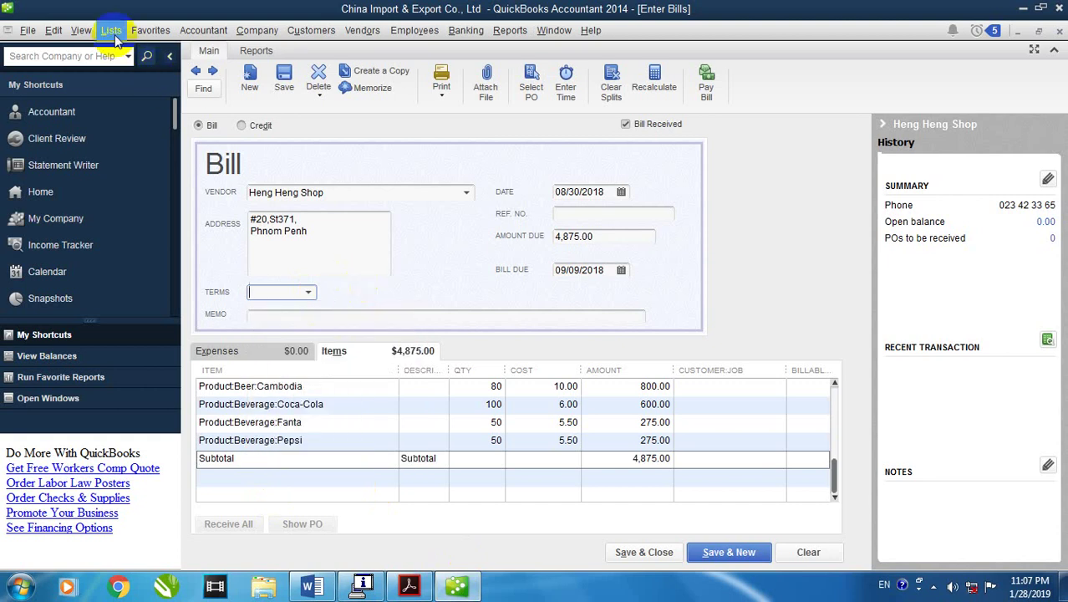
left_click(306, 293)
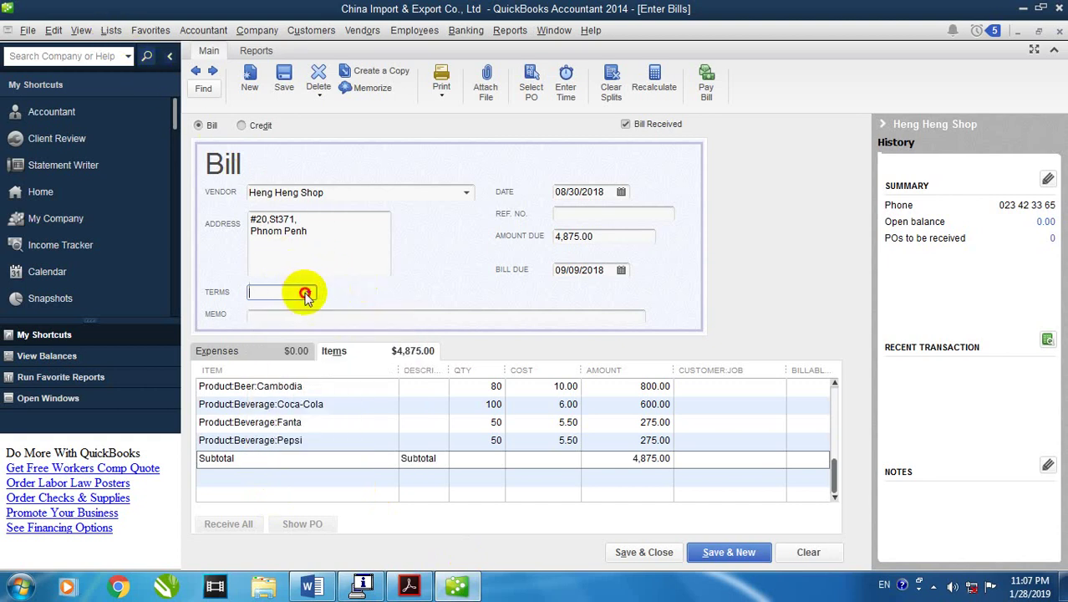
left_click(306, 309)
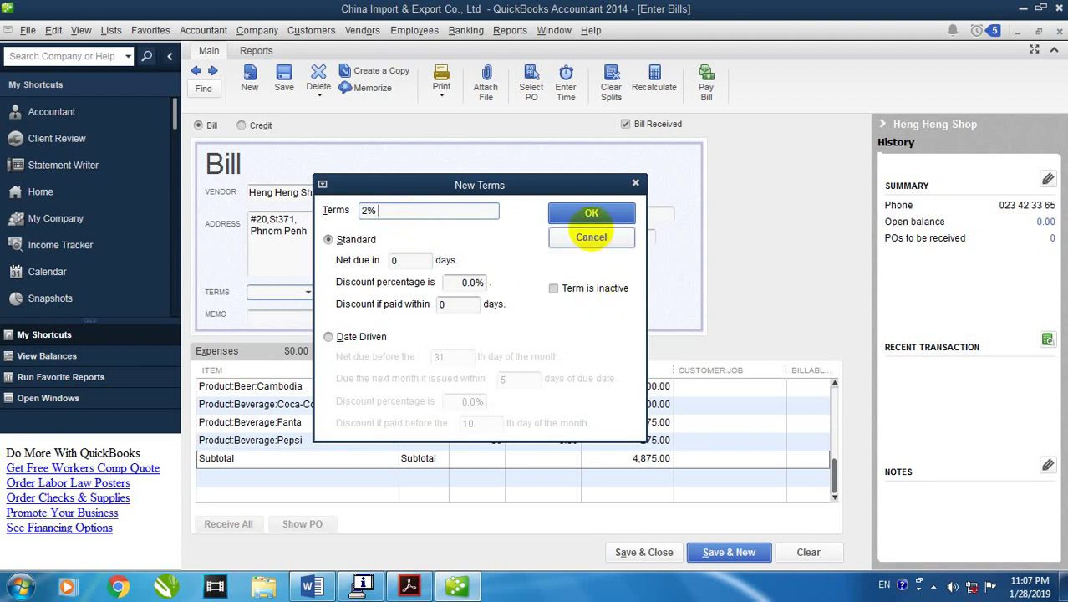
left_click(590, 236)
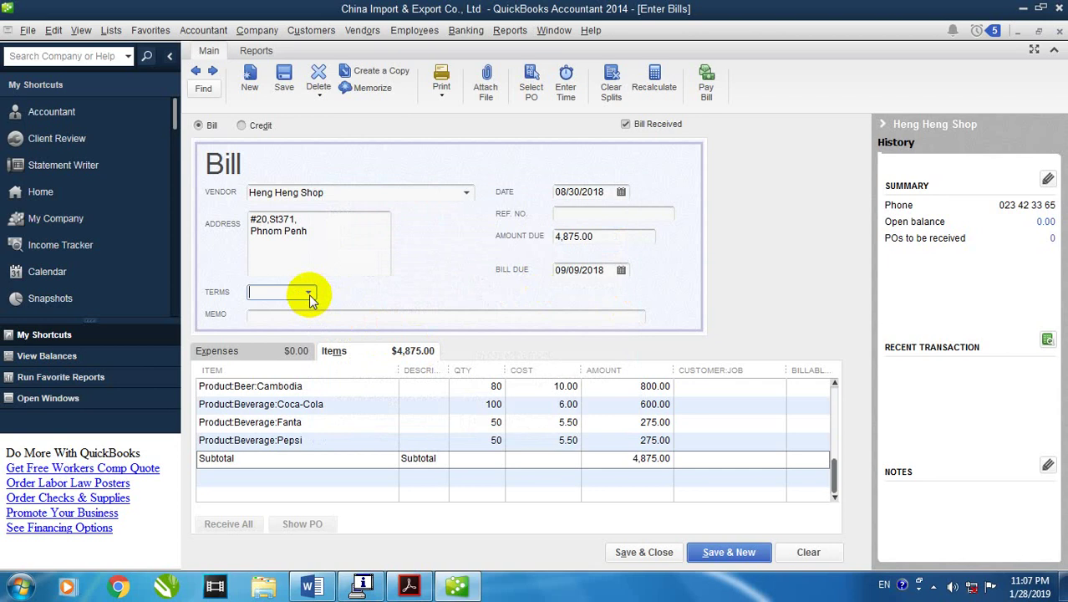
Create and apply new bill terms named 2% 10 Net 60, net due in 60 days, with a 2% discount if paid within 10 days
left_click(309, 294)
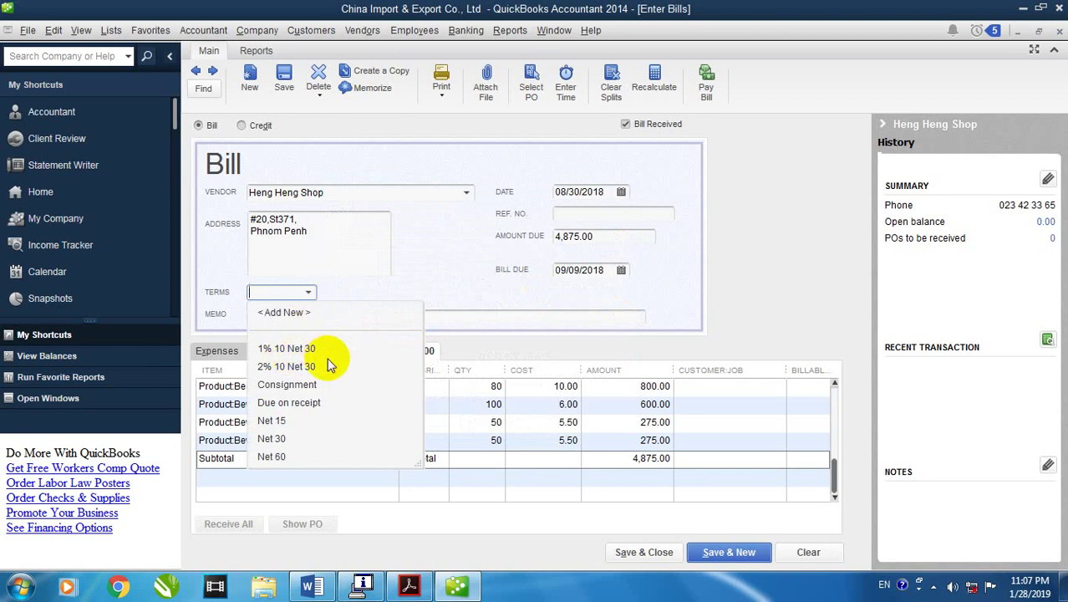
left_click(295, 316)
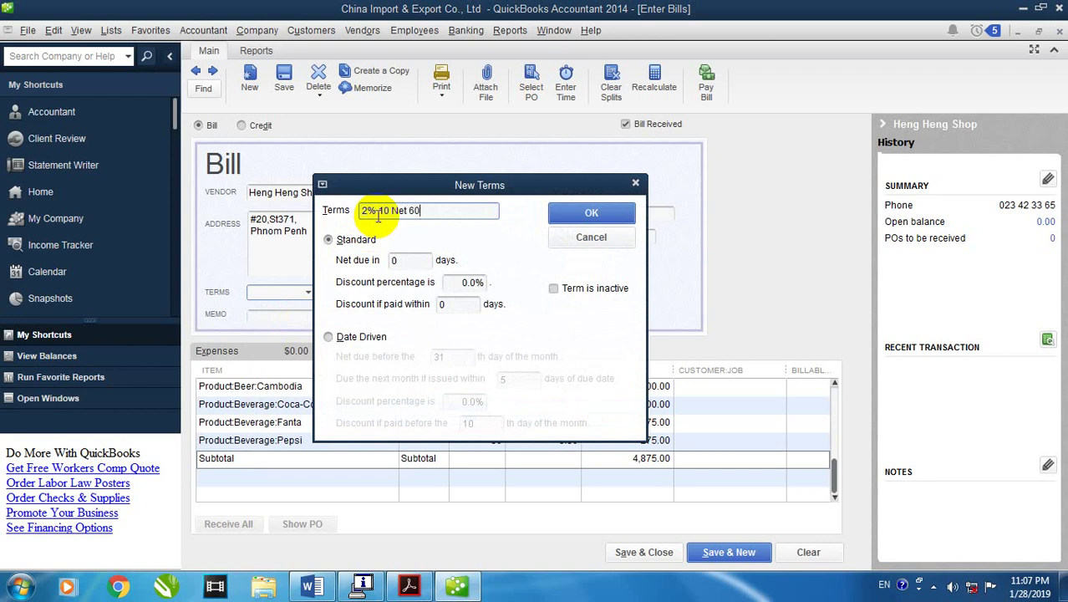
key("Tab")
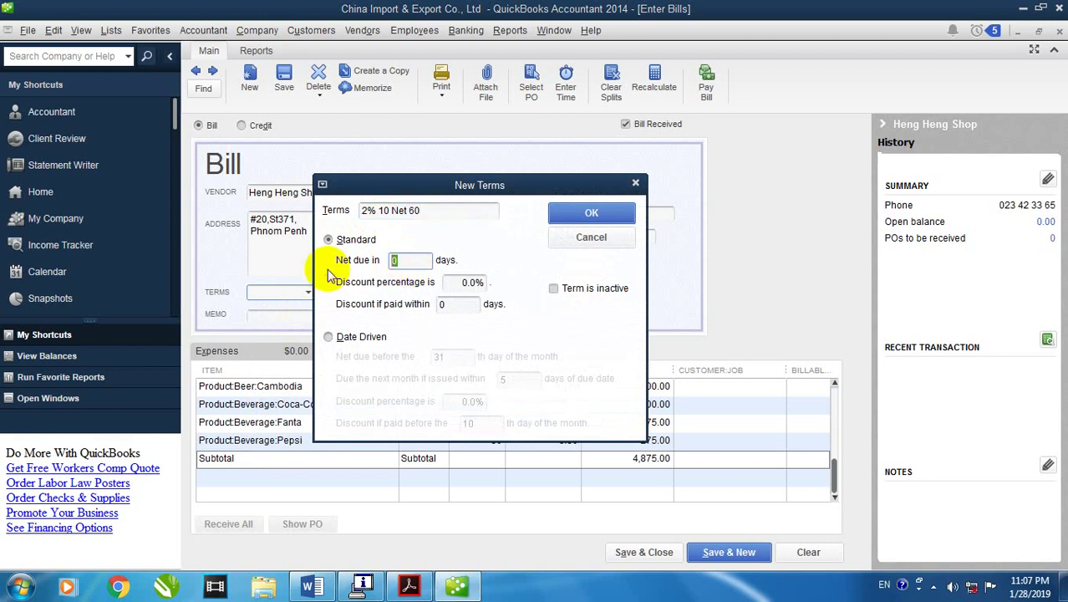
left_click(468, 284)
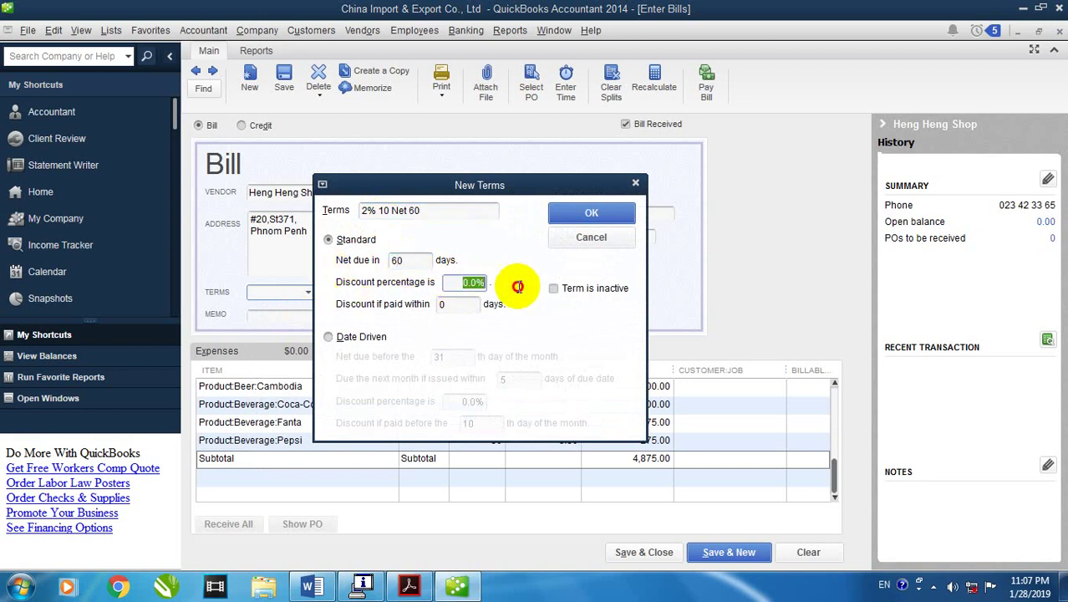
key("BackSpace")
type("2")
left_click(468, 304)
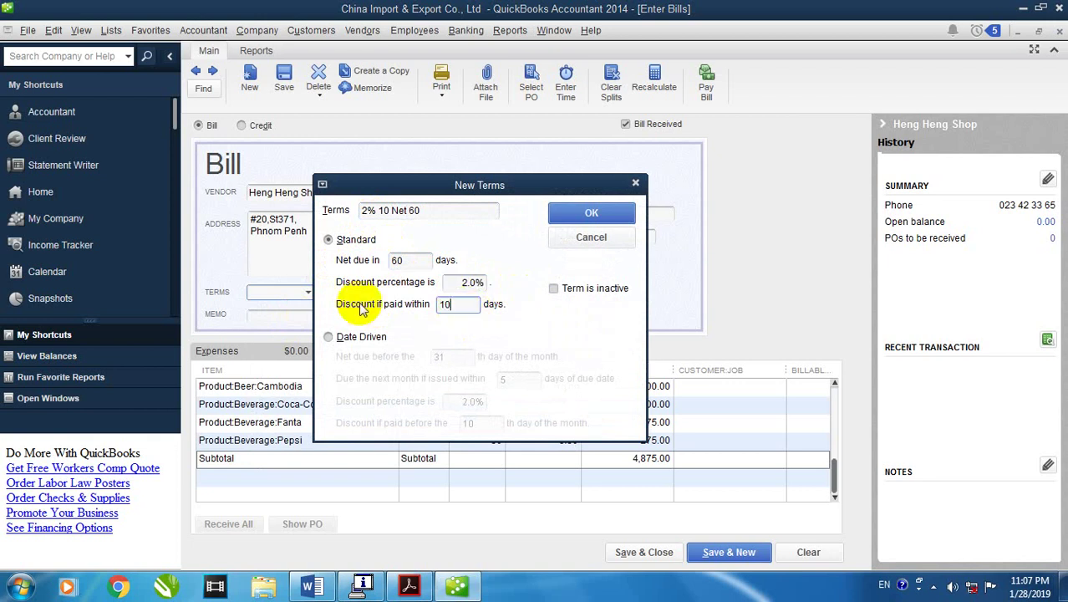
type("10")
left_click(597, 215)
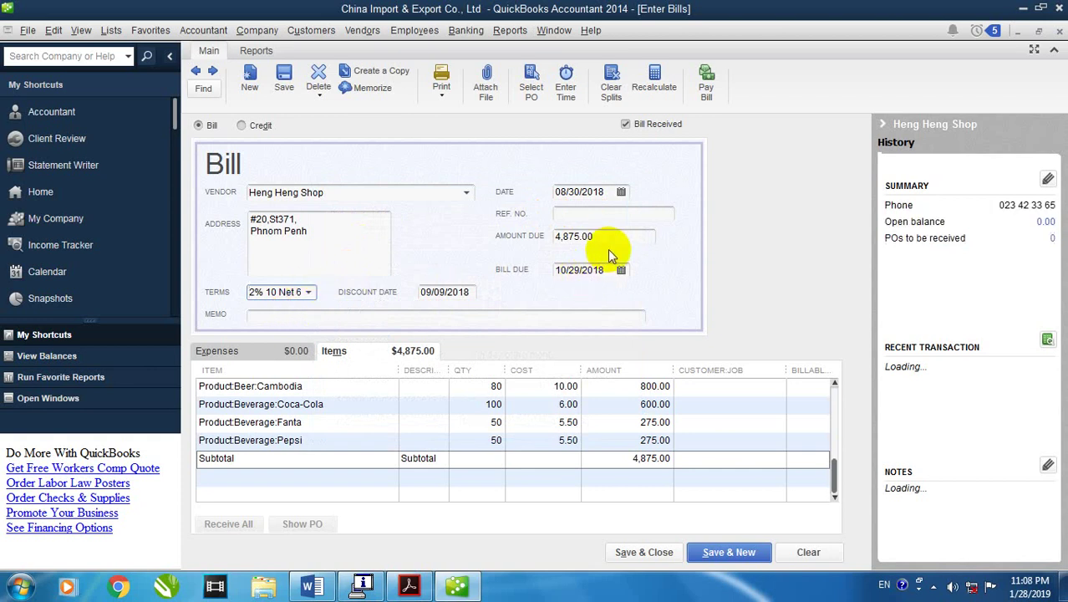
Save and close the Heng Heng Shop bill, accepting the transaction date more than 90 days in the past
left_click_drag(595, 237, 487, 248)
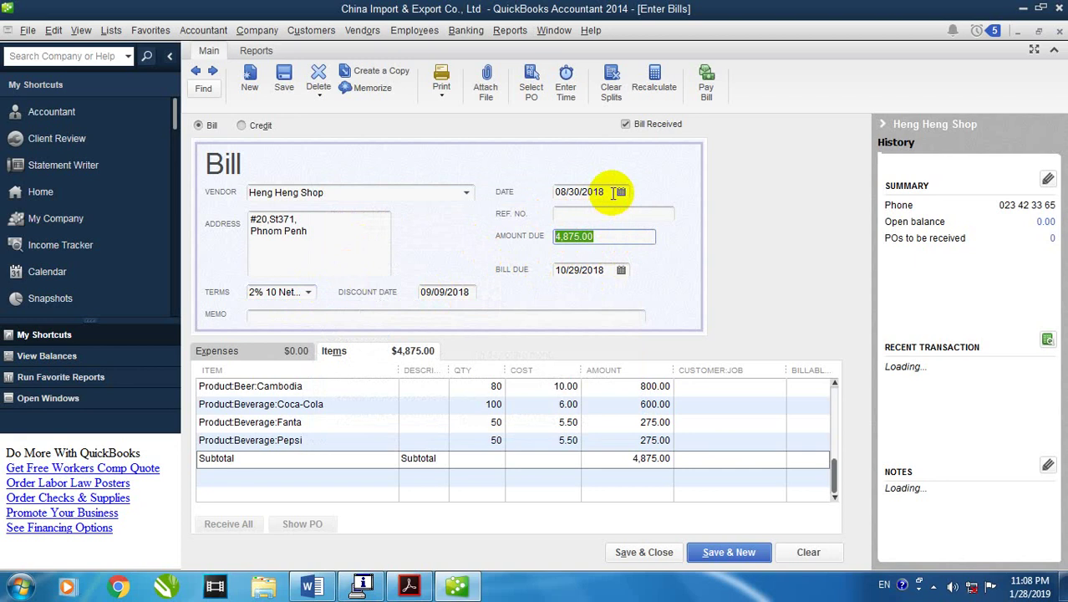
left_click(664, 555)
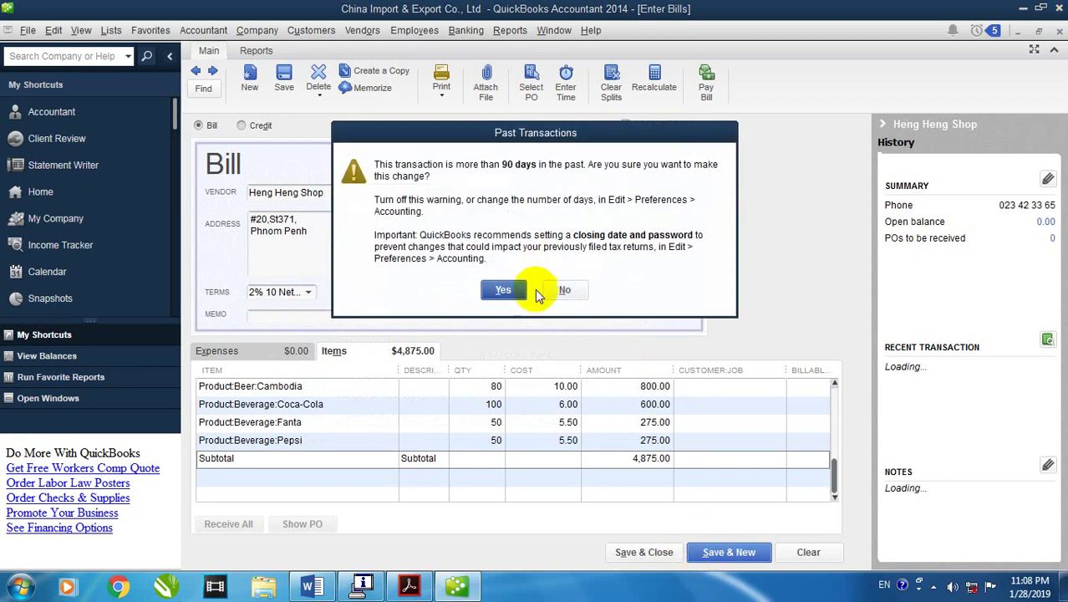
left_click(505, 291)
left_click(458, 150)
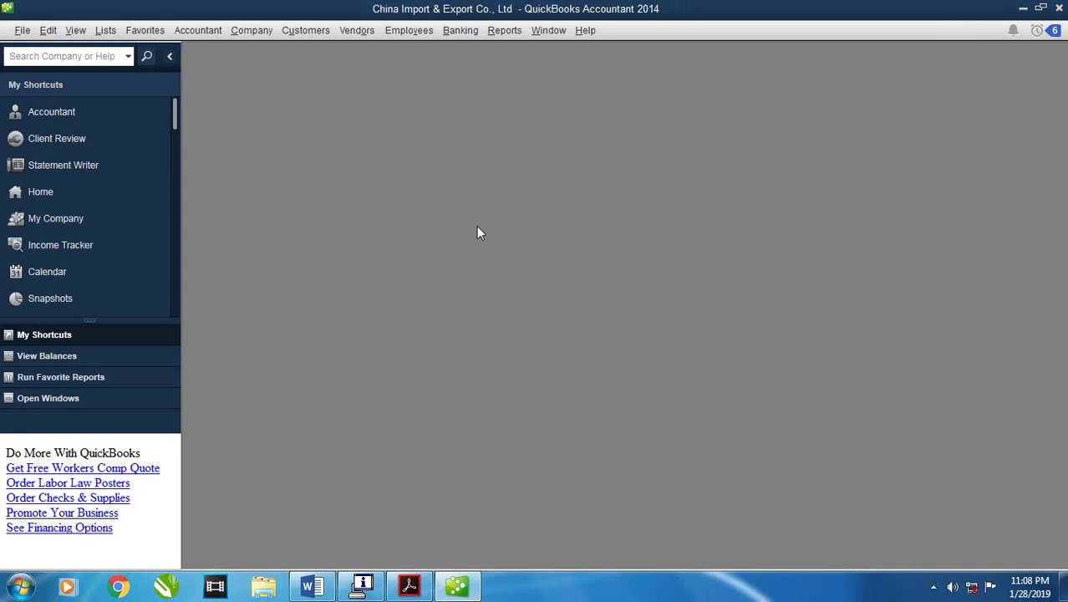
Read the 30/08 Heng Heng Shop payment transaction in the PDF, including the amount and the date for the remaining balance, and return to QuickBooks
left_click(409, 586)
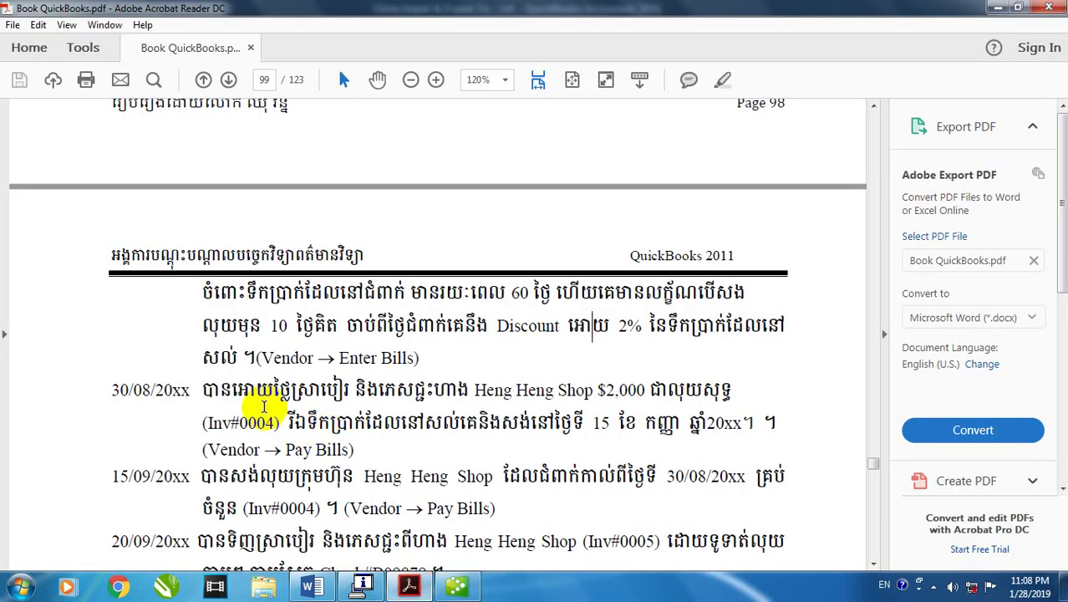
scroll(242, 376, "down", 2)
scroll(248, 367, "down", 2)
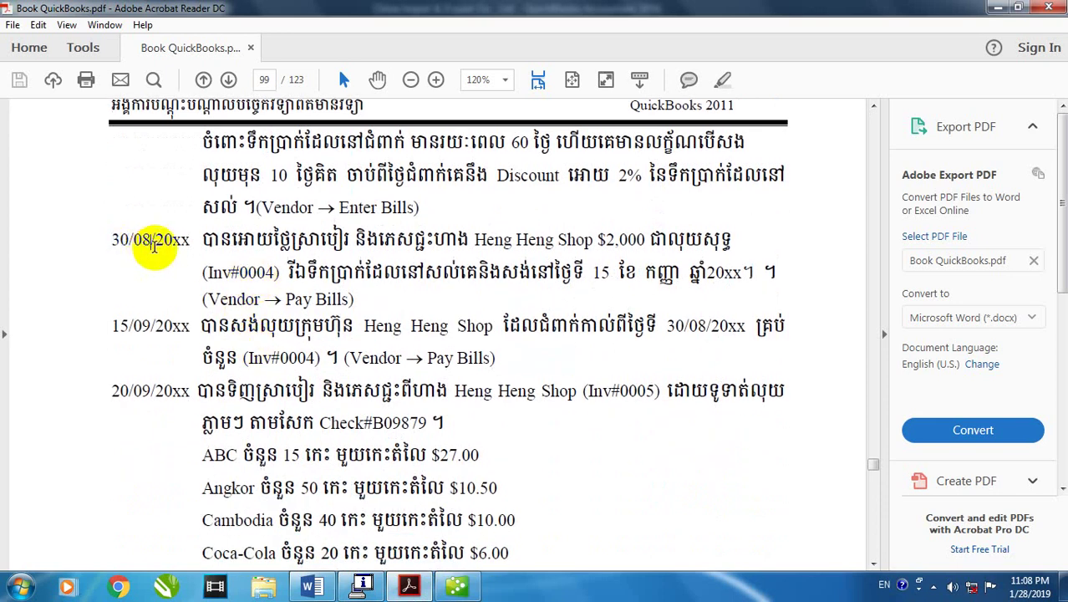
scroll(284, 288, "up", 10)
scroll(278, 376, "up", 2)
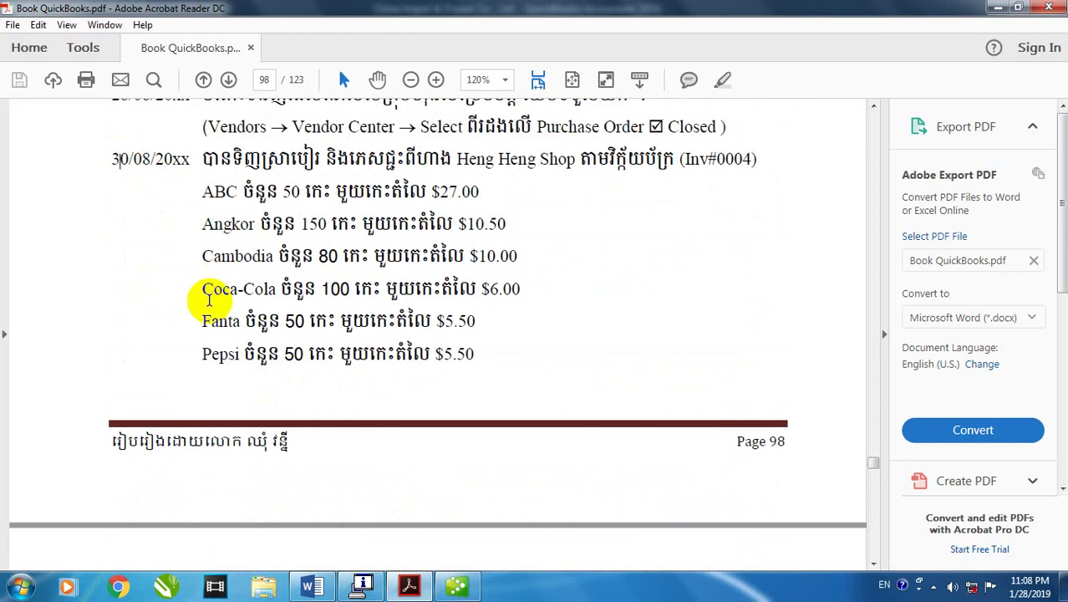
scroll(209, 299, "down", 6)
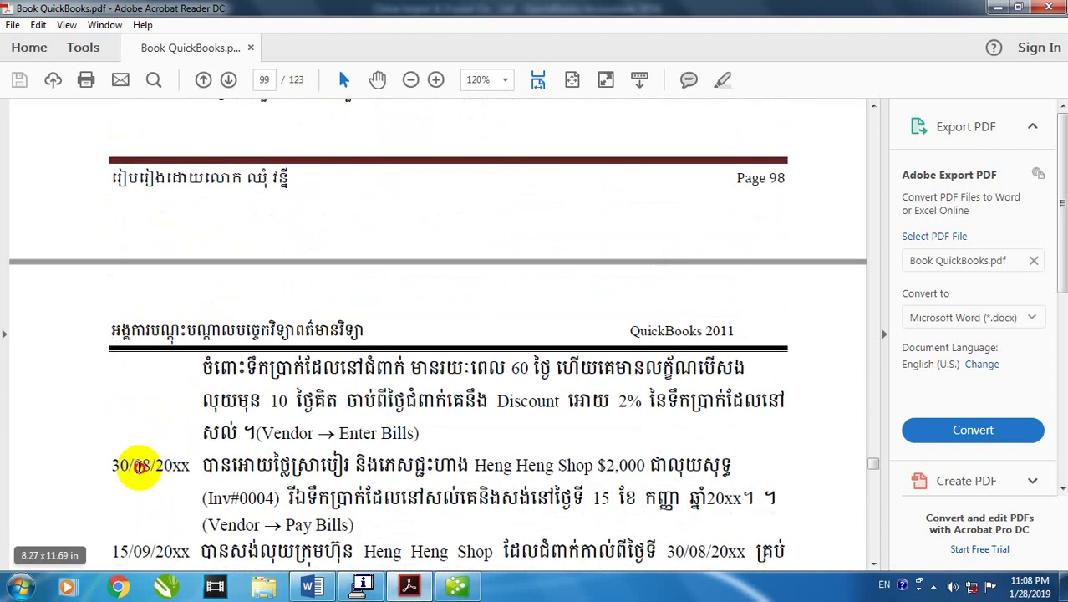
left_click_drag(134, 465, 178, 456)
scroll(358, 454, "down", 3)
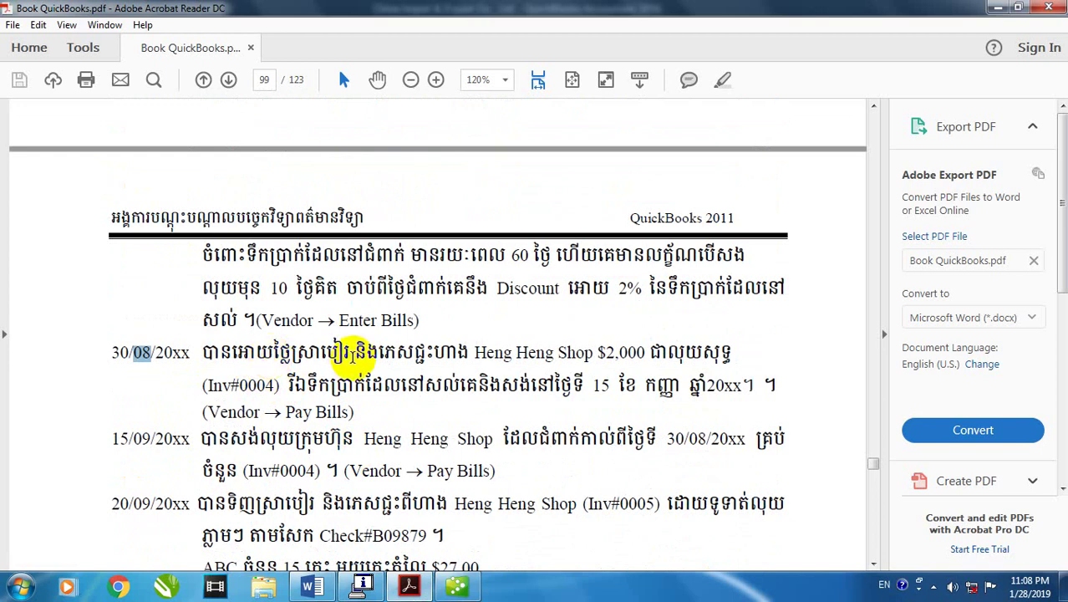
left_click(646, 358)
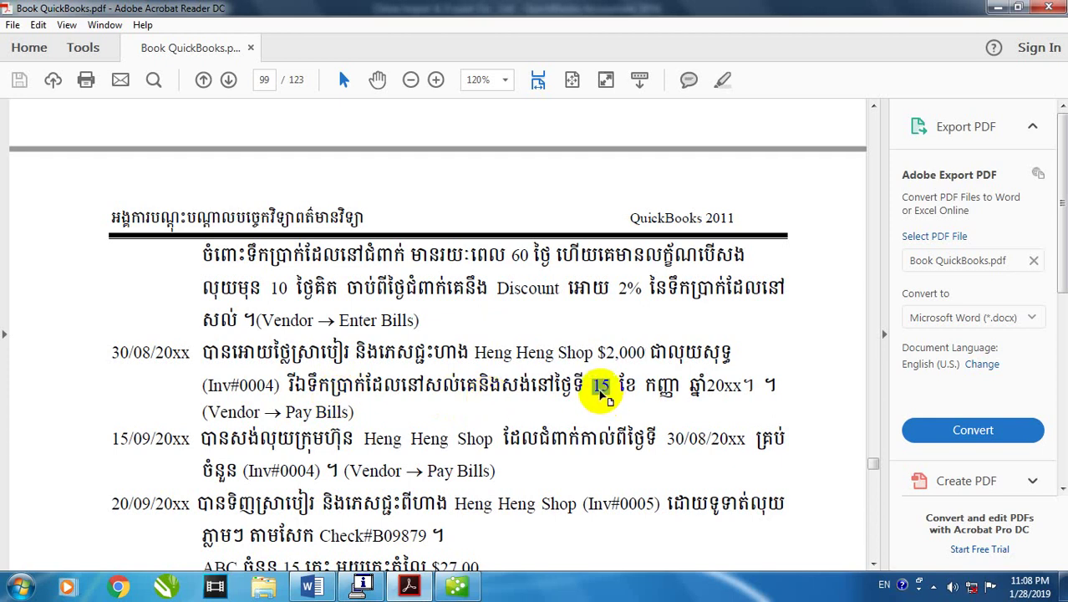
left_click(459, 588)
left_click(409, 586)
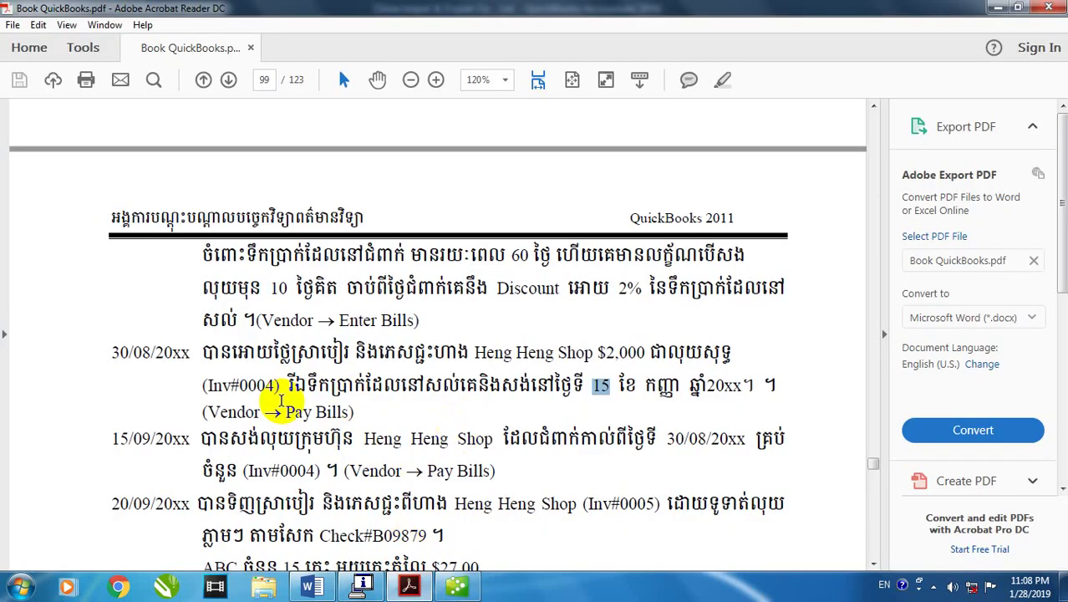
left_click(457, 587)
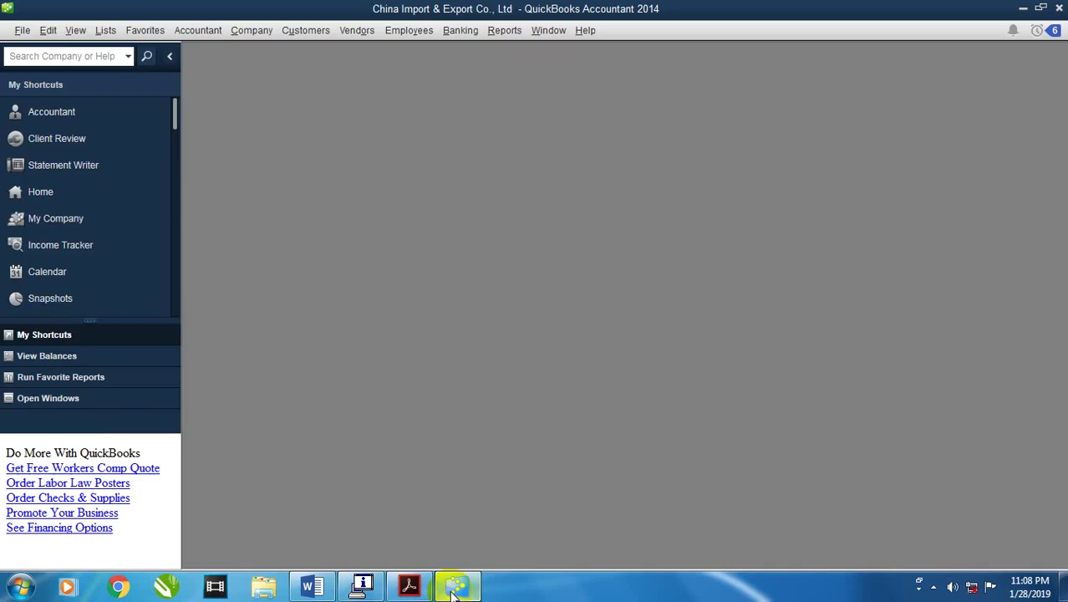
Open Pay Bills from the vendor functions and select the Heng Heng Shop bill for payment
left_click(360, 30)
left_click(373, 89)
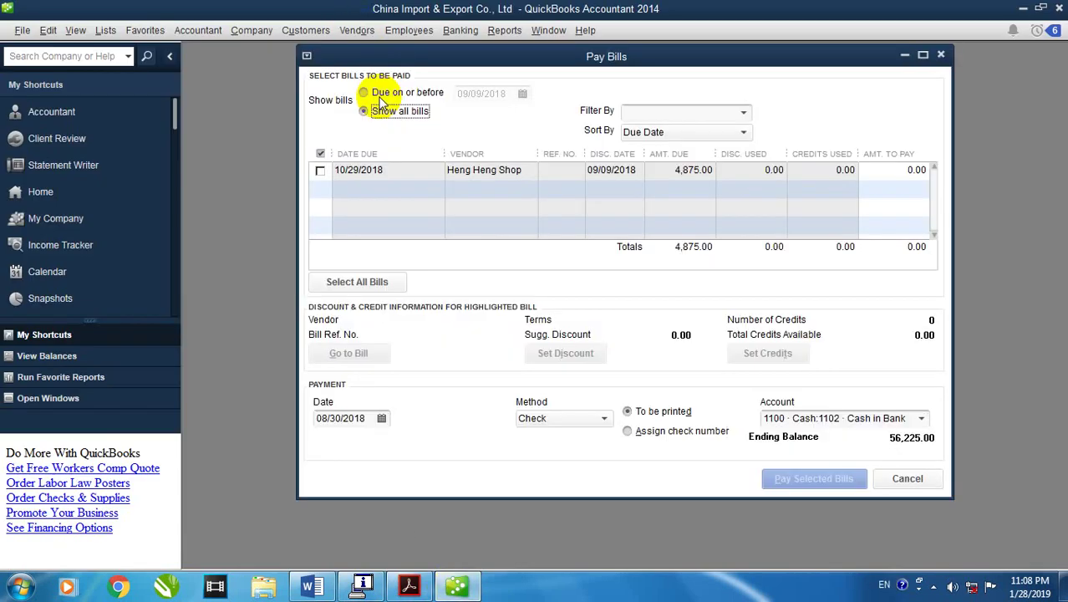
left_click(320, 169)
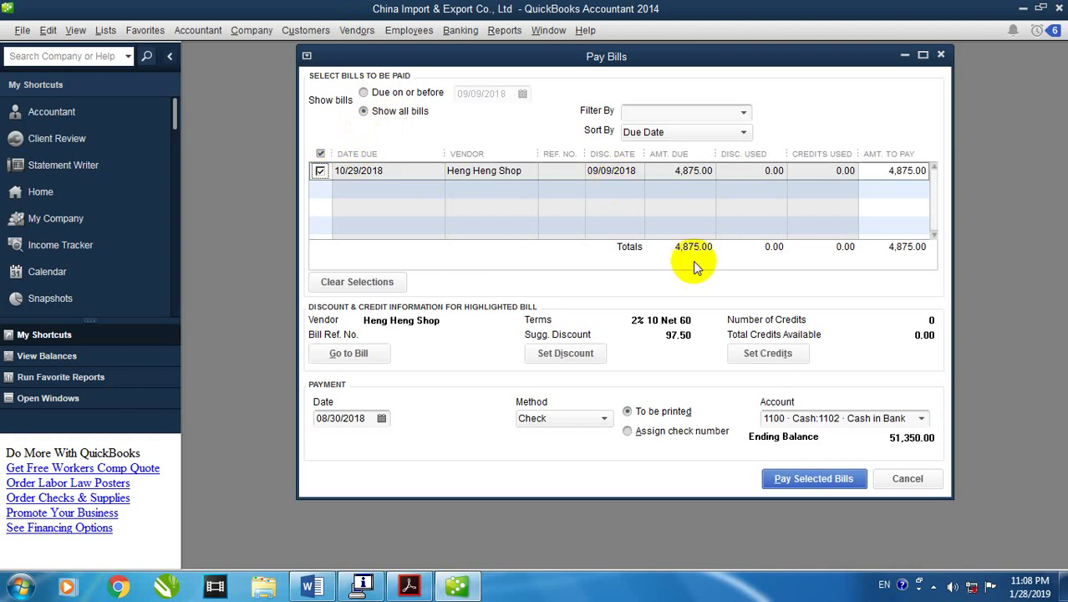
left_click_drag(342, 417, 316, 418)
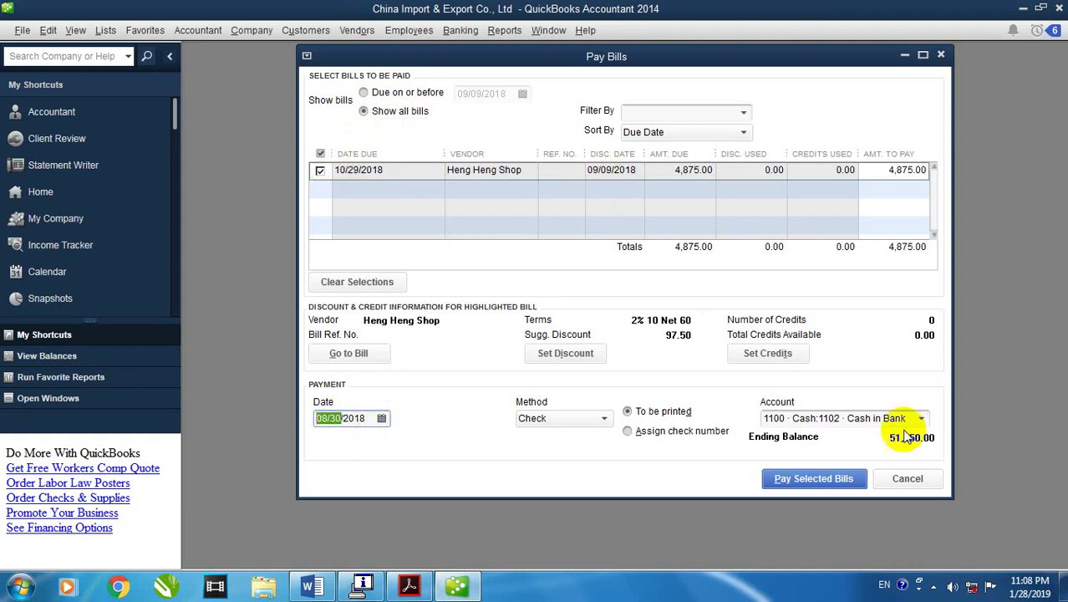
Check in the PDF how the 30/08 Heng Heng Shop payment is made, and return to the Pay Bills window
left_click(412, 587)
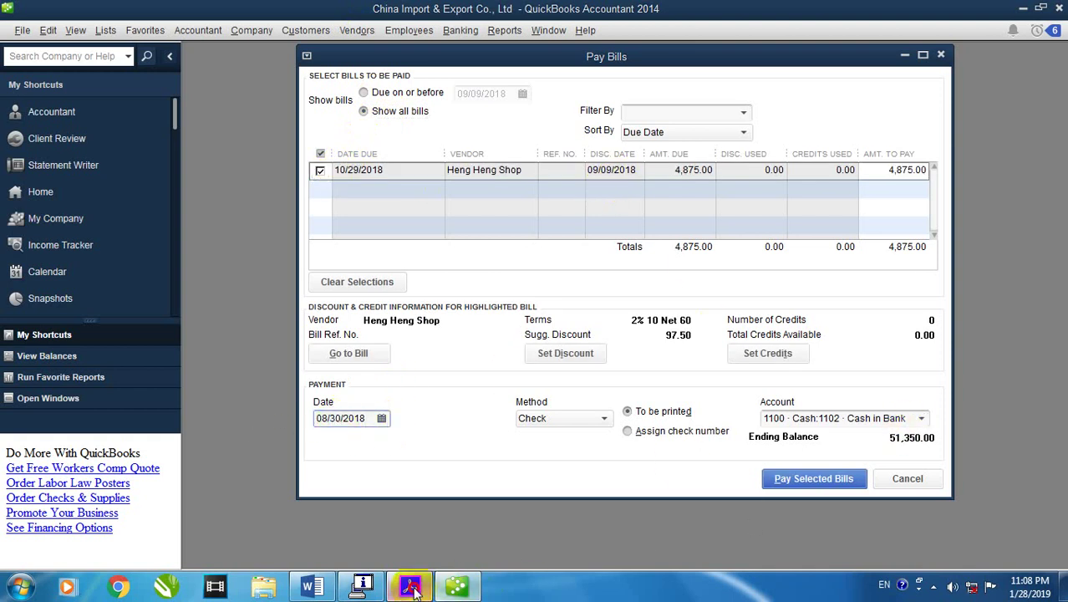
double_click(672, 352)
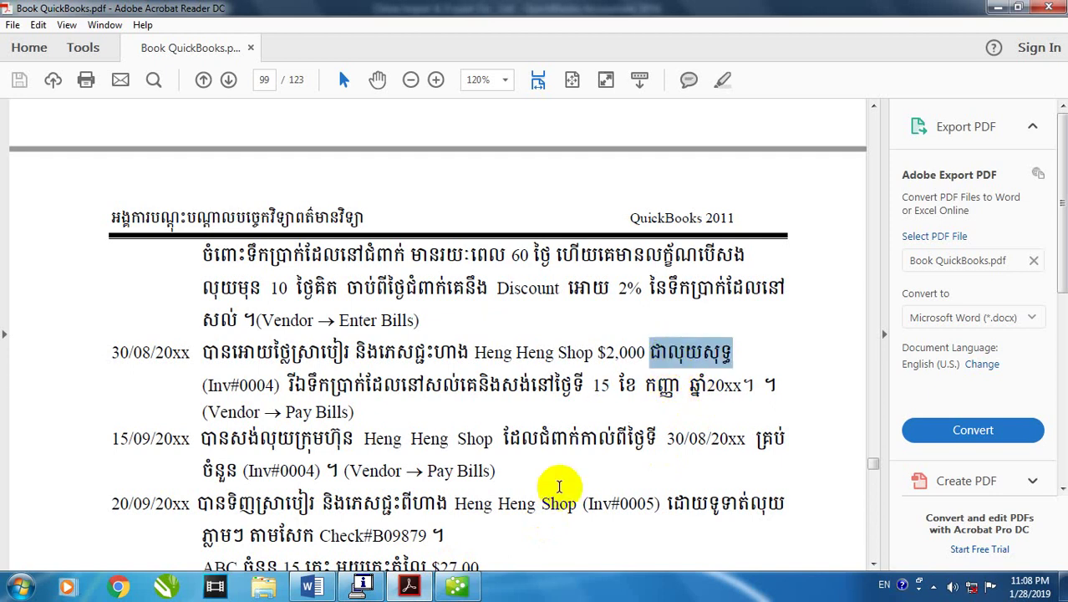
left_click(457, 587)
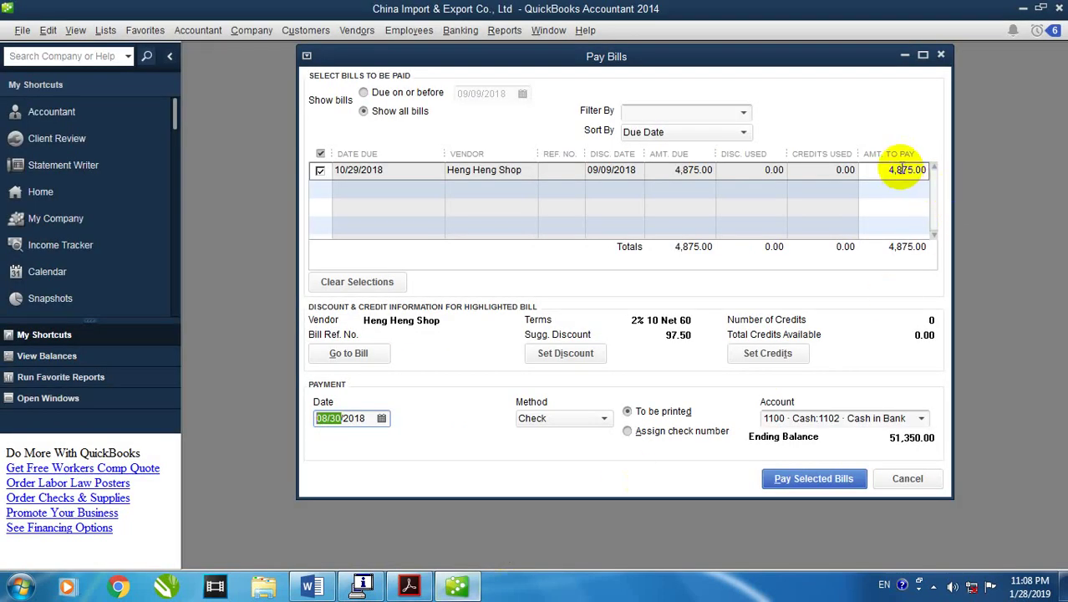
Maximize Pay Bills, set the Heng Heng Shop bill's amount to pay to 2,000 and choose 1101 Cash on Hand as the payment account
left_click(923, 54)
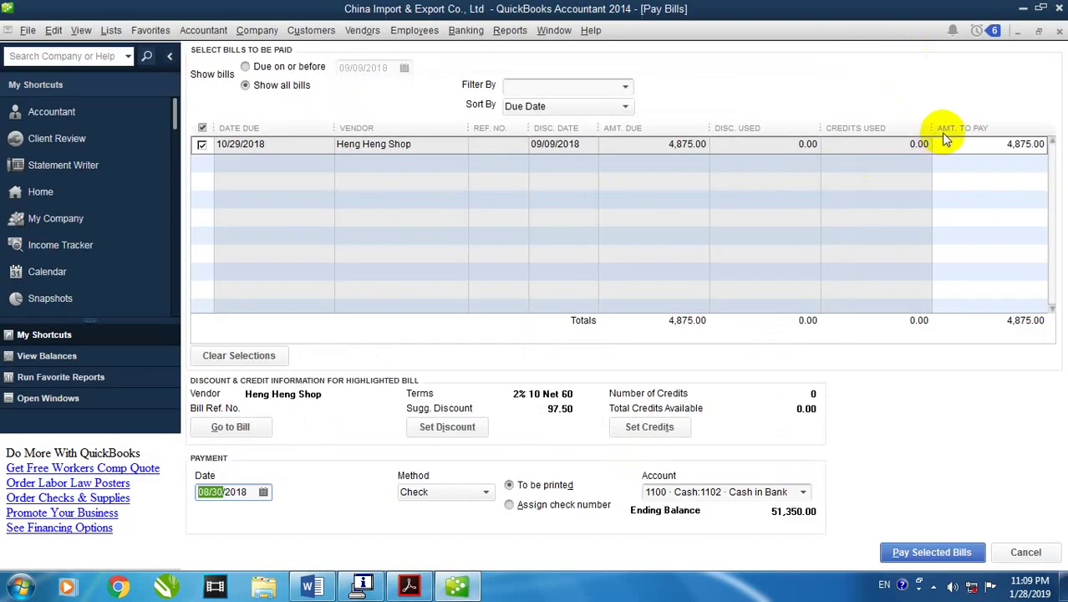
left_click(973, 144)
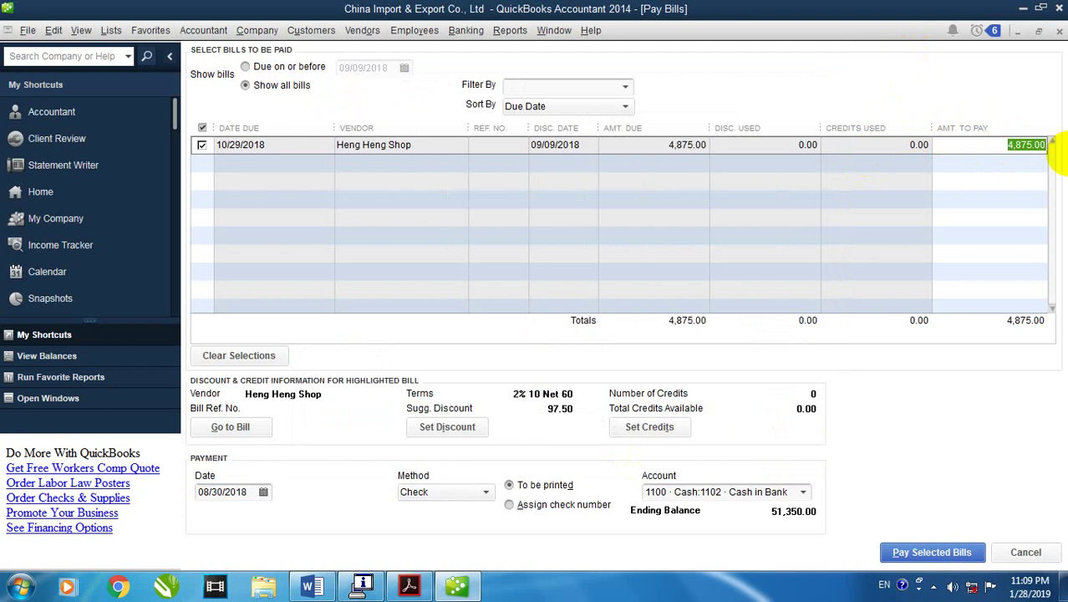
type("20")
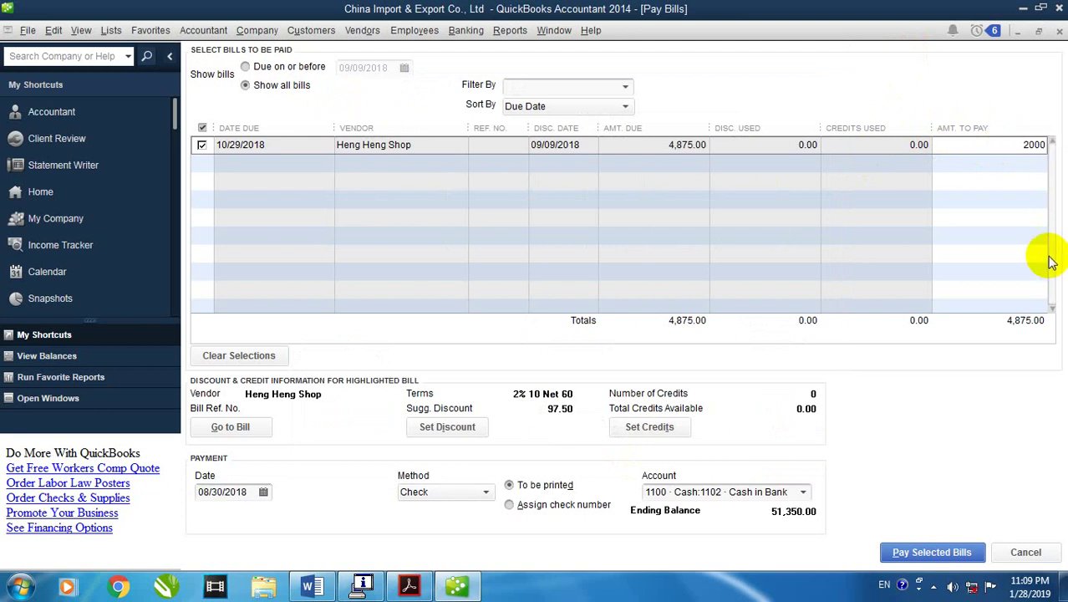
left_click(803, 491)
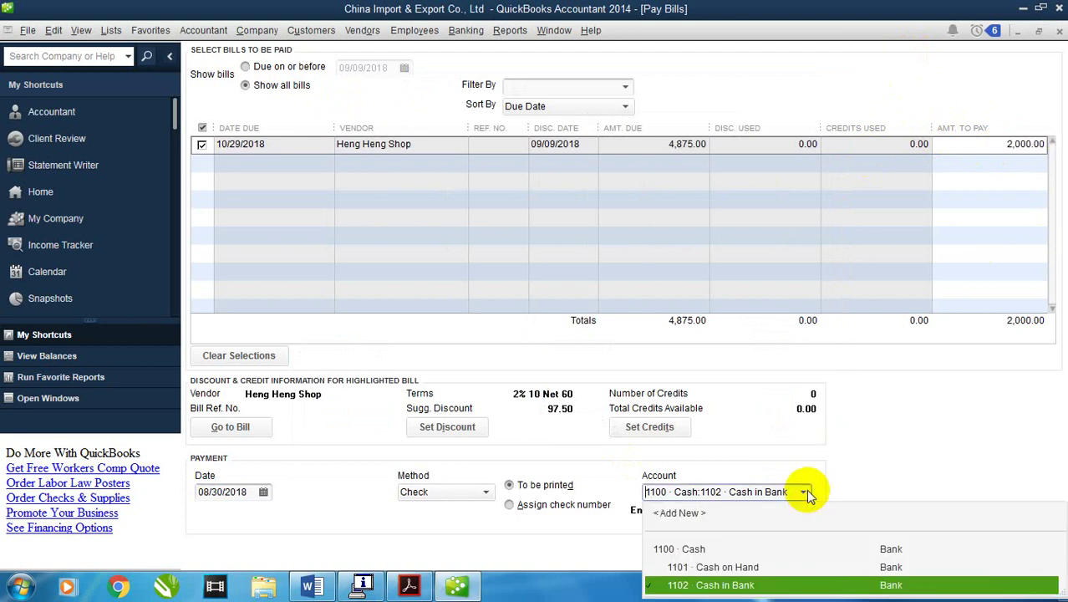
left_click(717, 567)
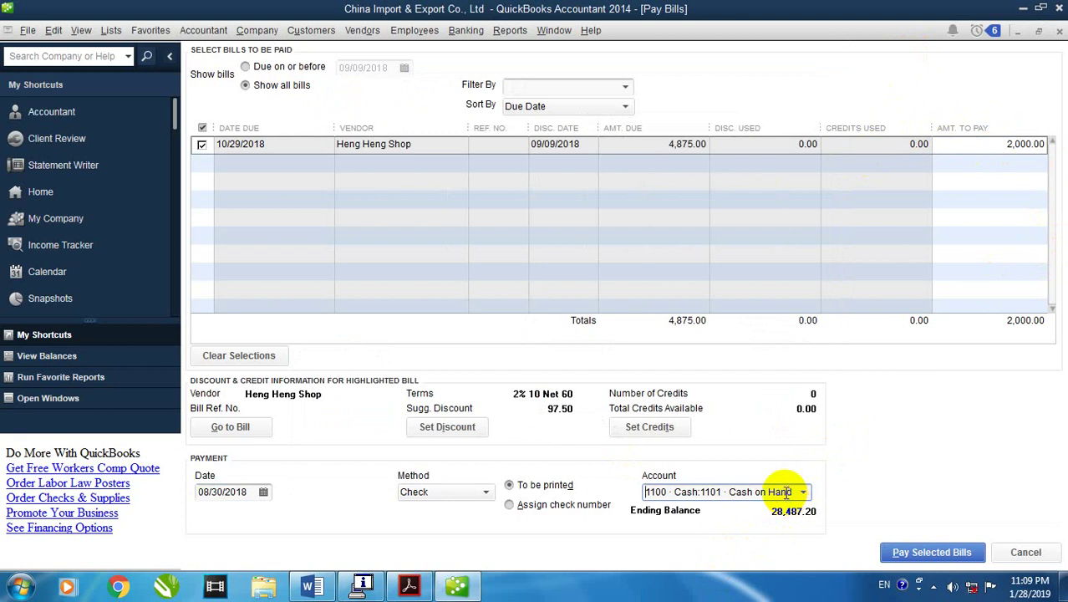
left_click(568, 395)
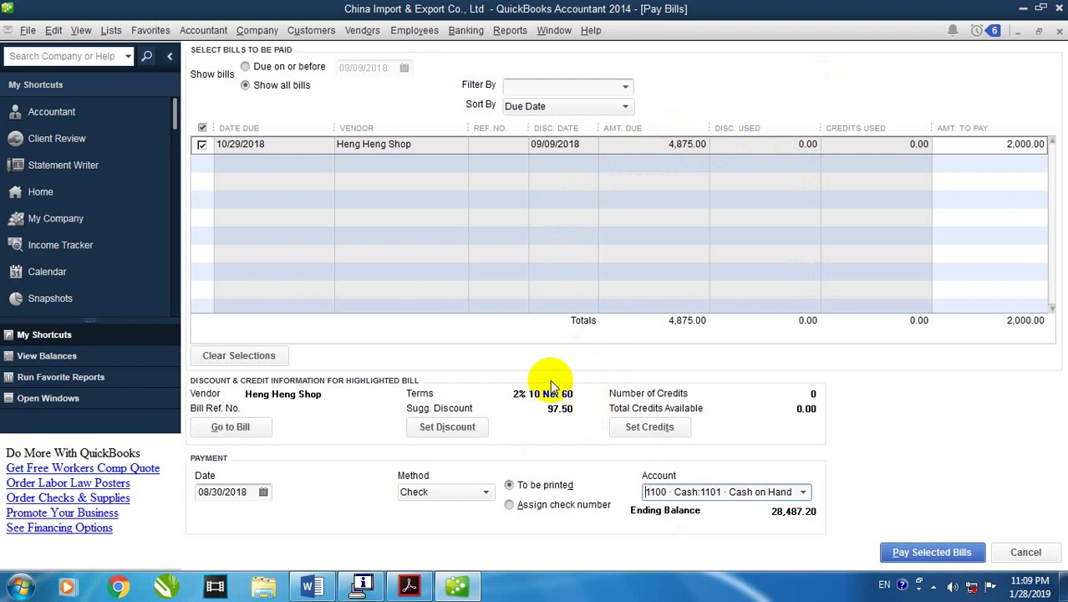
Pay the selected Heng Heng Shop bill, accept the date more than 90 days in the past, and close the payment summary
left_click(929, 551)
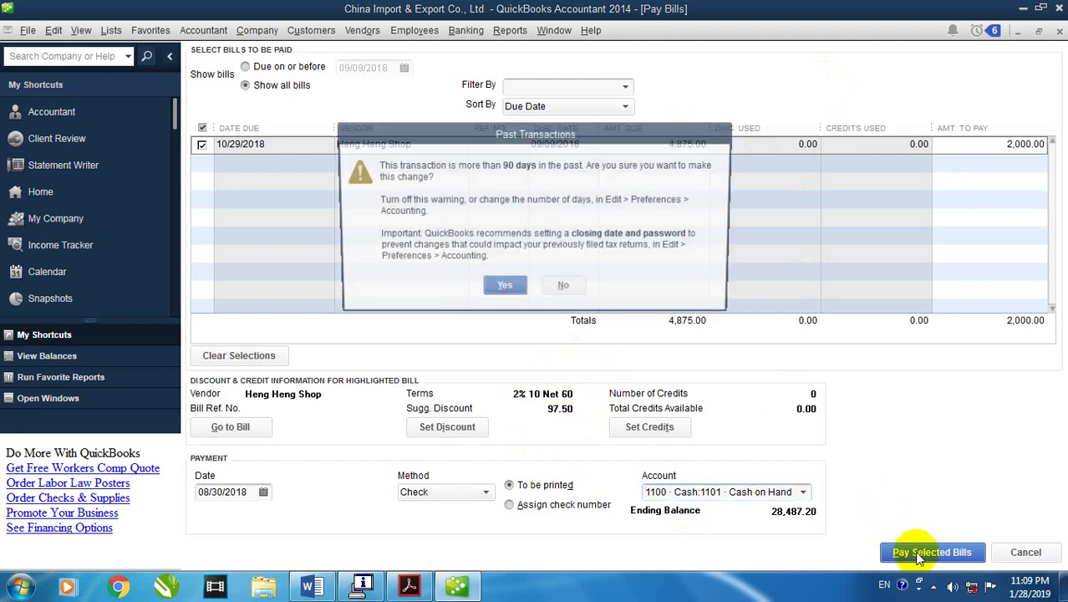
left_click(506, 288)
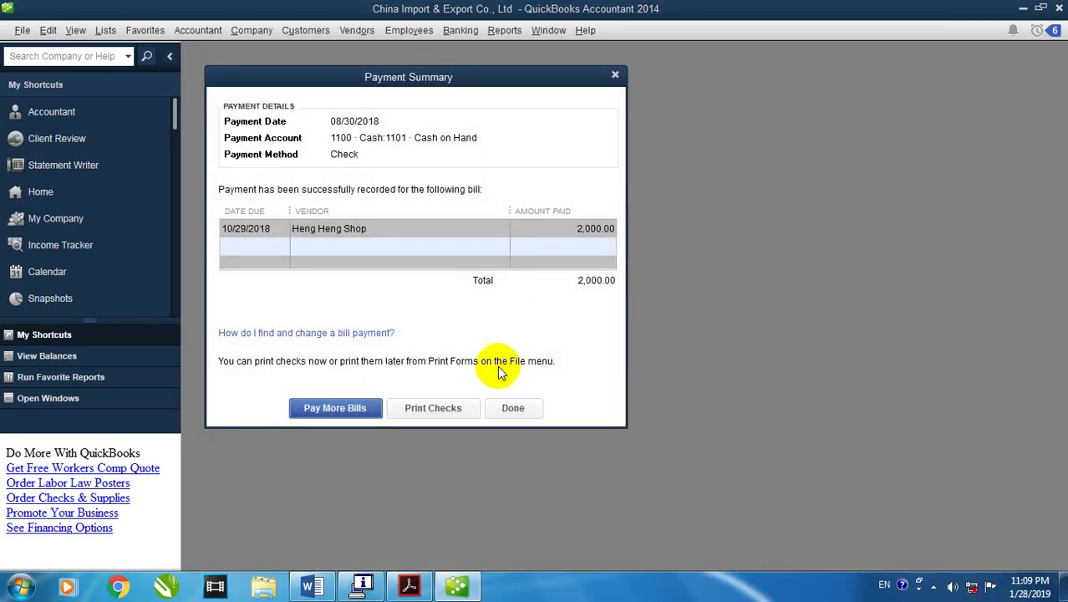
left_click(518, 406)
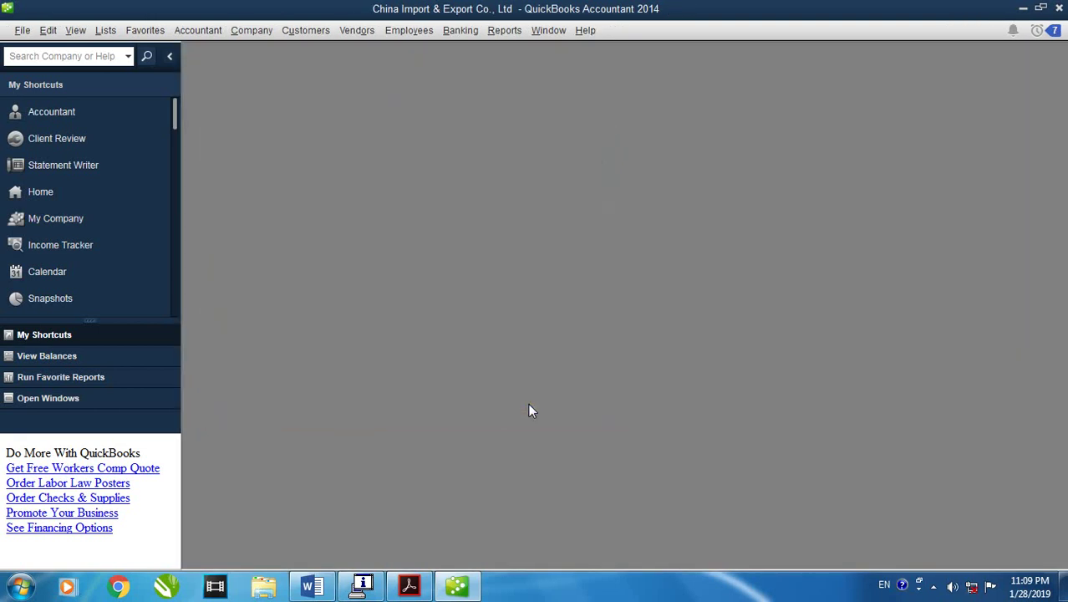
Read the 15/09 Heng Heng Shop payment transaction in the PDF and return to QuickBooks
left_click(409, 586)
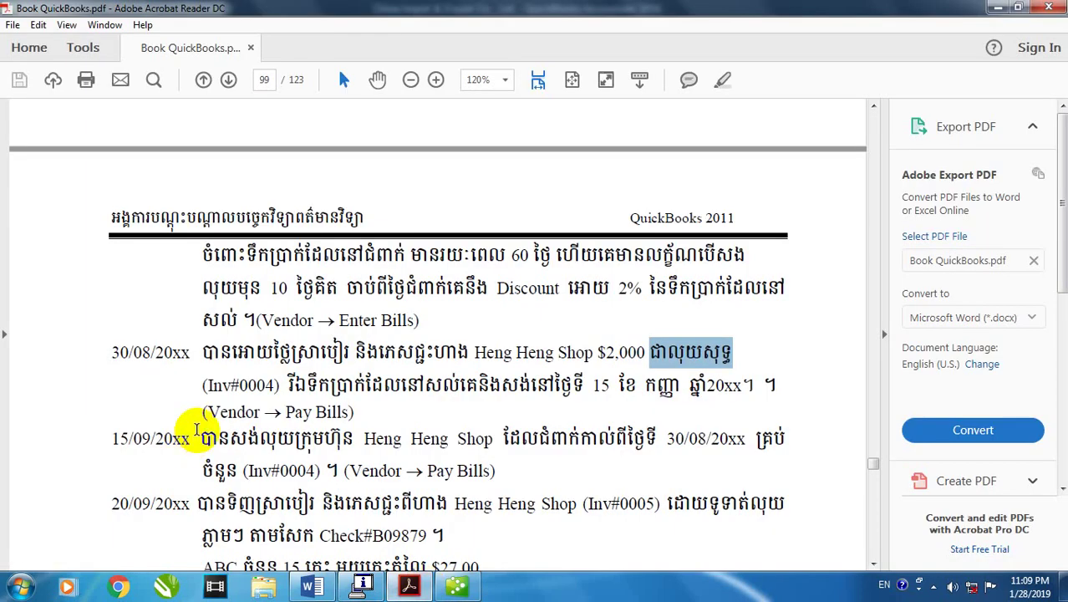
scroll(197, 430, "down", 2)
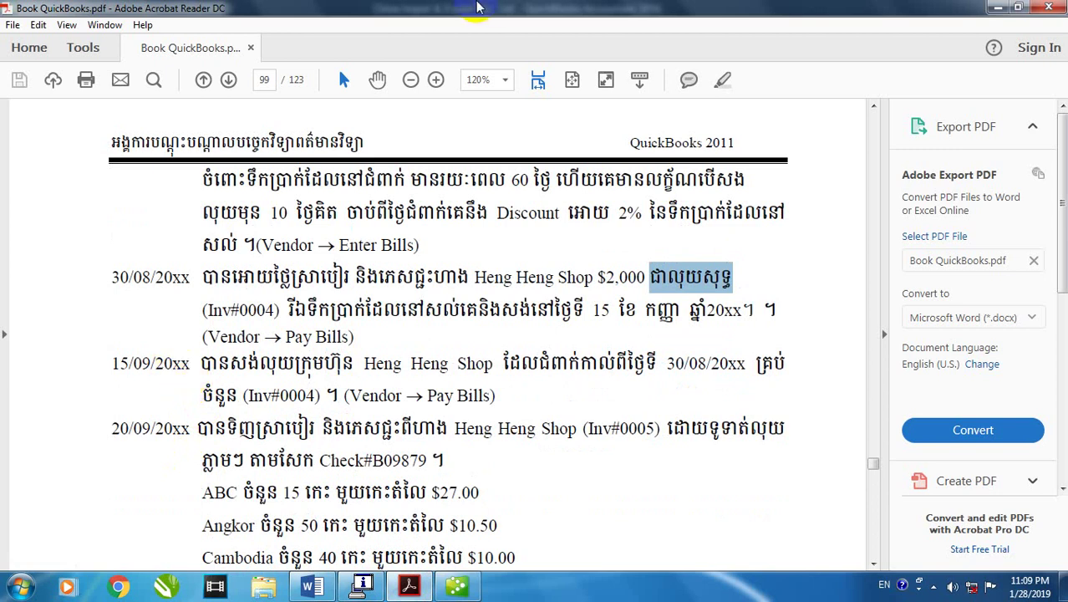
left_click(456, 586)
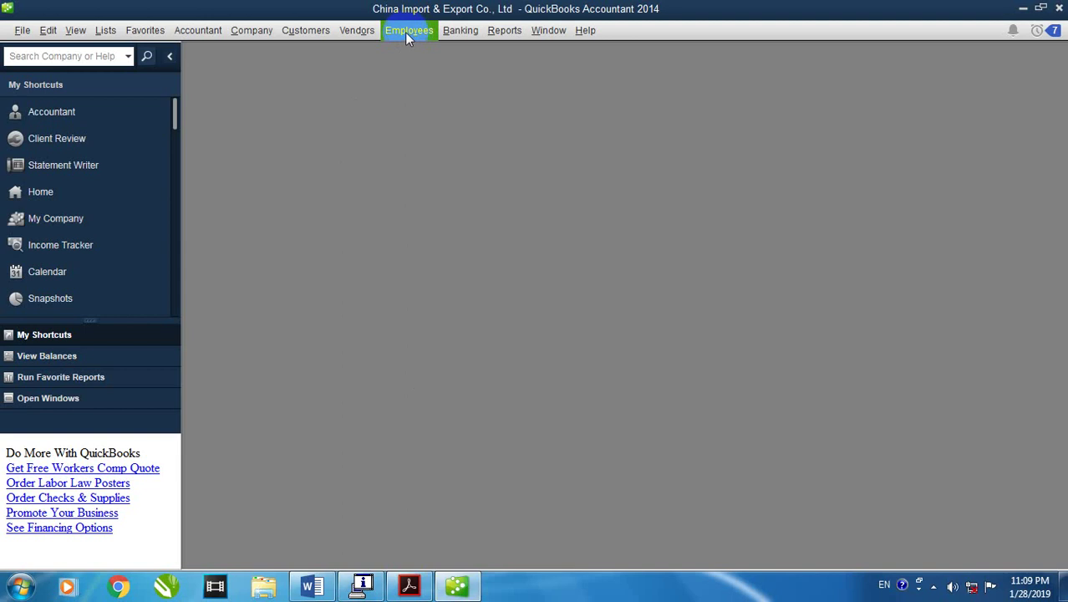
Open Pay Bills from the vendor functions again and select the remaining Heng Heng Shop bill for payment
left_click(356, 30)
left_click(368, 89)
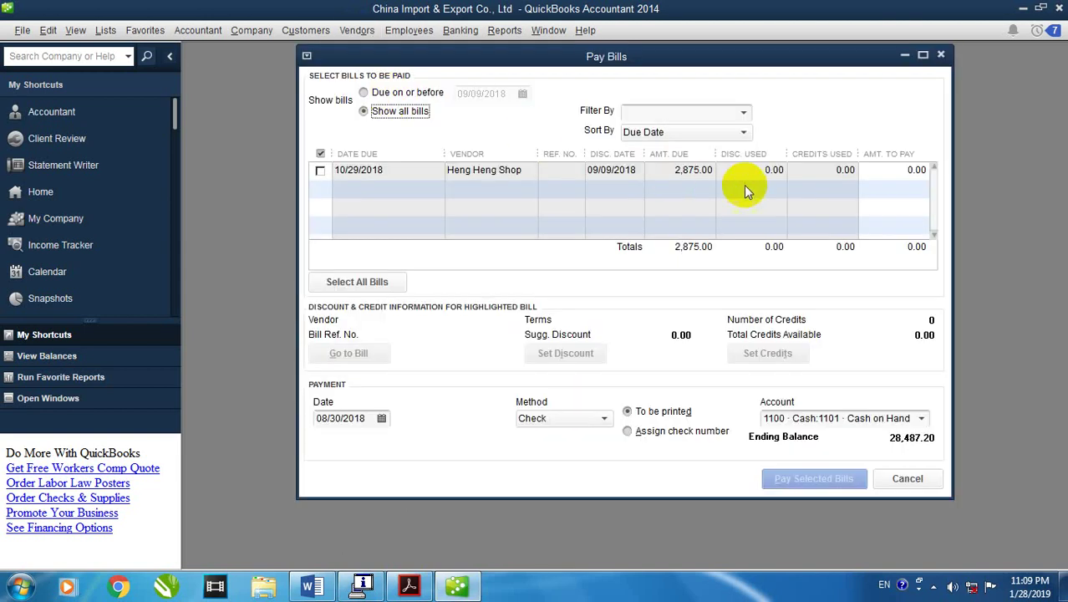
left_click(321, 173)
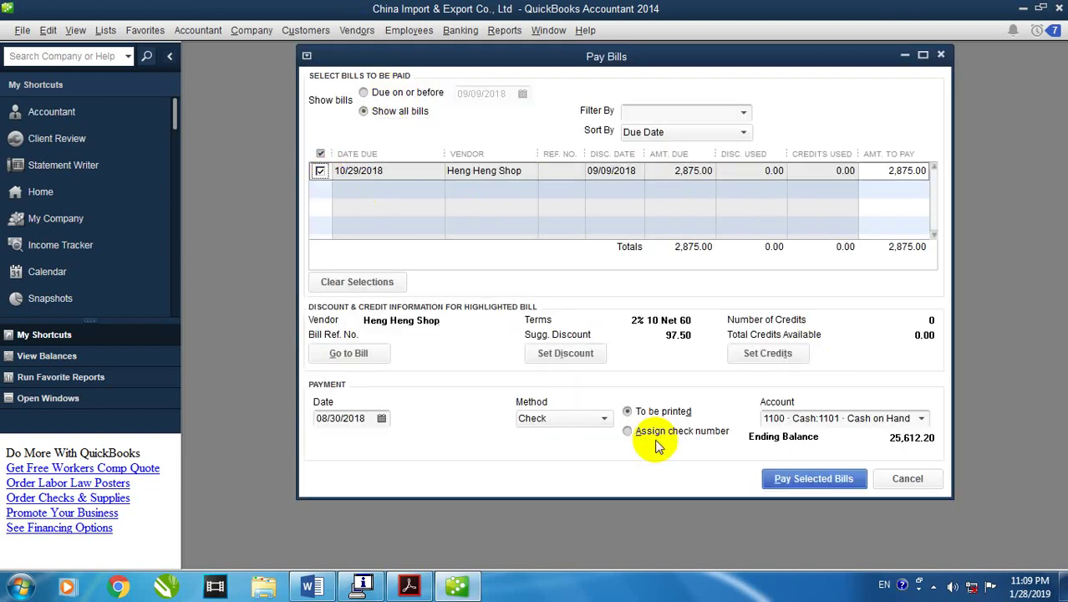
Check the payment date in the PDF and set the bill payment date to 09/15/2018
left_click(381, 417)
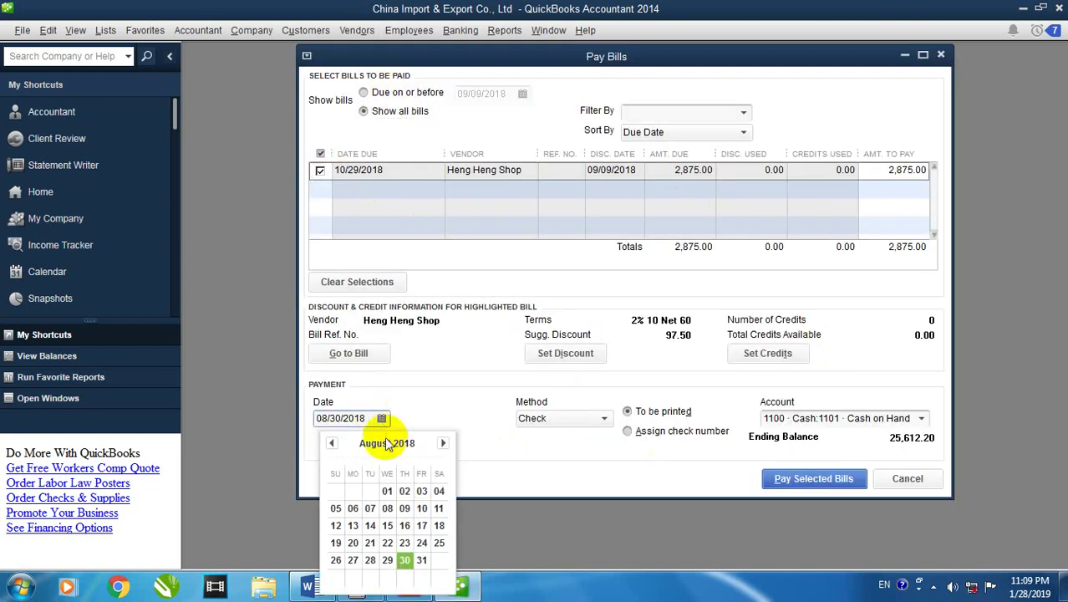
left_click(407, 587)
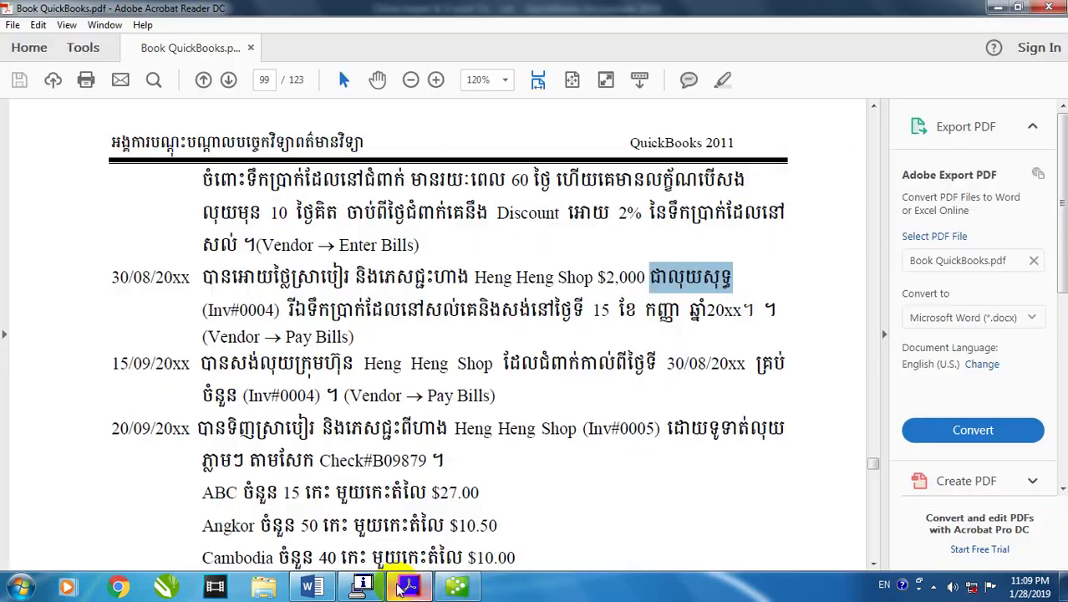
left_click(457, 586)
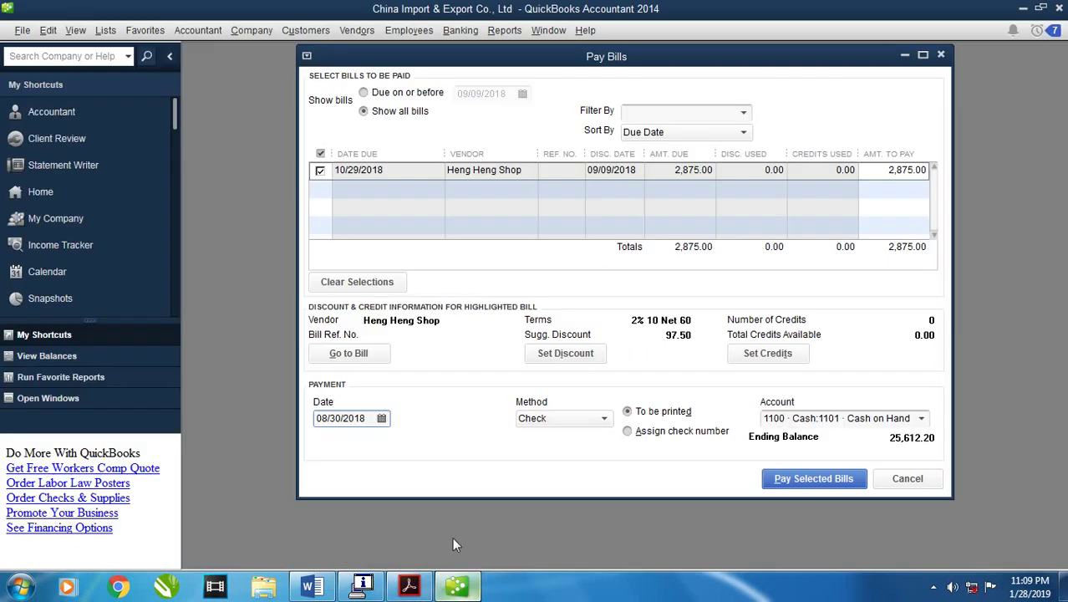
left_click(382, 418)
left_click(443, 444)
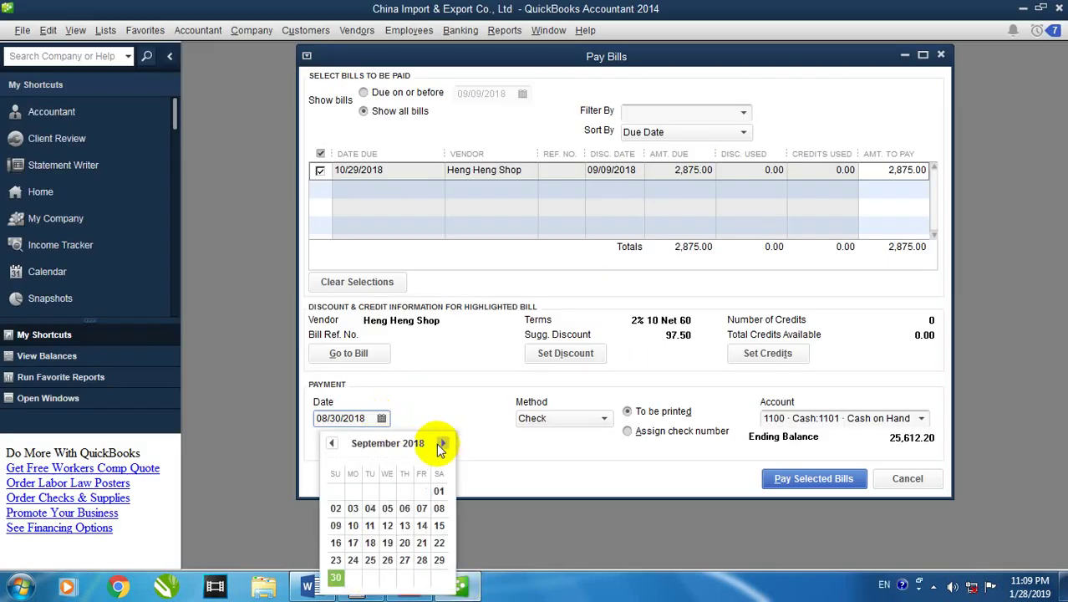
left_click(437, 524)
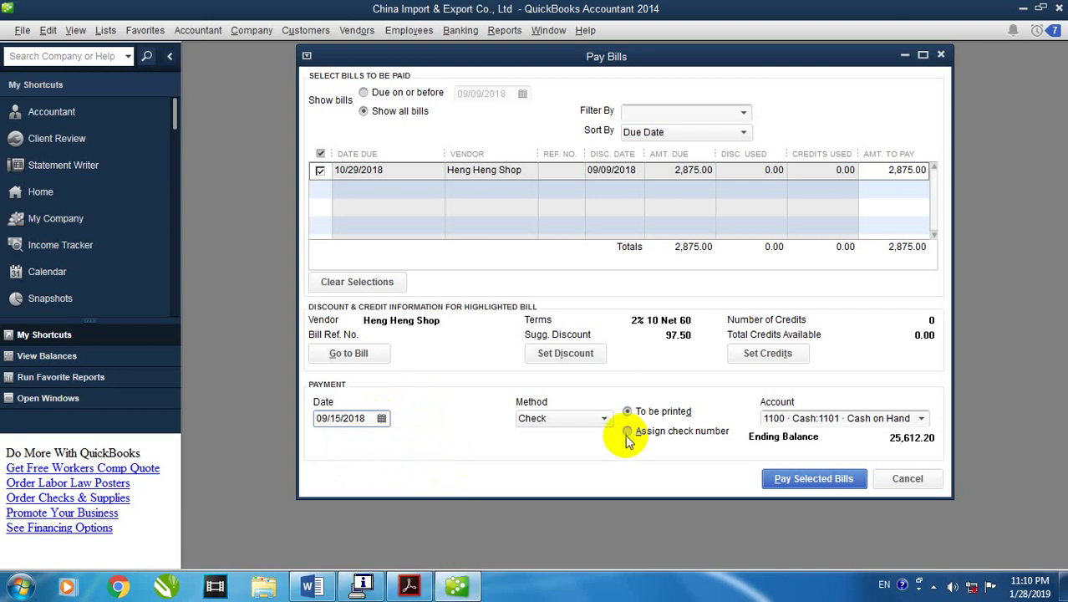
Reread the full 15/09 Heng Heng Shop payment entry in the PDF and return to the Pay Bills window
left_click(417, 583)
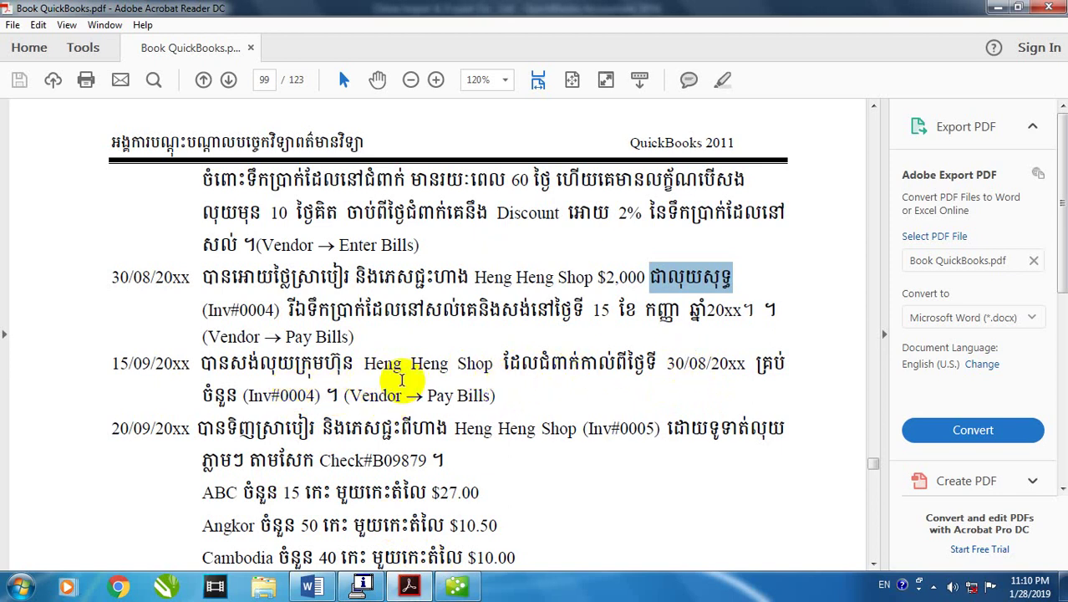
left_click(300, 389)
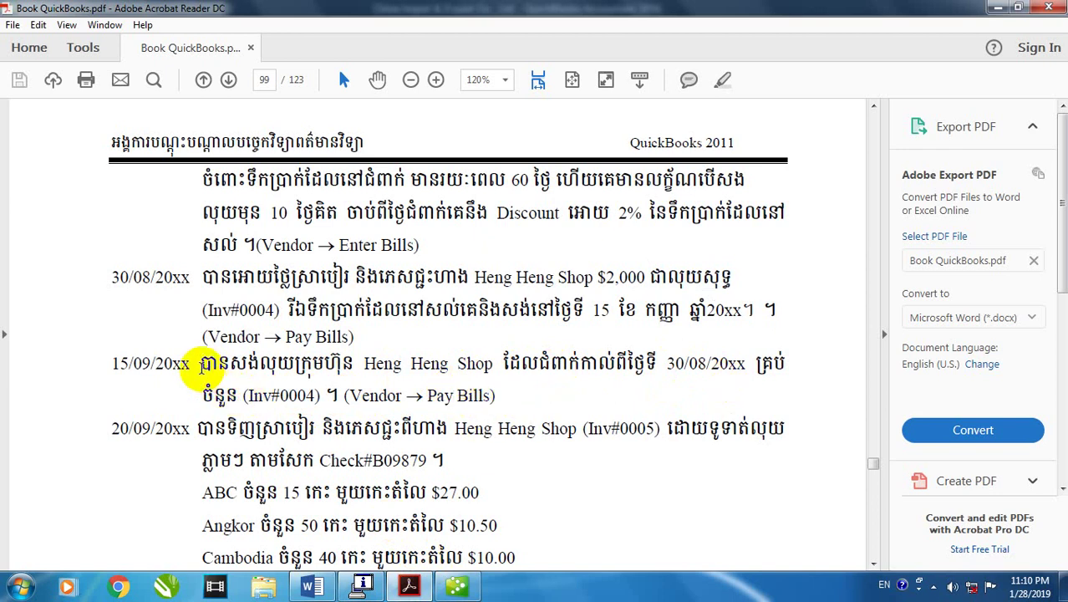
left_click_drag(201, 370, 507, 397)
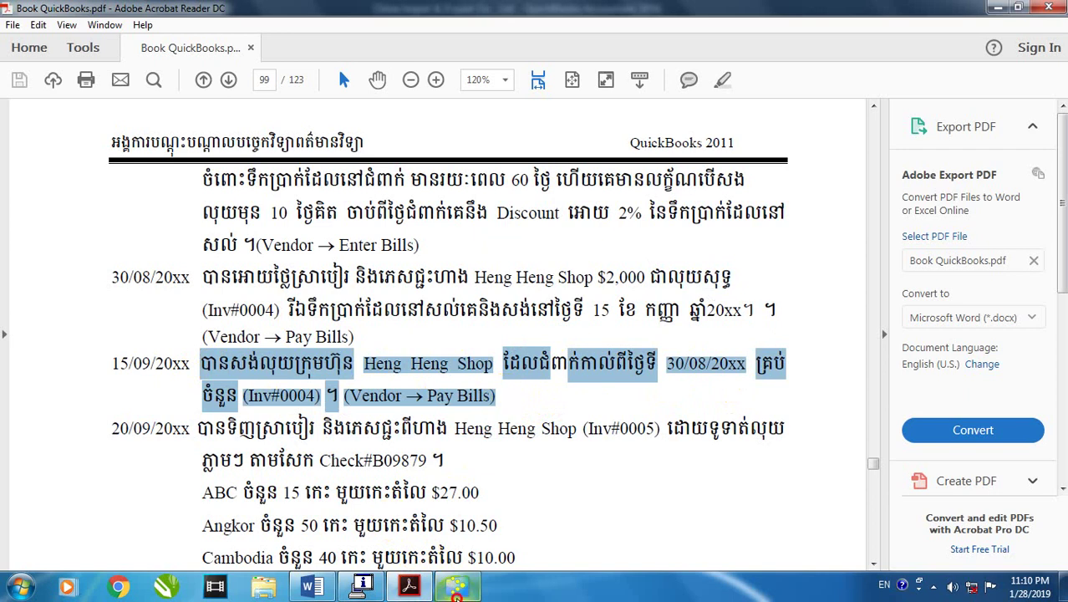
left_click(456, 591)
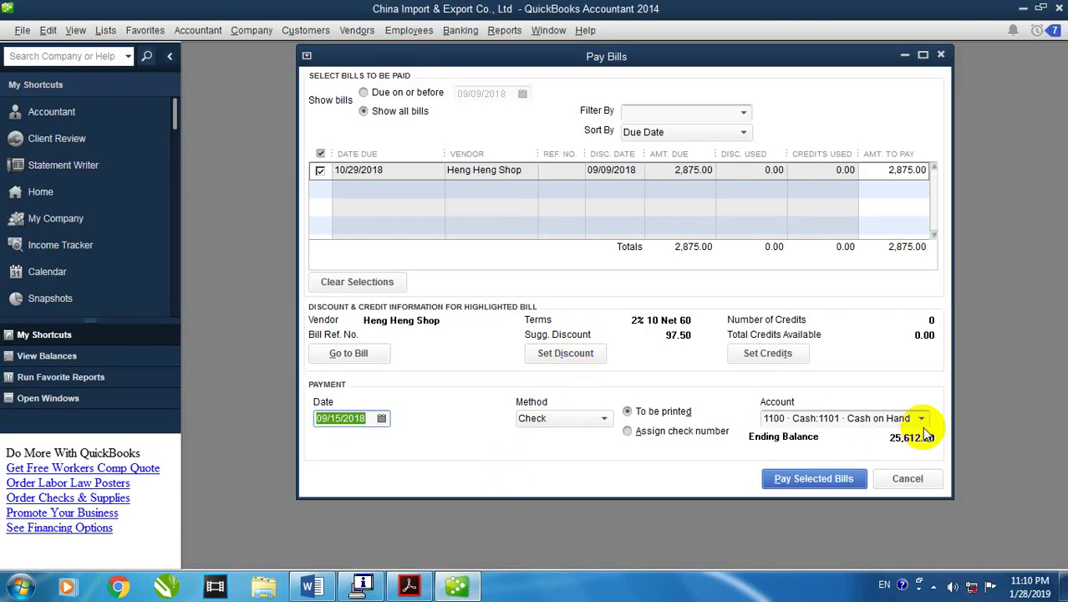
Pay the full remaining Heng Heng Shop amount, accept the date more than 90 days in the past, and close the payment summary
left_click(899, 169)
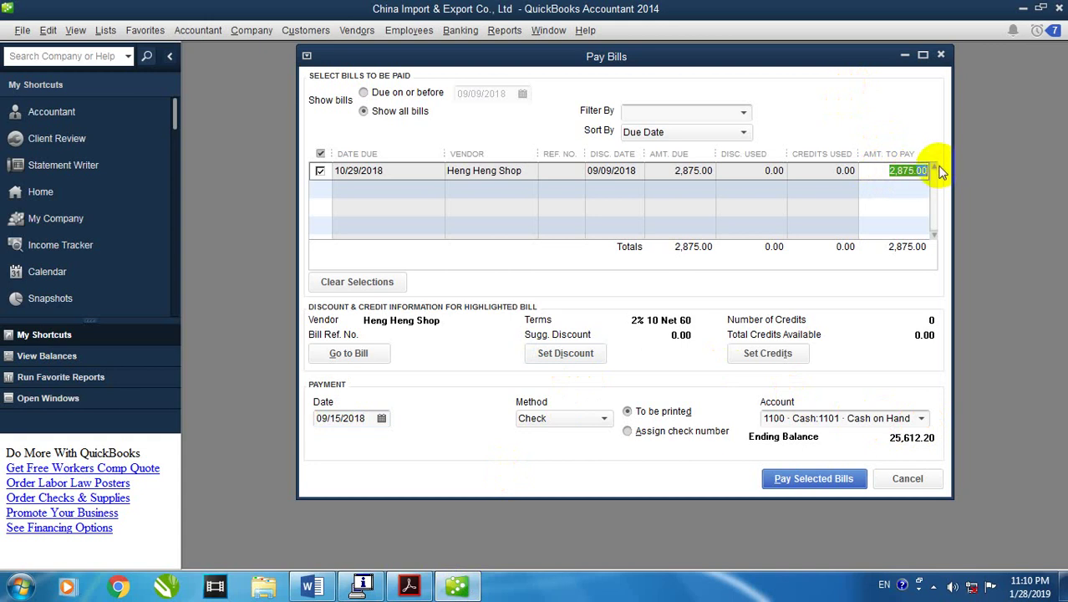
left_click(768, 478)
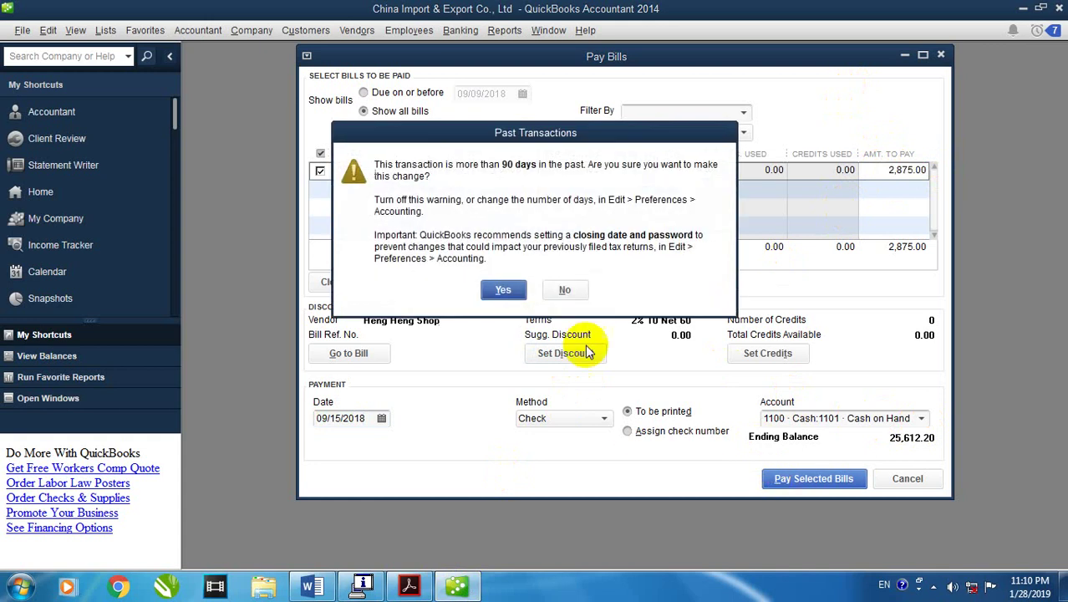
left_click(505, 291)
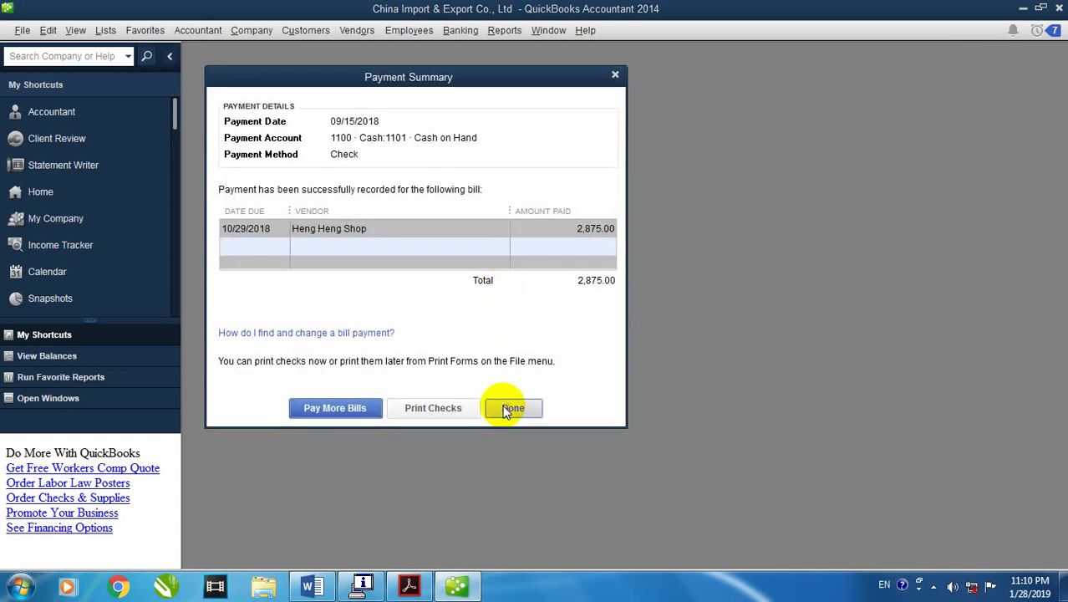
left_click(503, 472)
Read the 20/09 Heng Heng Shop purchase paid by check in the PDF, including its items and prices, and return to QuickBooks
left_click(428, 582)
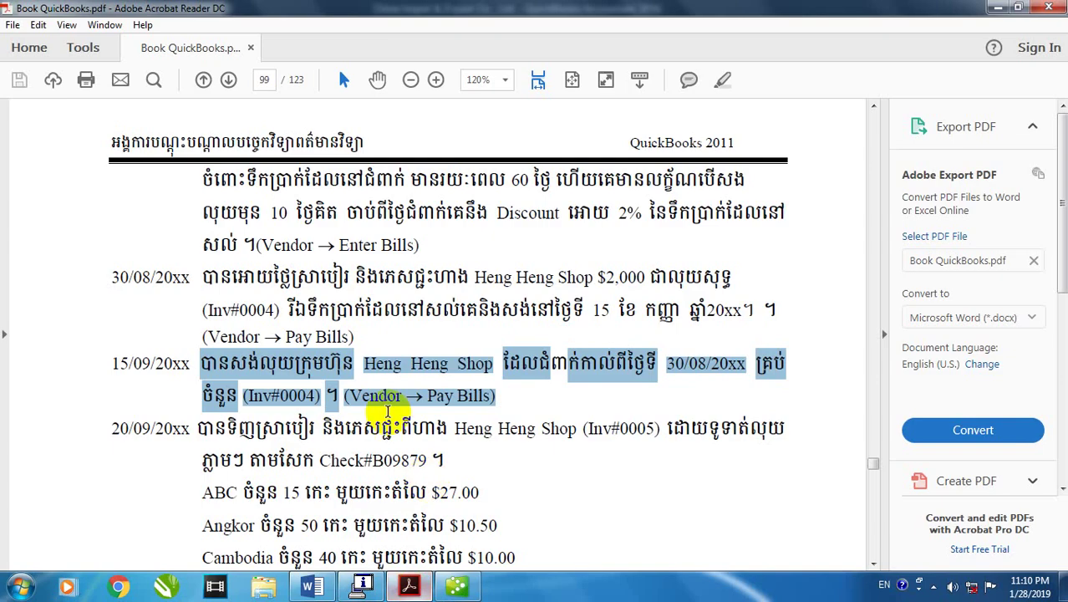
scroll(317, 380, "down", 3)
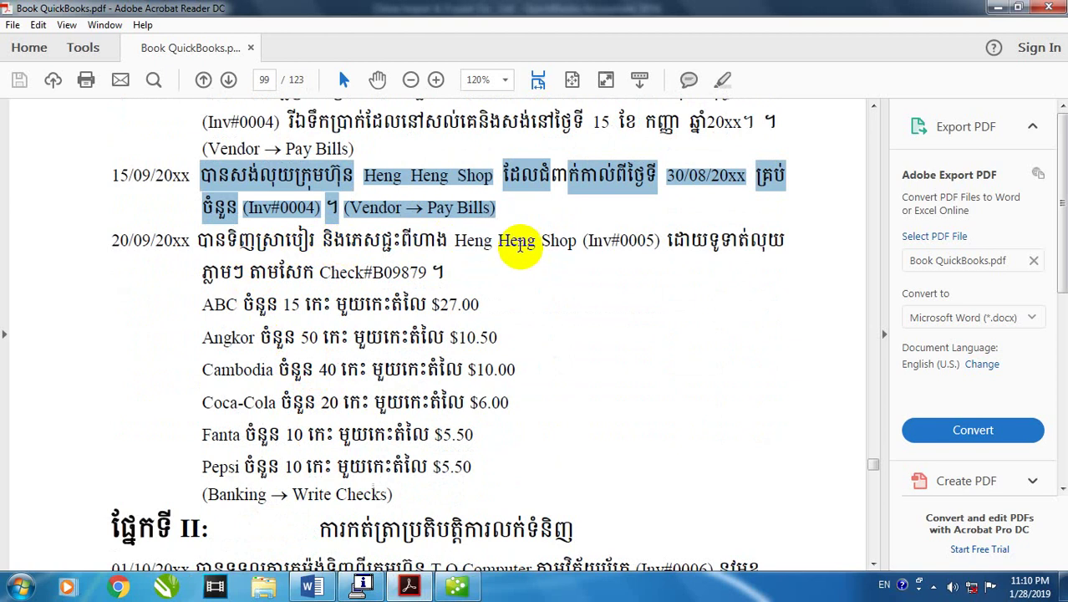
left_click(519, 240)
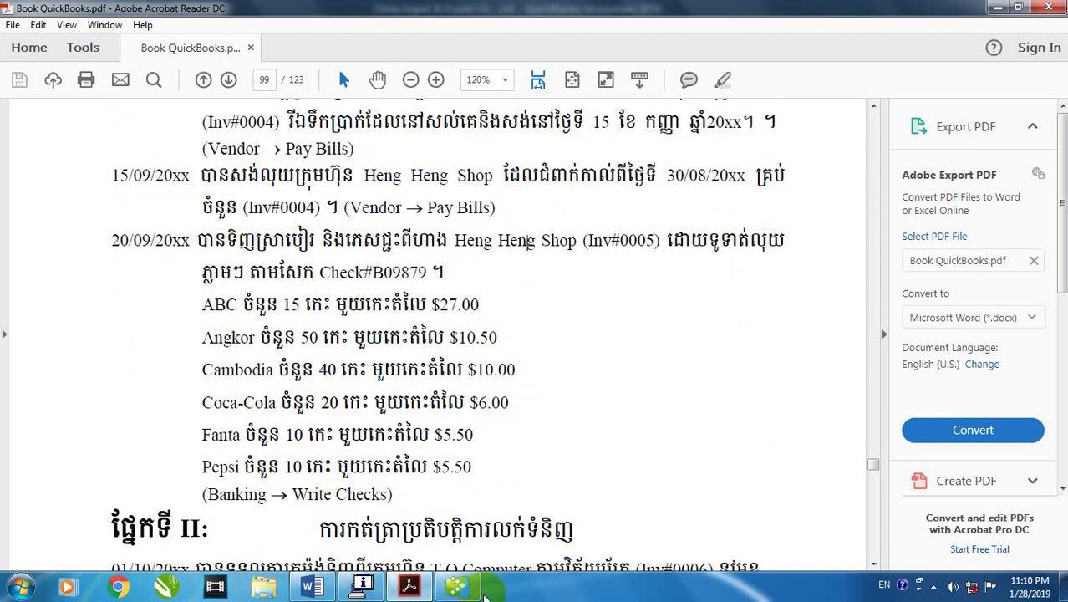
left_click(476, 589)
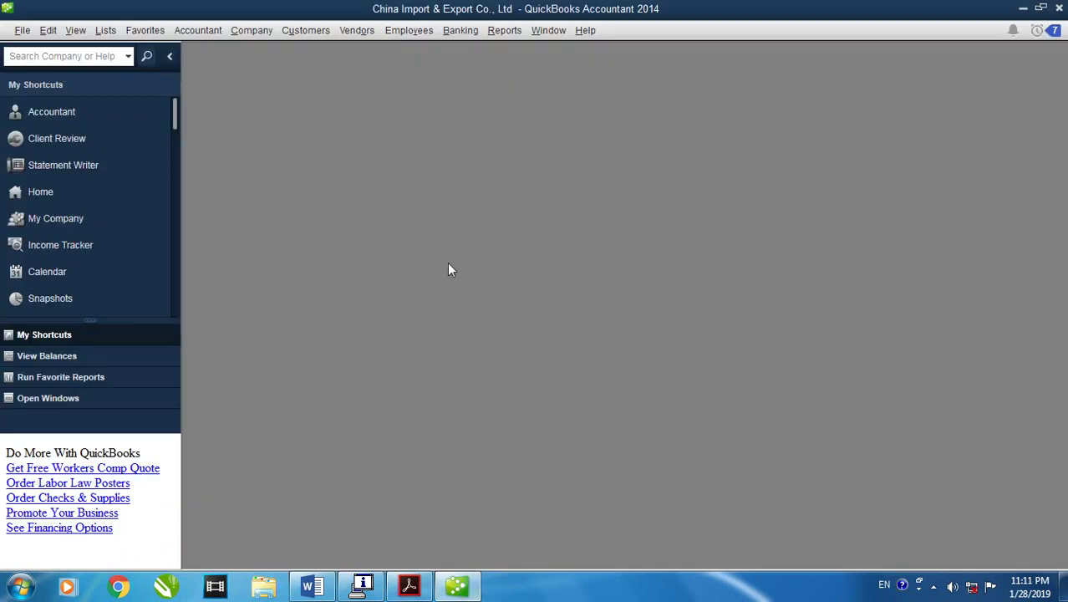
Open Write Checks, check in the PDF how the 20/09 purchase is paid, and set the bank account to 1102 Cash in Bank
left_click(461, 31)
left_click(474, 47)
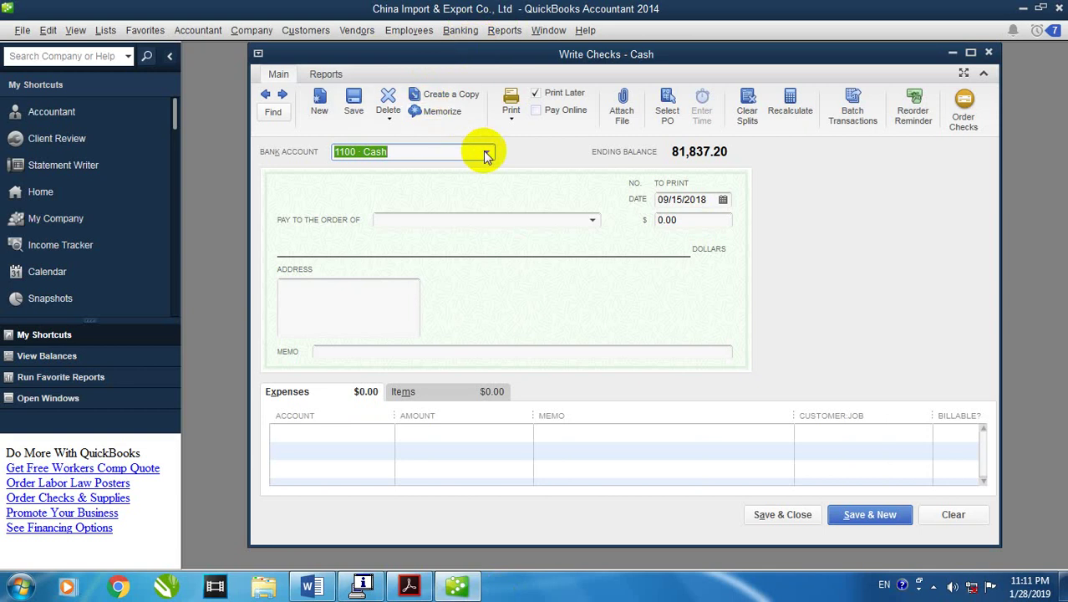
left_click(408, 586)
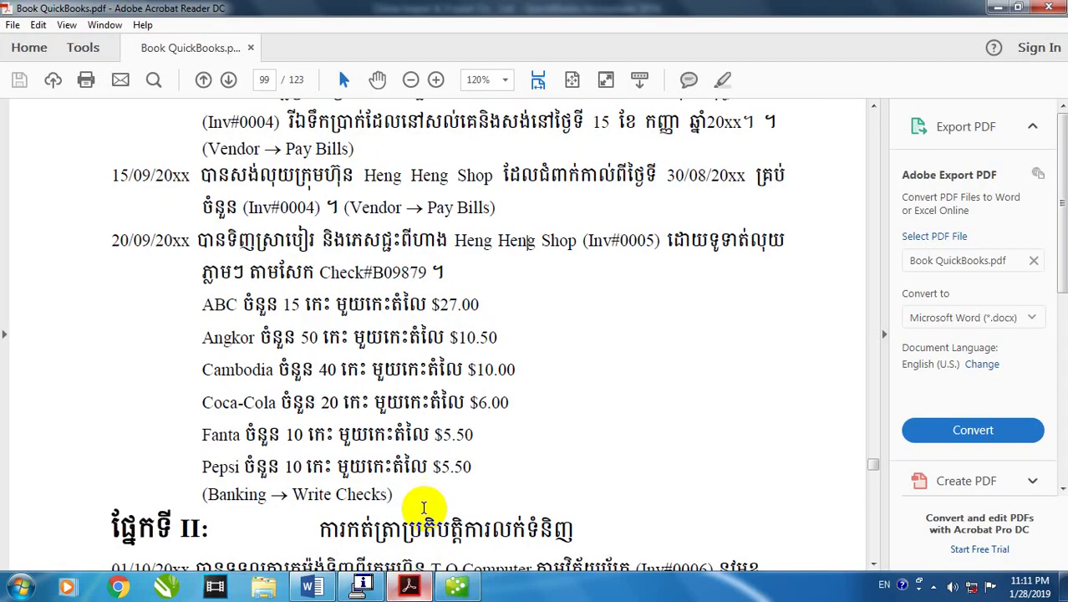
double_click(282, 272)
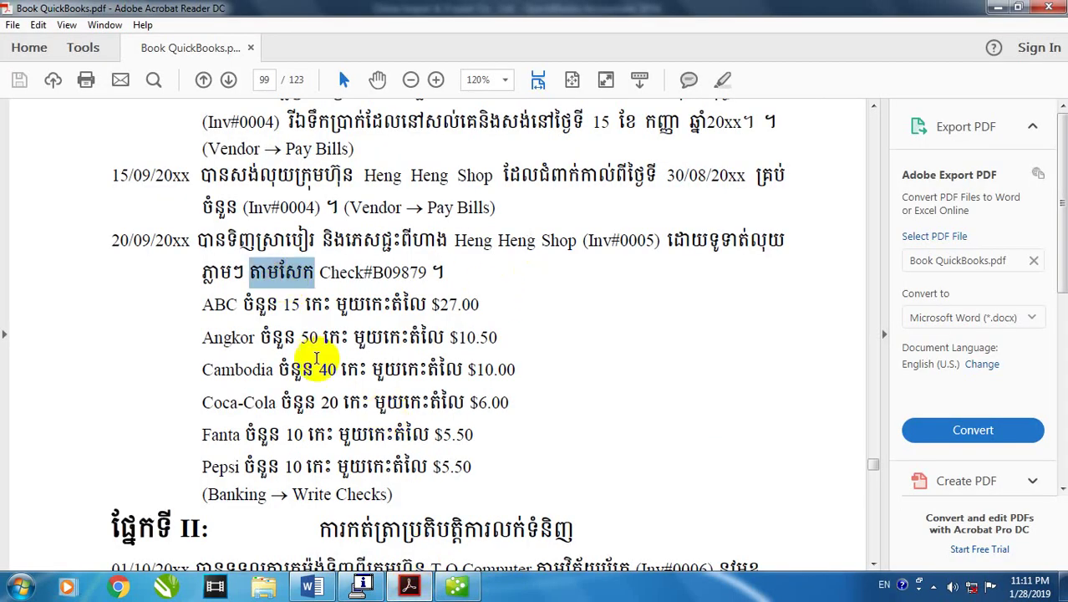
left_click(456, 586)
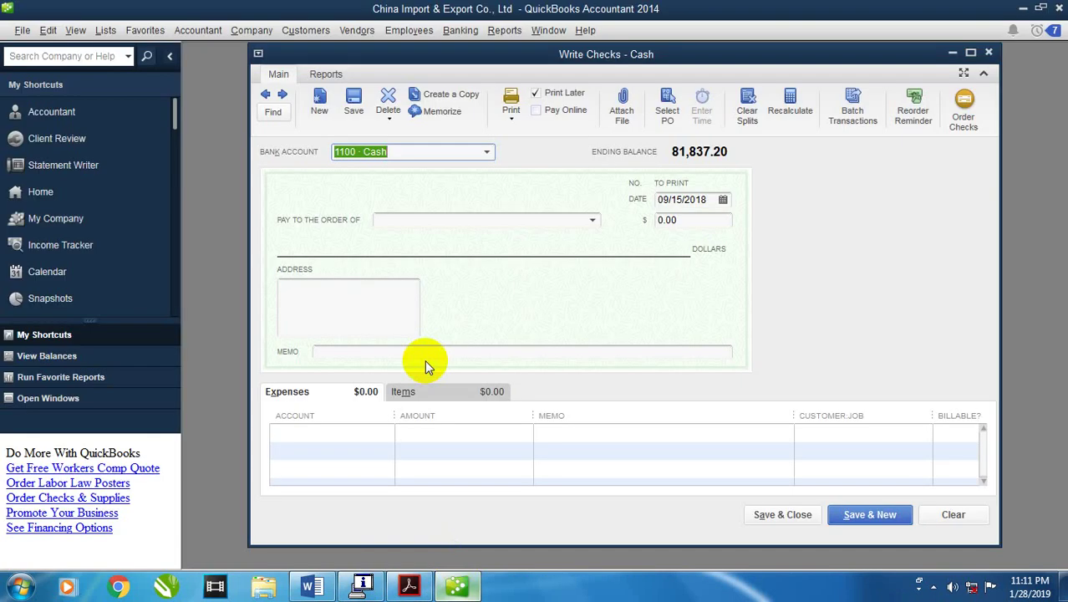
left_click(487, 153)
left_click(436, 241)
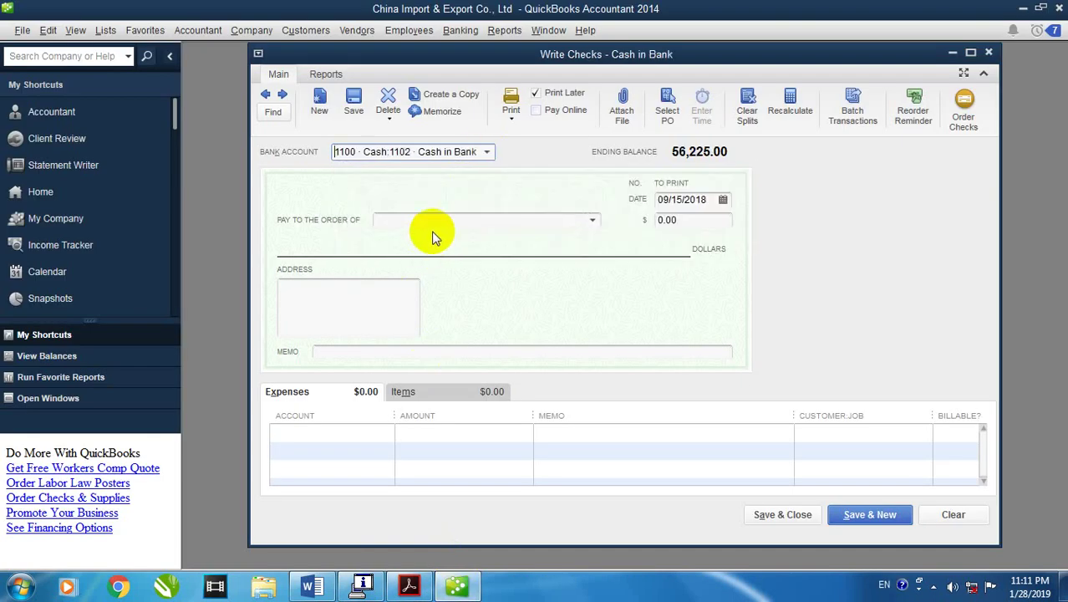
Check the Heng Heng Shop purchase date in the PDF and set the check's date to 09/20/2018
left_click(725, 201)
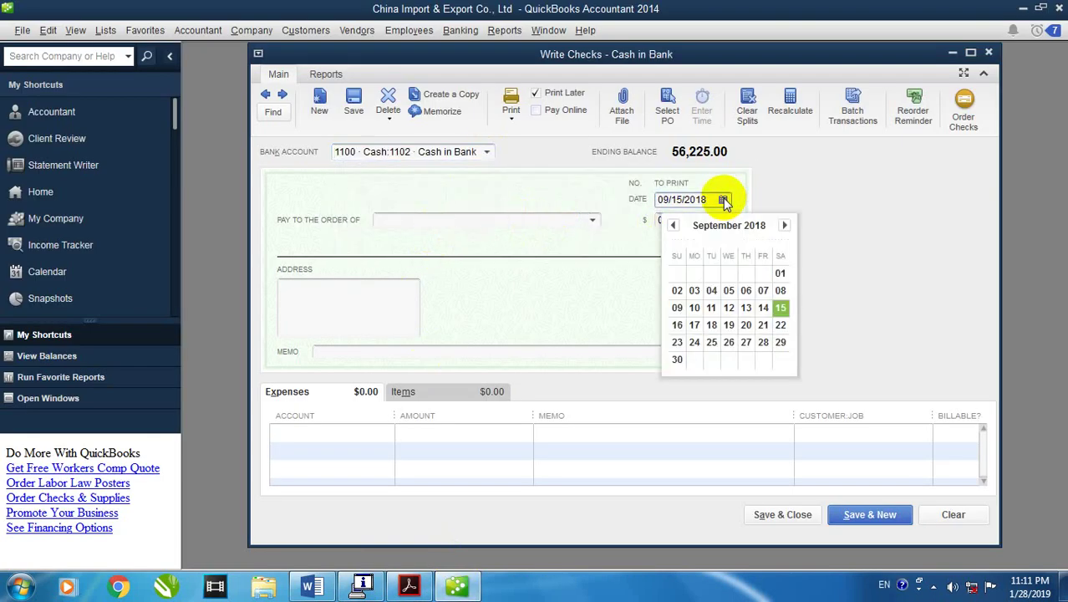
left_click(780, 343)
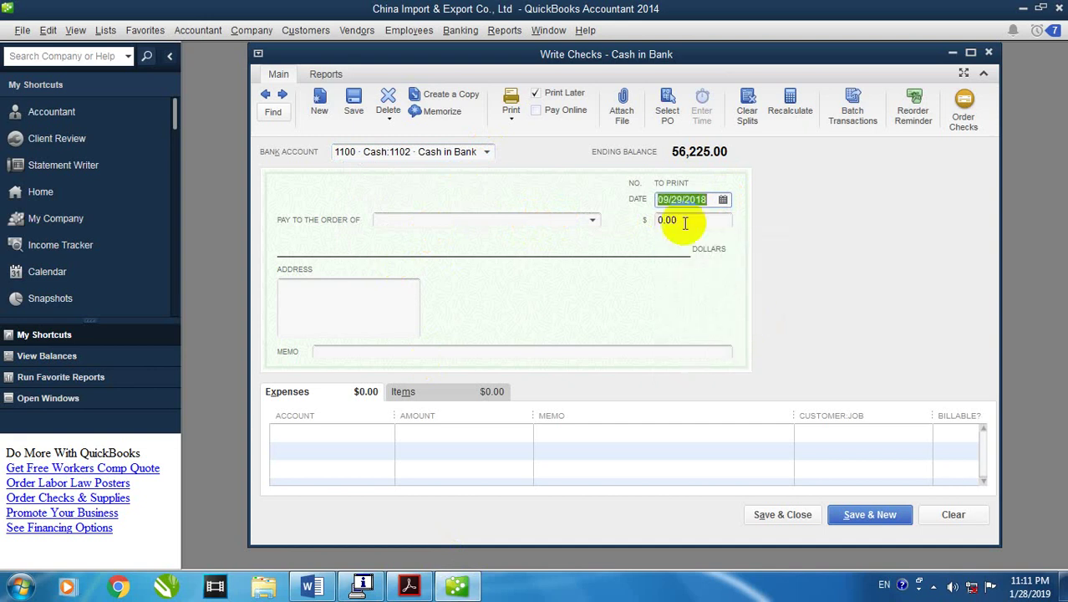
left_click(409, 586)
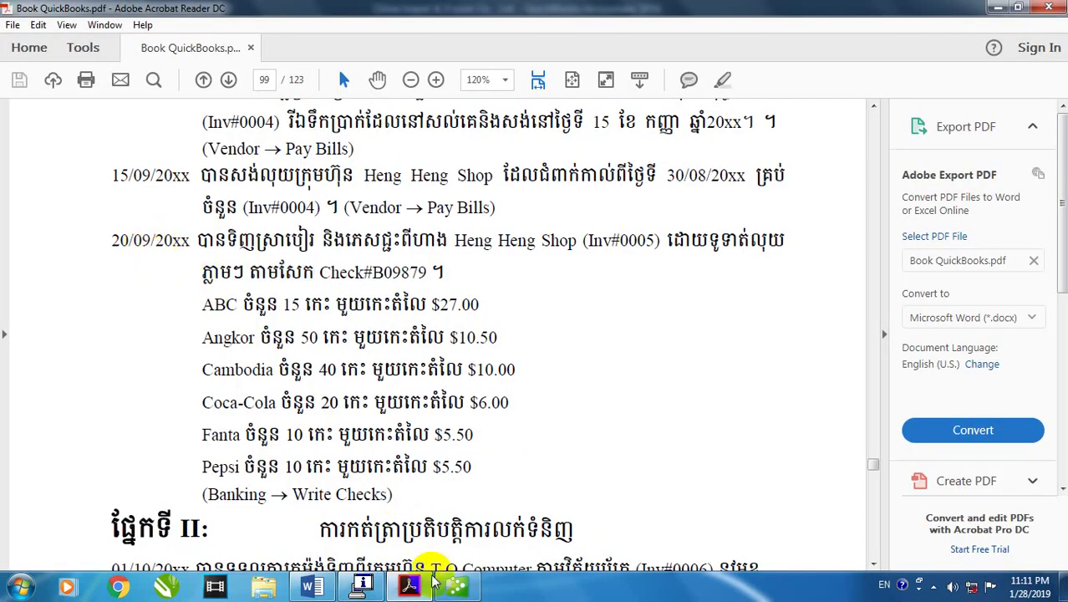
left_click(457, 586)
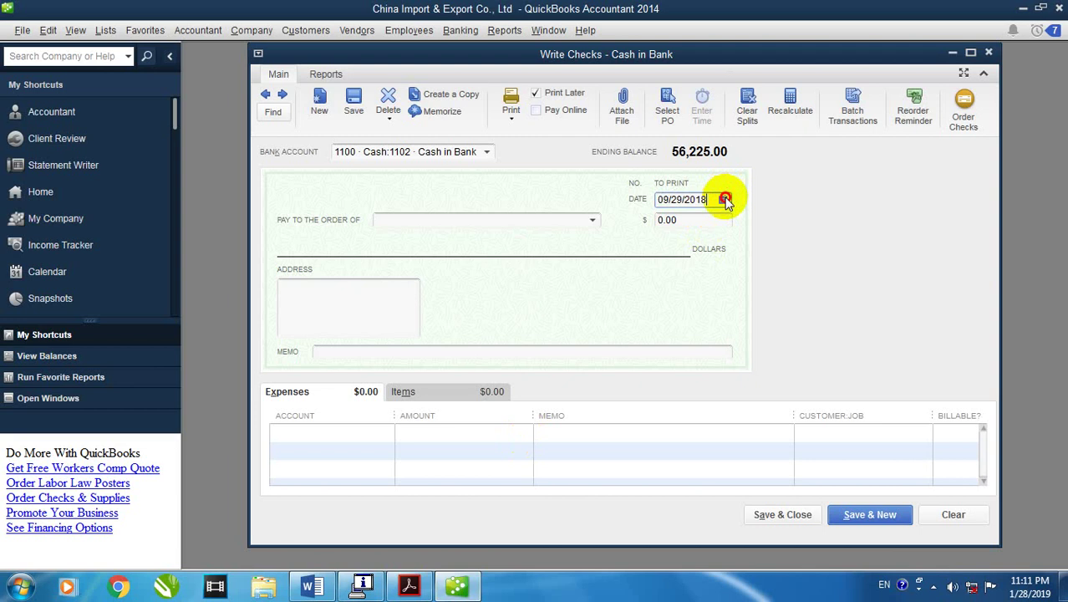
left_click(725, 200)
left_click(746, 326)
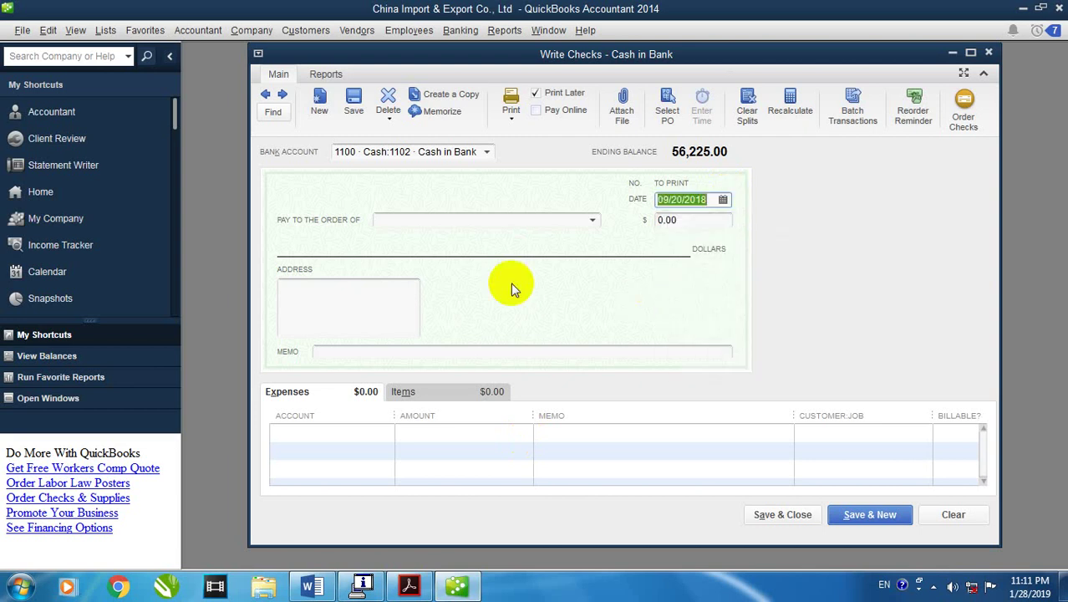
Make the check payable to Heng Heng Shop and show its item lines in a maximized Write Checks window
left_click(593, 221)
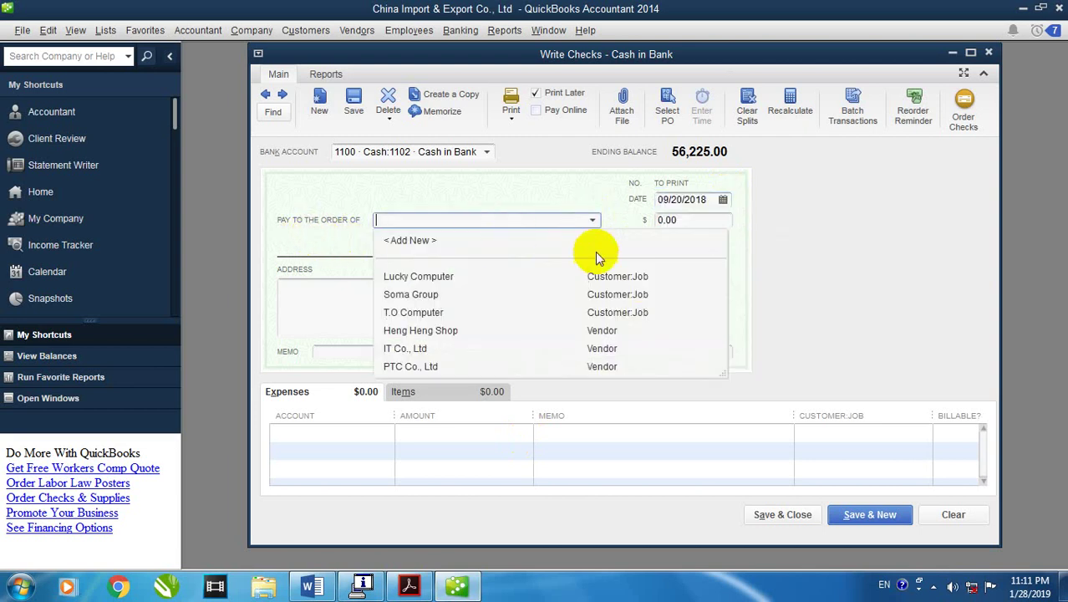
left_click(426, 331)
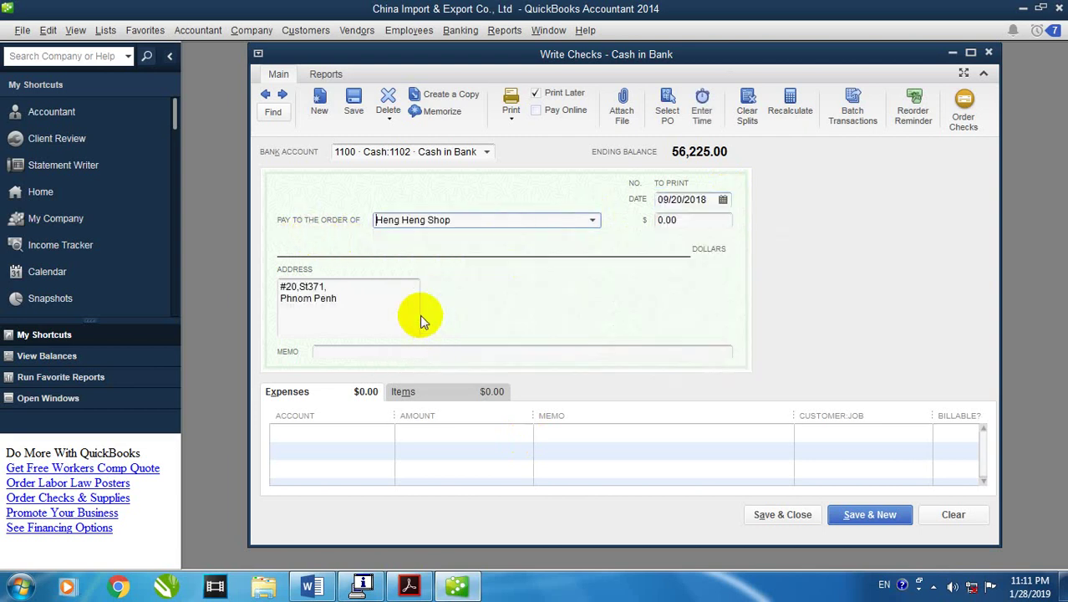
left_click(459, 151)
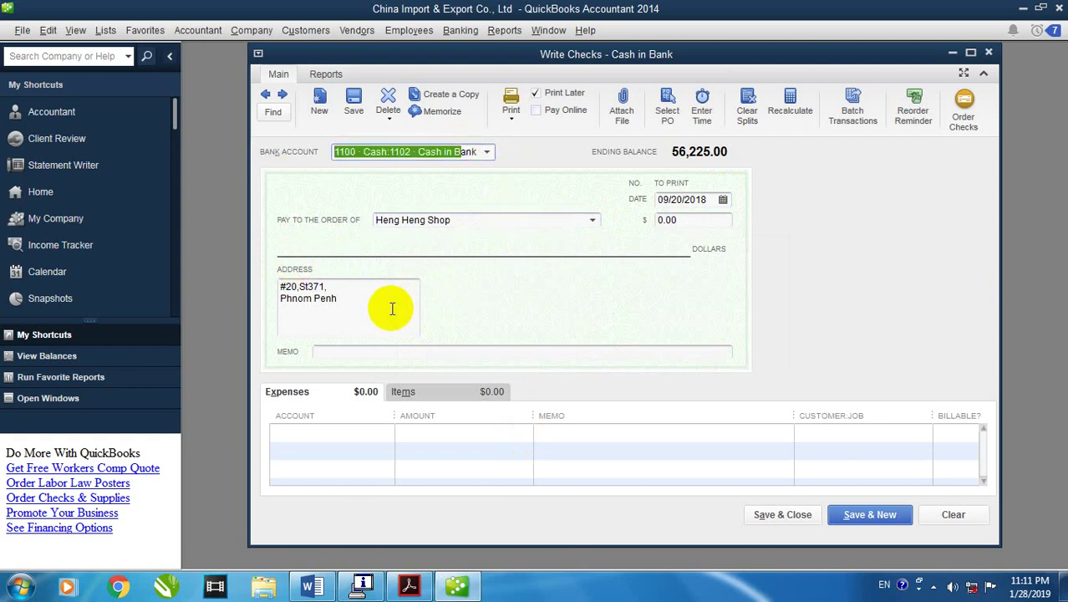
left_click(362, 333)
left_click(423, 391)
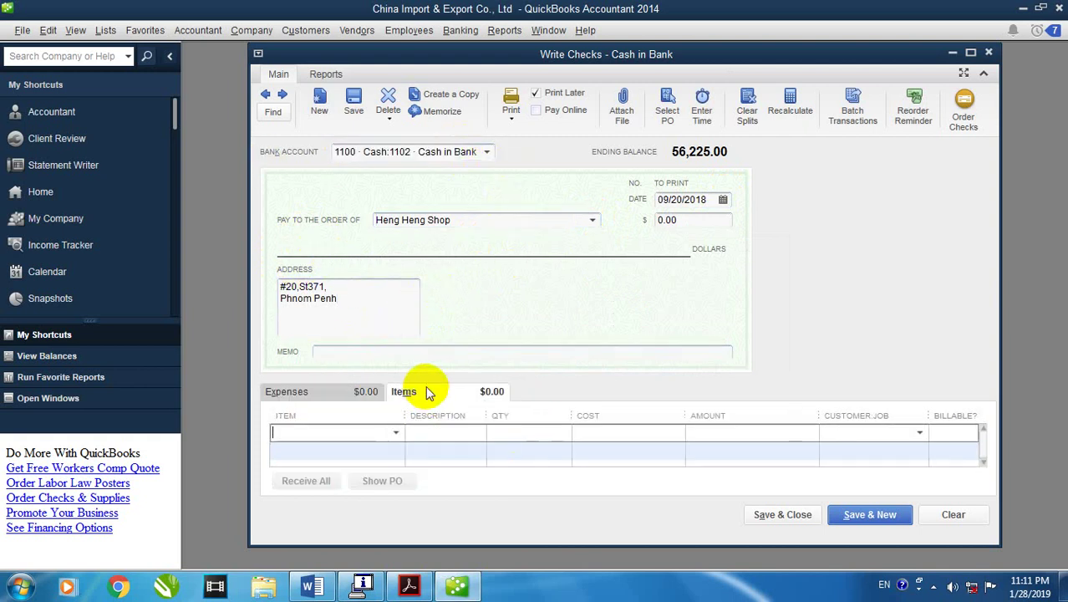
left_click(970, 53)
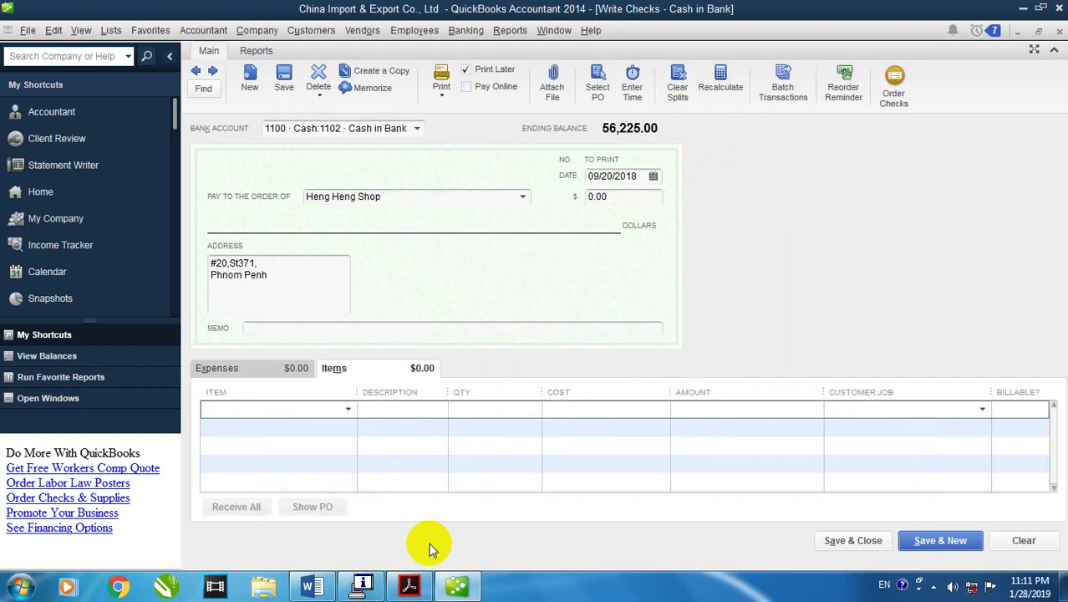
Look up the first purchased item in the PDF and add Product:Beer:ABC to the check with quantity 15
left_click(409, 585)
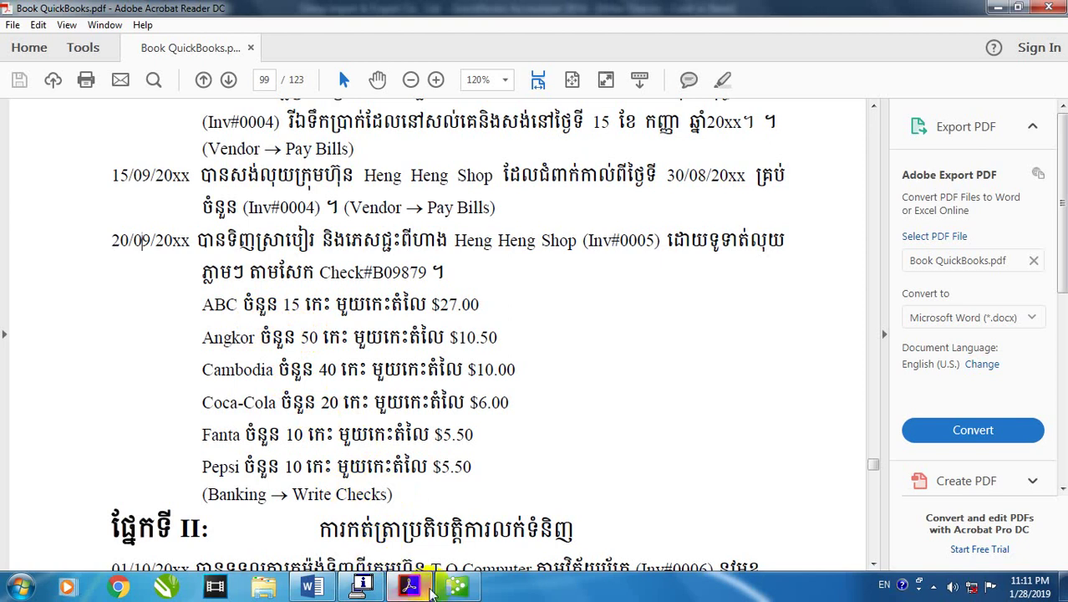
left_click(457, 586)
type("abc")
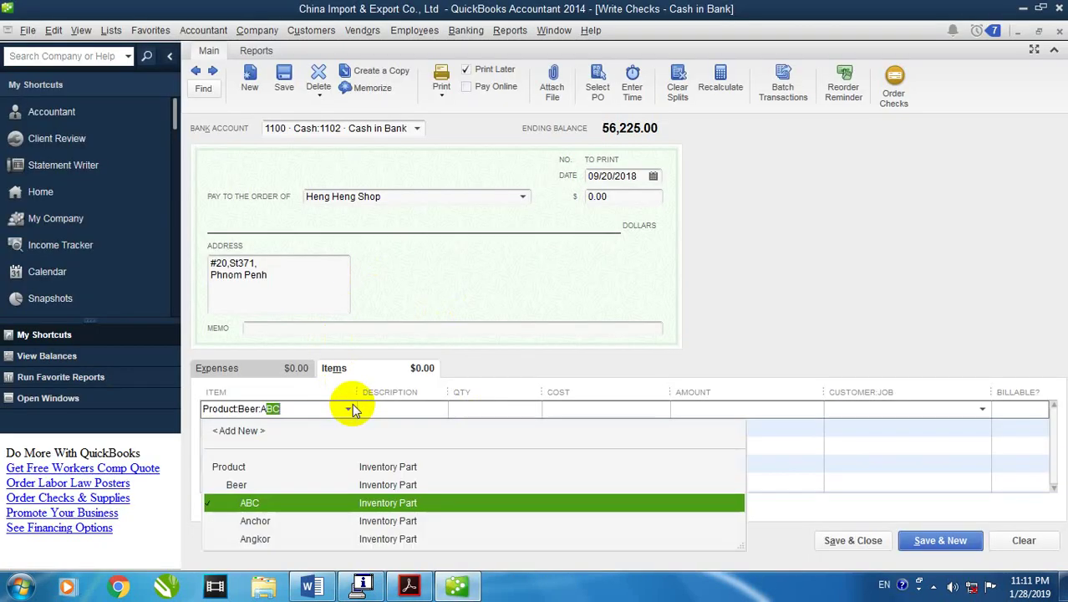
key("Tab")
key("Tab")
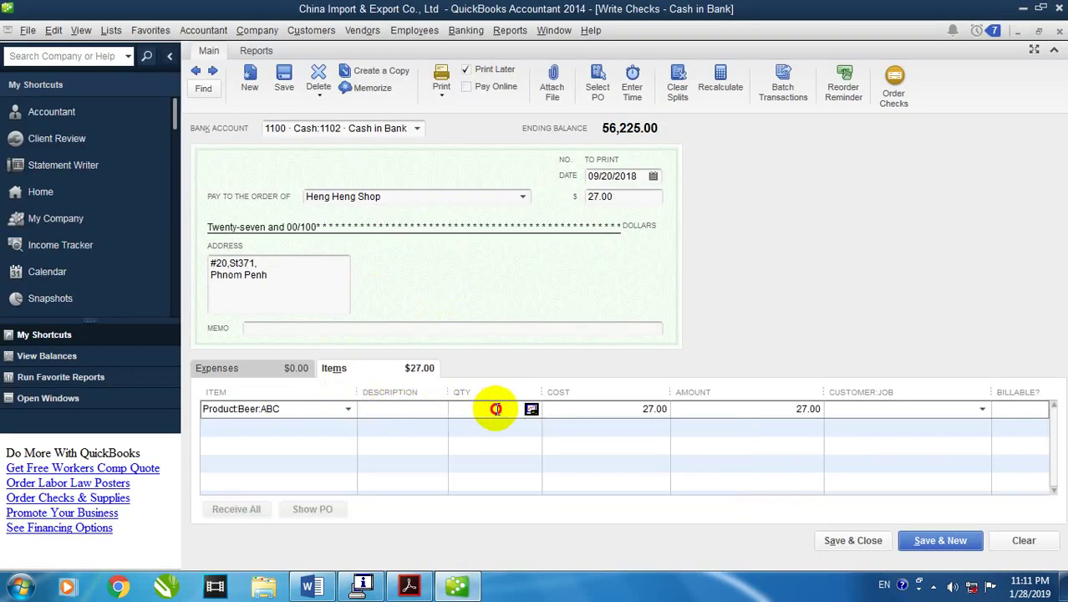
left_click(458, 586)
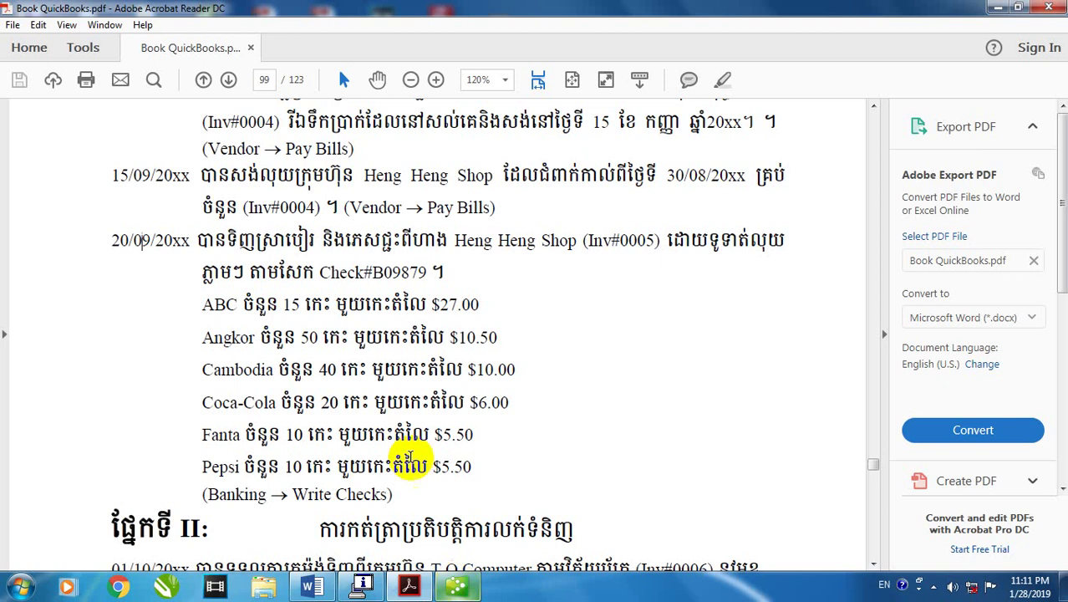
left_click(290, 305)
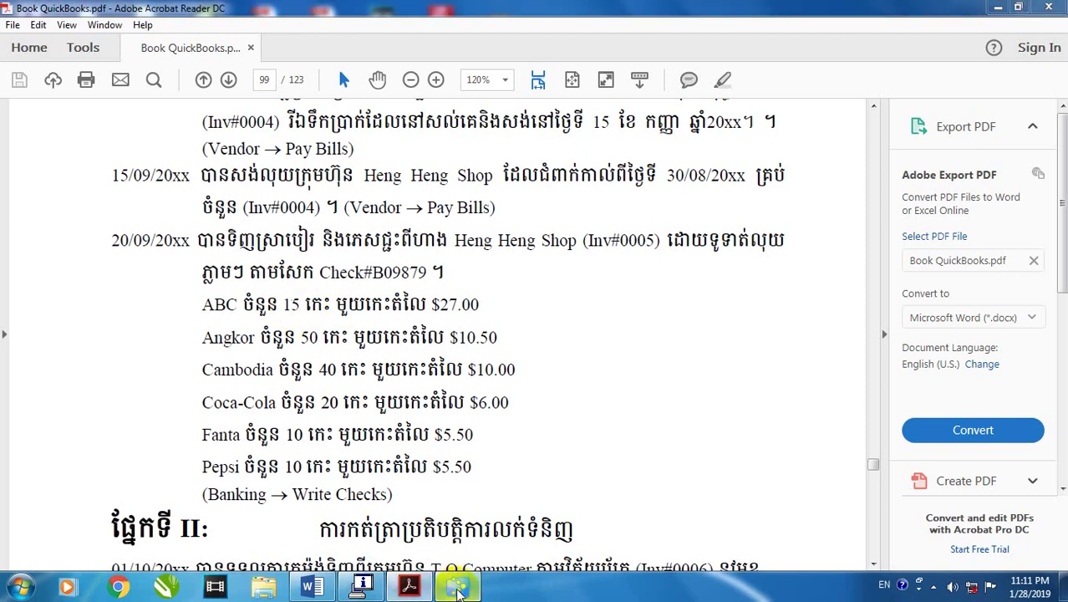
left_click(457, 586)
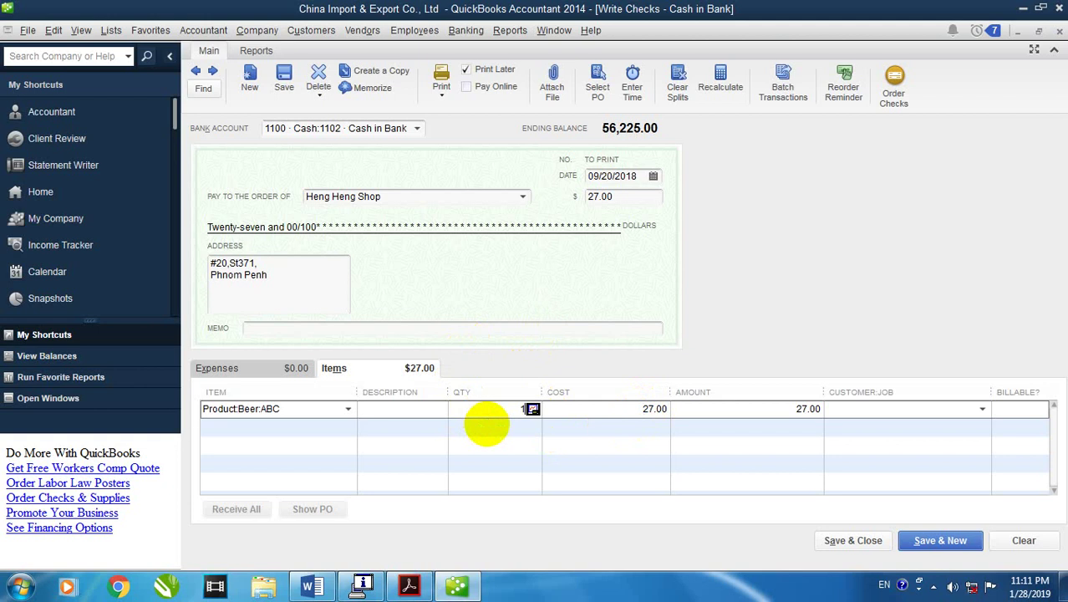
type("5")
left_click(352, 434)
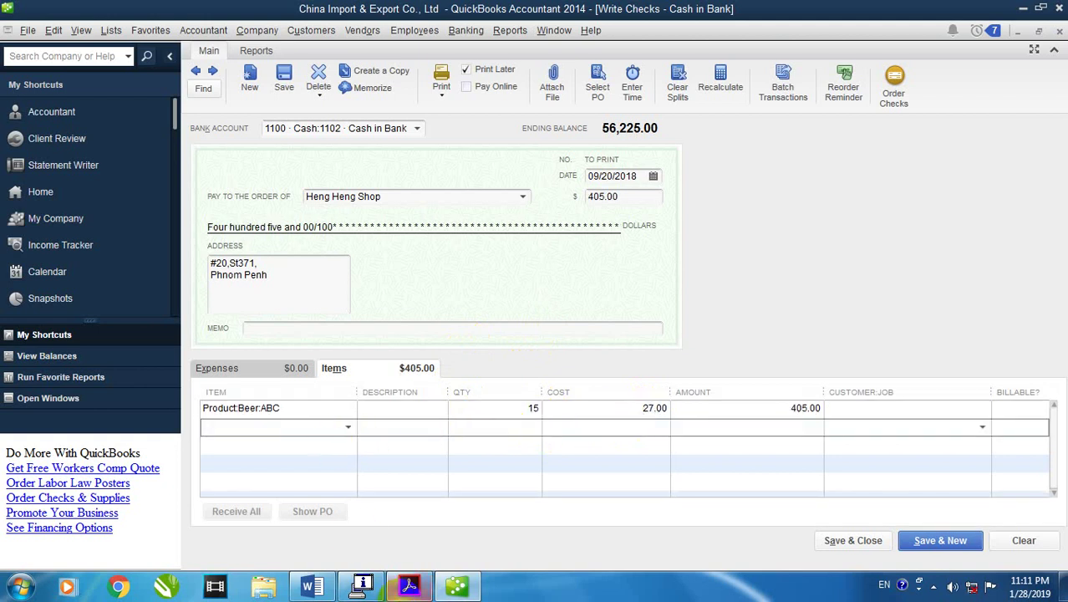
Look up the second purchased item in the PDF and add Product:Beer:Angkor to the check with quantity 50
left_click(409, 586)
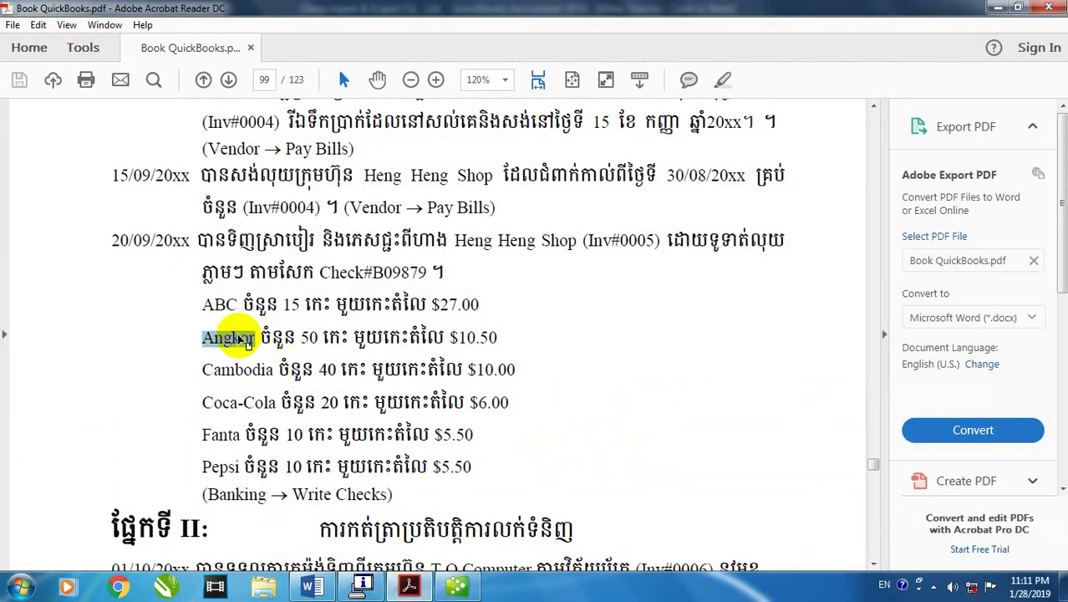
left_click(456, 587)
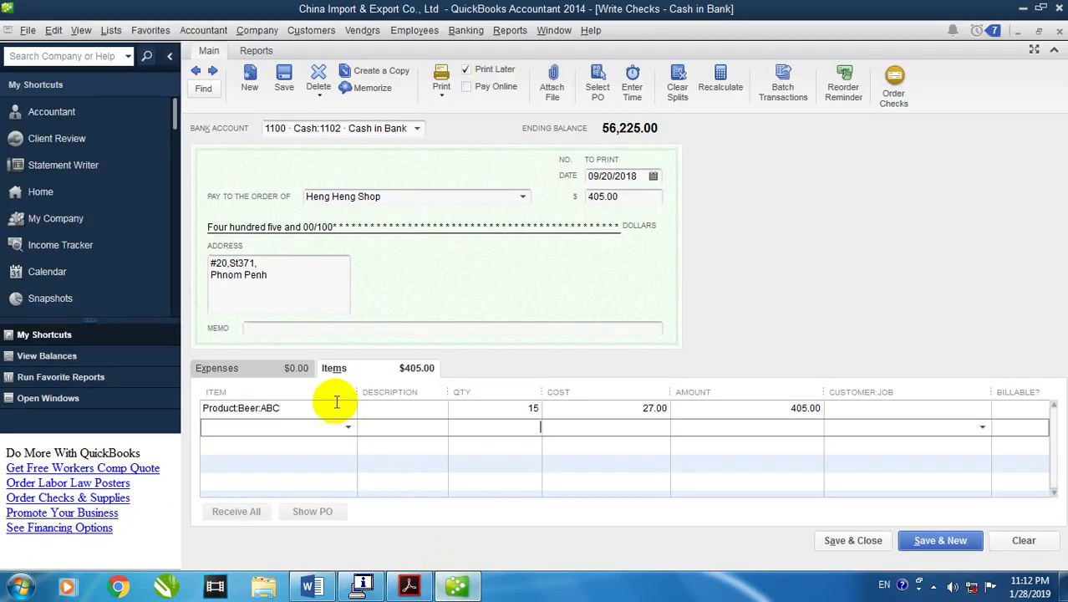
left_click(288, 426)
type("A")
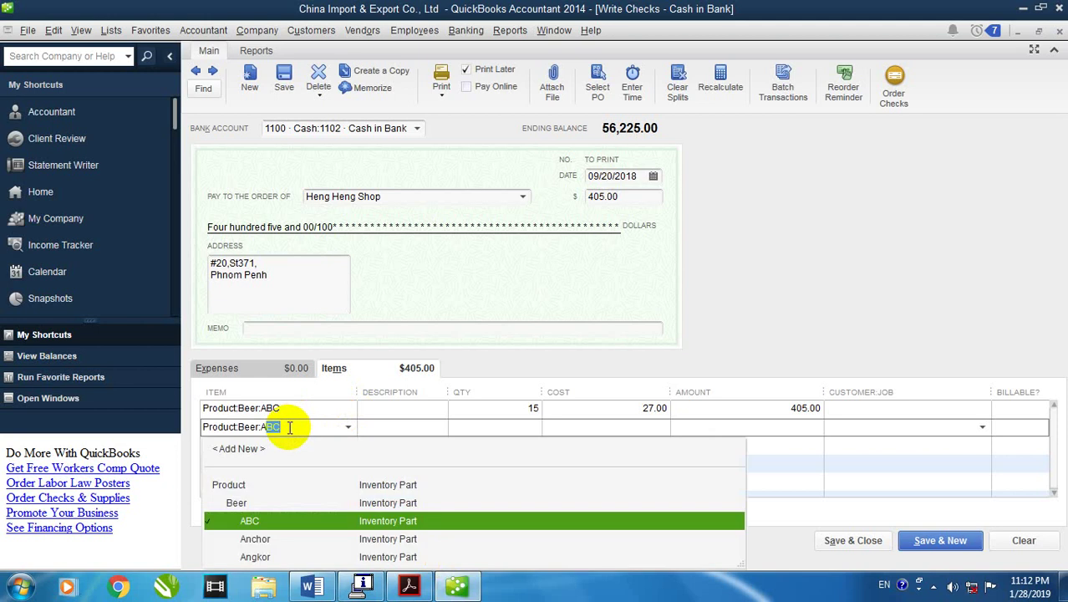
type("ngkor")
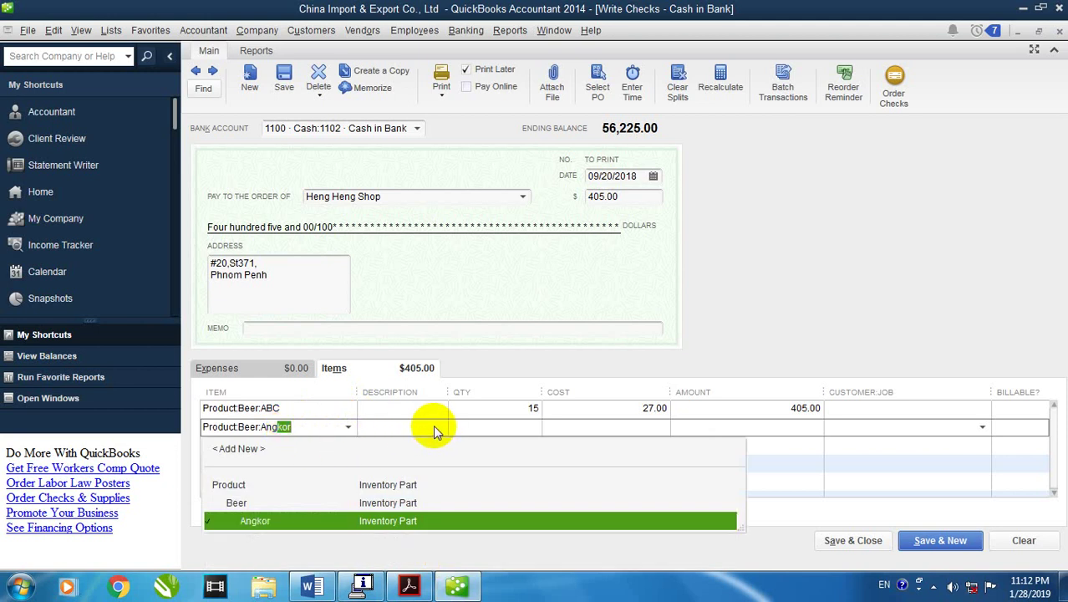
left_click(530, 428)
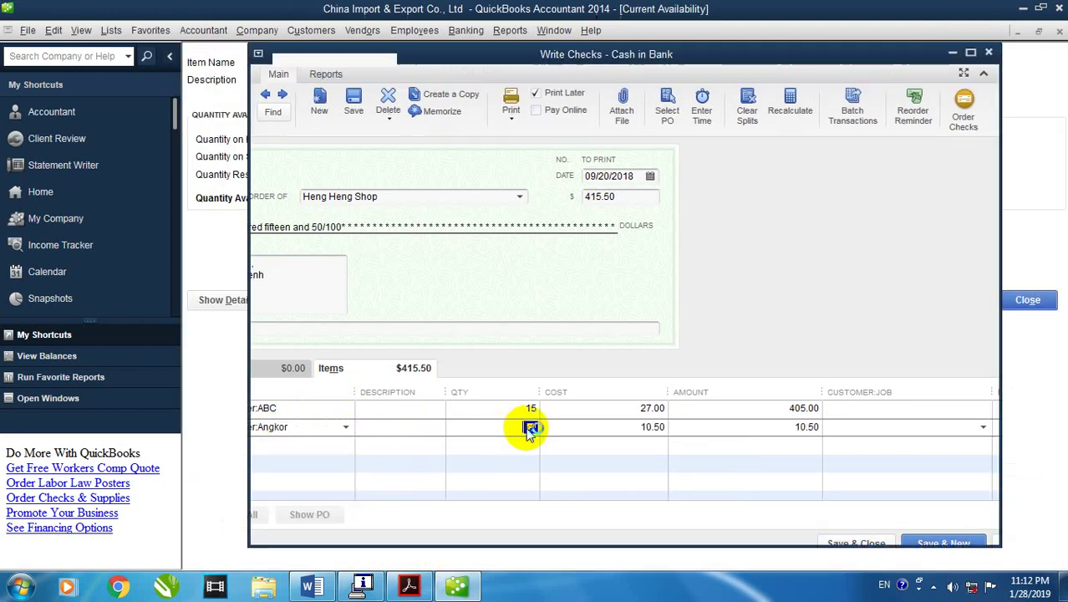
type("50Product:Beer:Angkor")
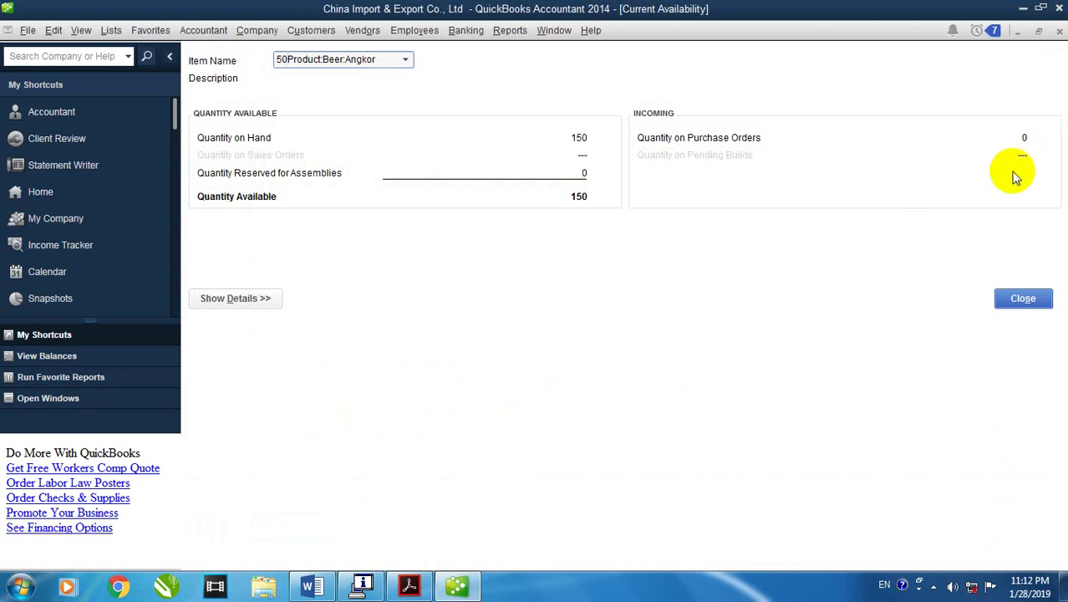
left_click(1059, 32)
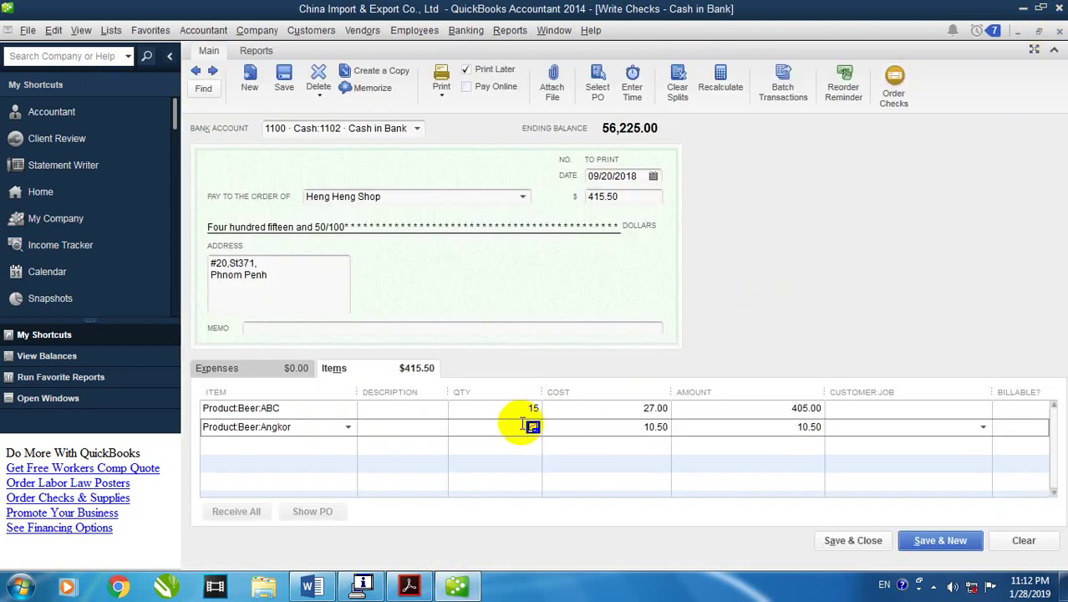
type("50")
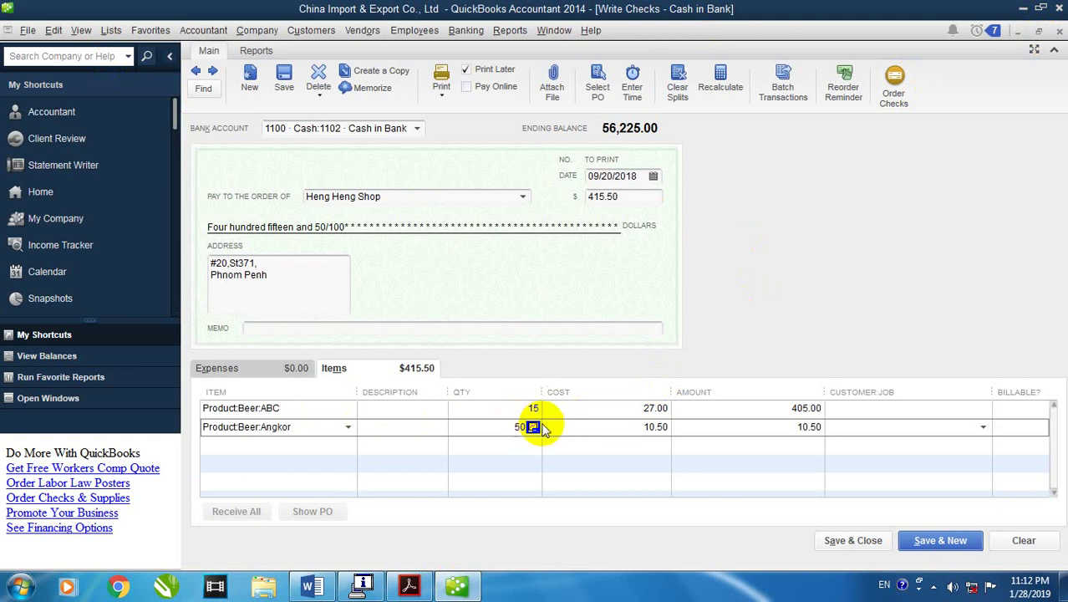
left_click(627, 428)
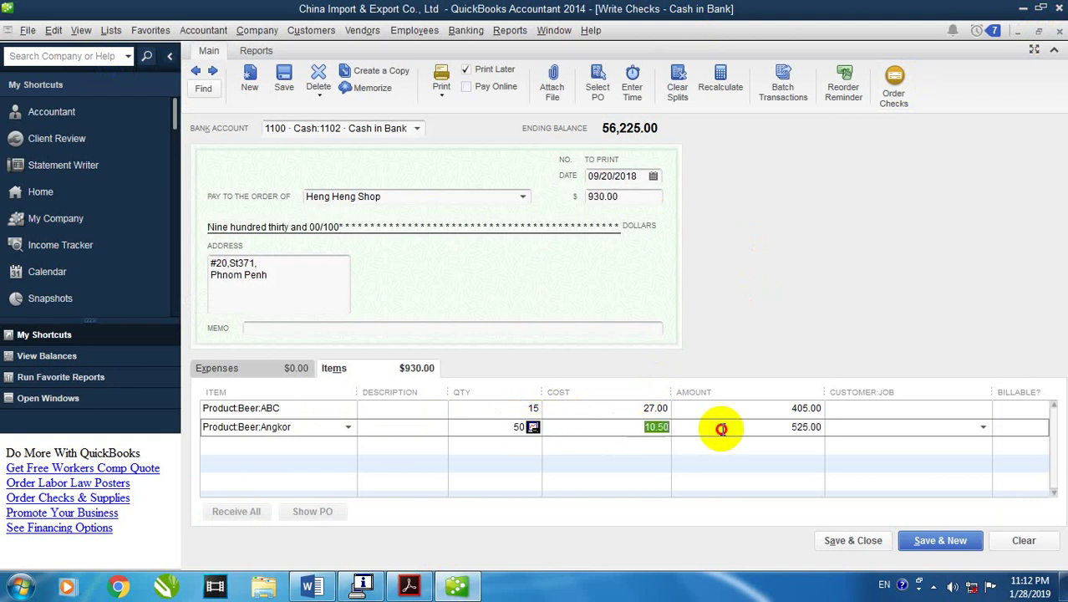
Look up the third purchased item in the PDF and add Product:Beer:Cambodia to the check with quantity 40
left_click(409, 586)
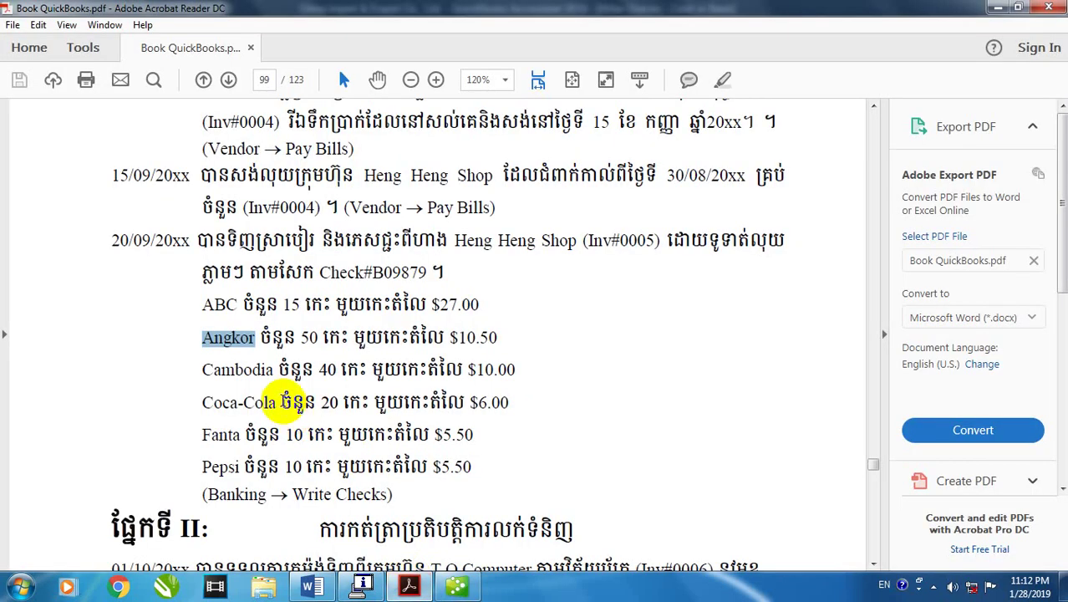
left_click(268, 380)
double_click(266, 373)
left_click(456, 586)
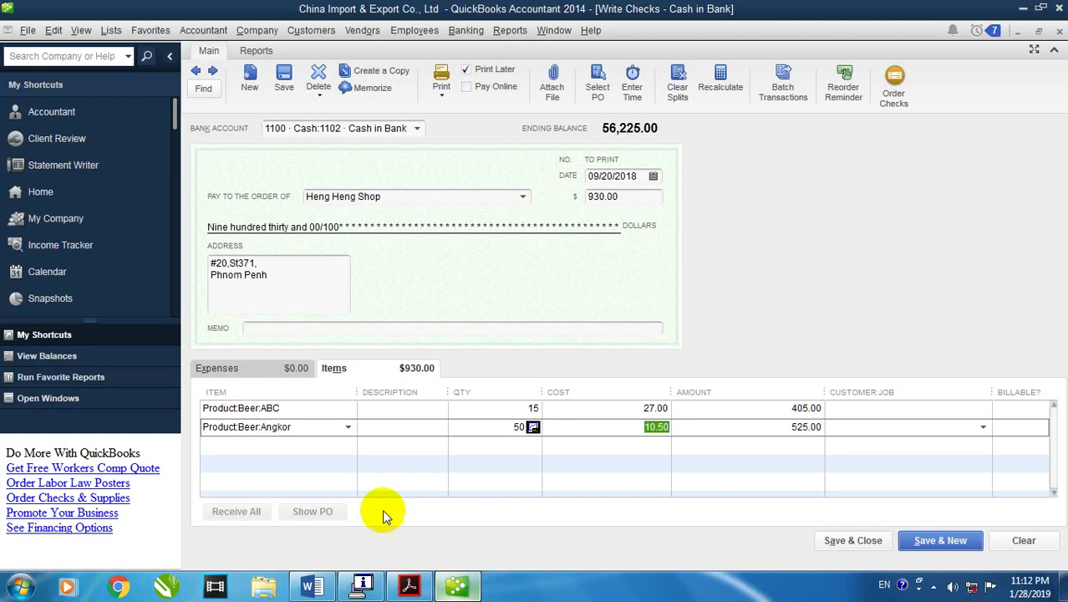
left_click(306, 443)
type("ca")
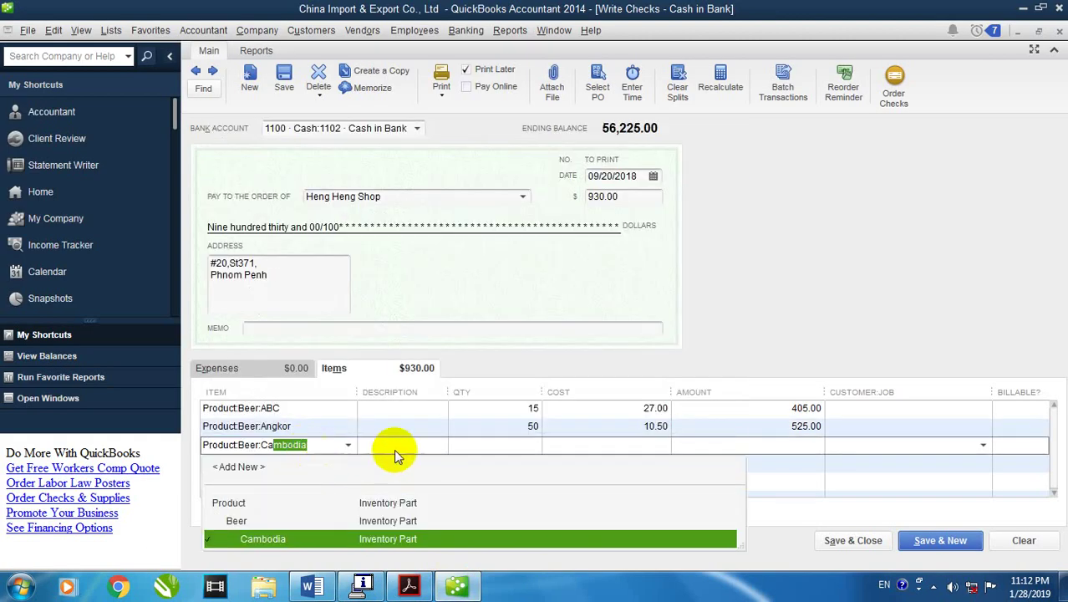
left_click(536, 449)
type("4")
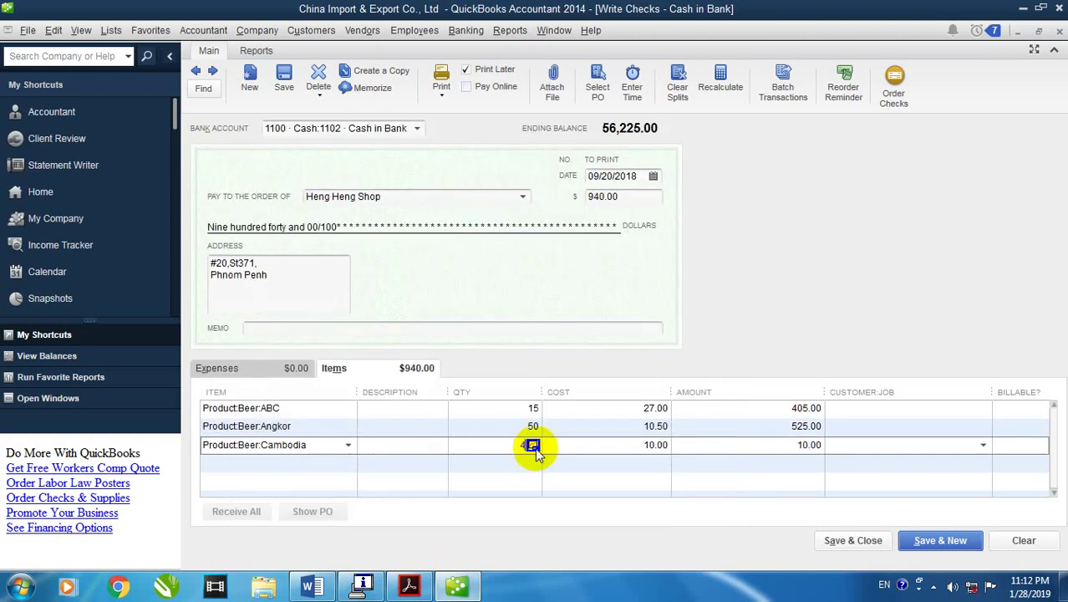
type("0")
left_click(305, 466)
Look up the fourth purchased item in the PDF and add Product:Beverage:Coca-Cola to the check with quantity 20
left_click(409, 586)
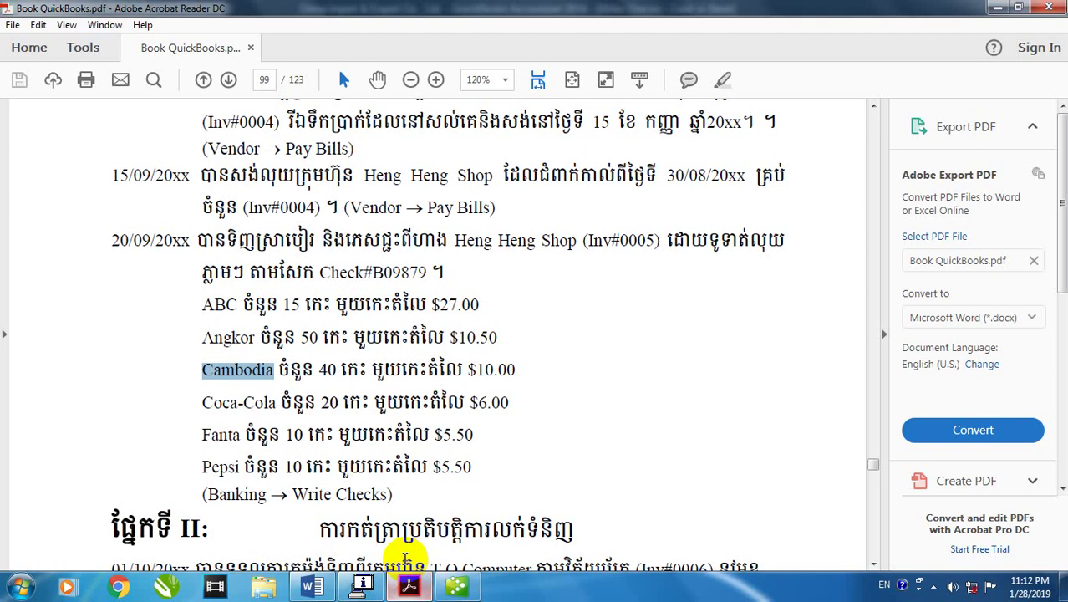
left_click(242, 409)
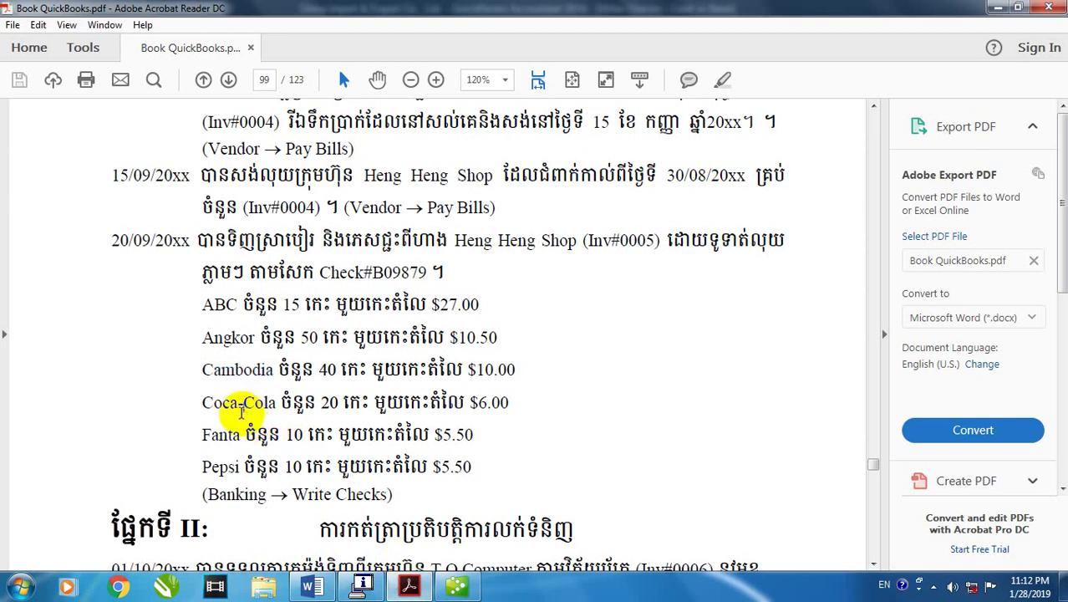
left_click(456, 586)
type("C")
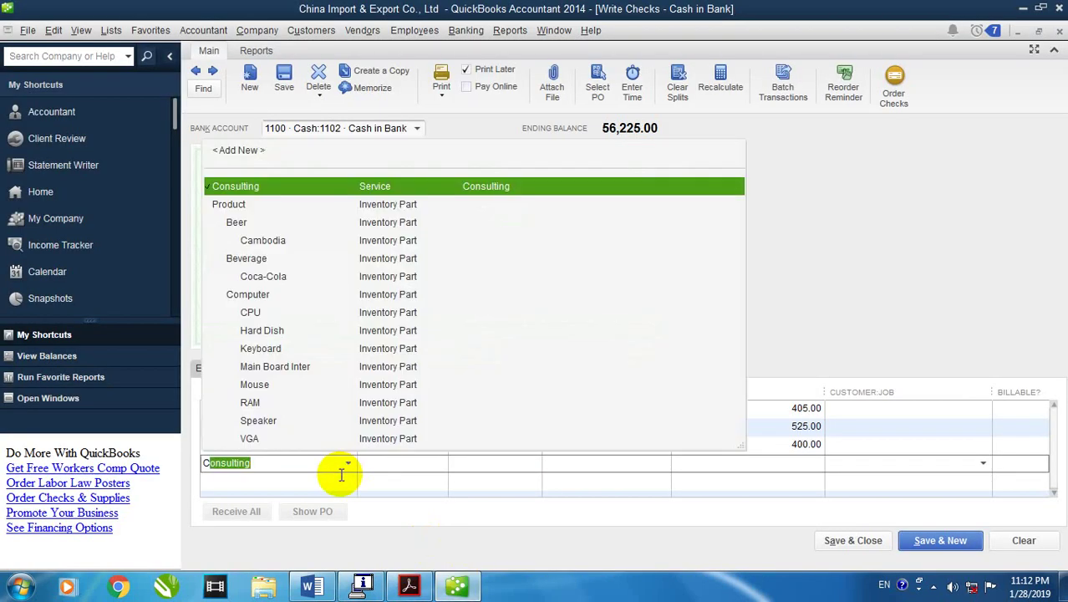
type("oduct:Beverage:Co")
type("ct:Beverage:Coca-Cola")
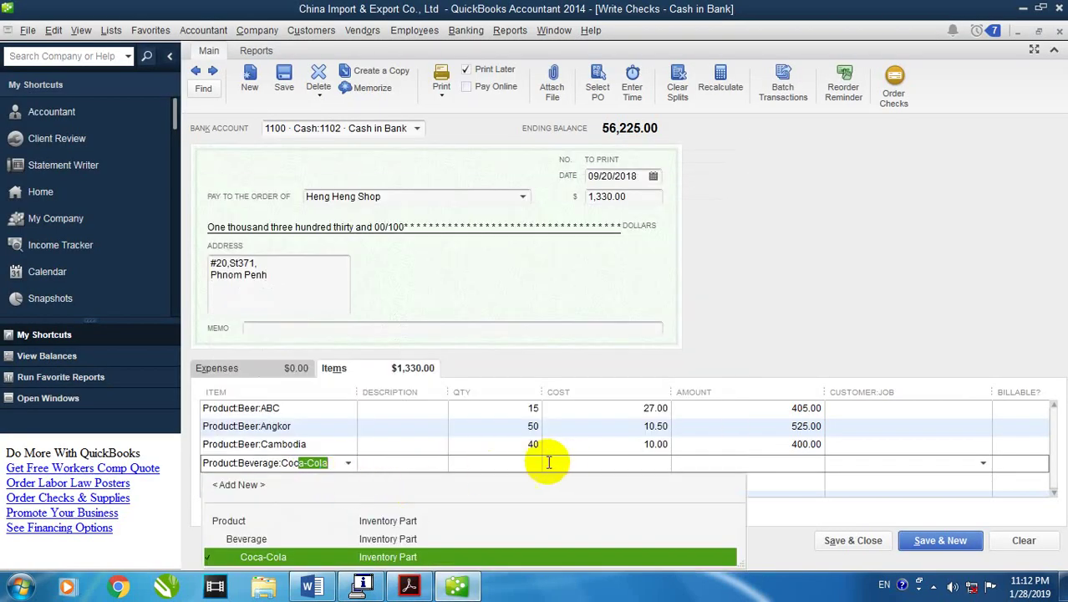
left_click(533, 464)
type("2")
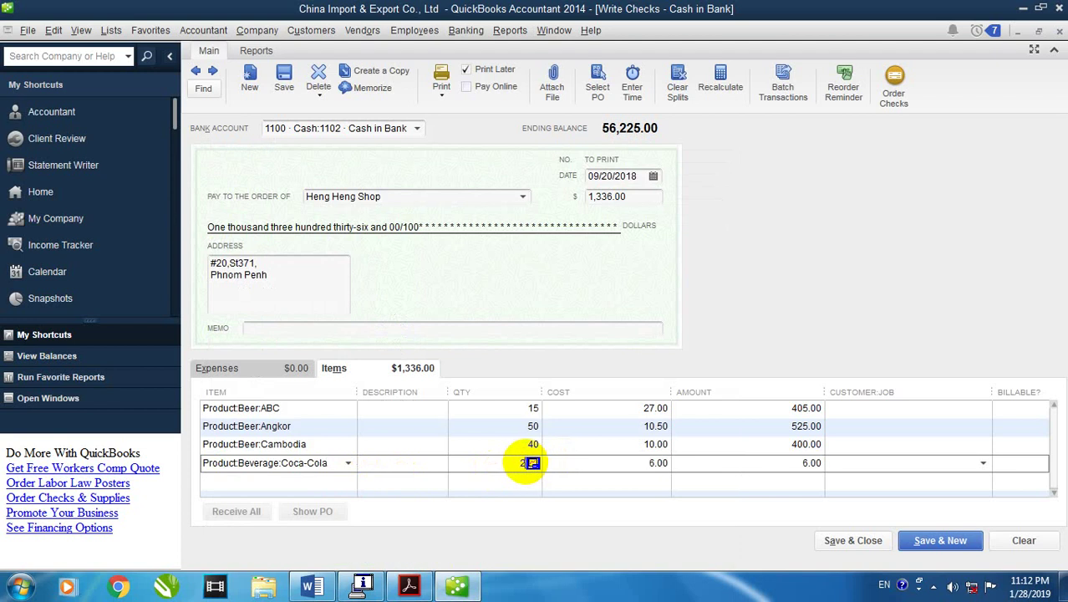
type("0")
Look up the remaining purchased items in the PDF and add Product:Beverage:Fanta to the check with quantity 10
left_click(333, 488)
left_click(408, 585)
scroll(426, 498, "down", 1)
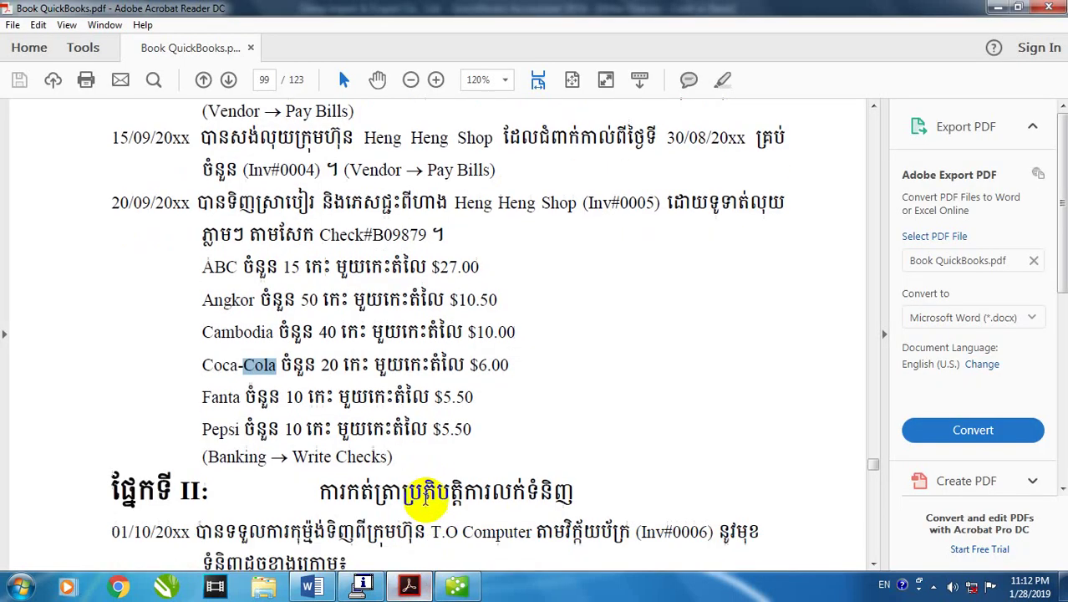
scroll(426, 497, "down", 1)
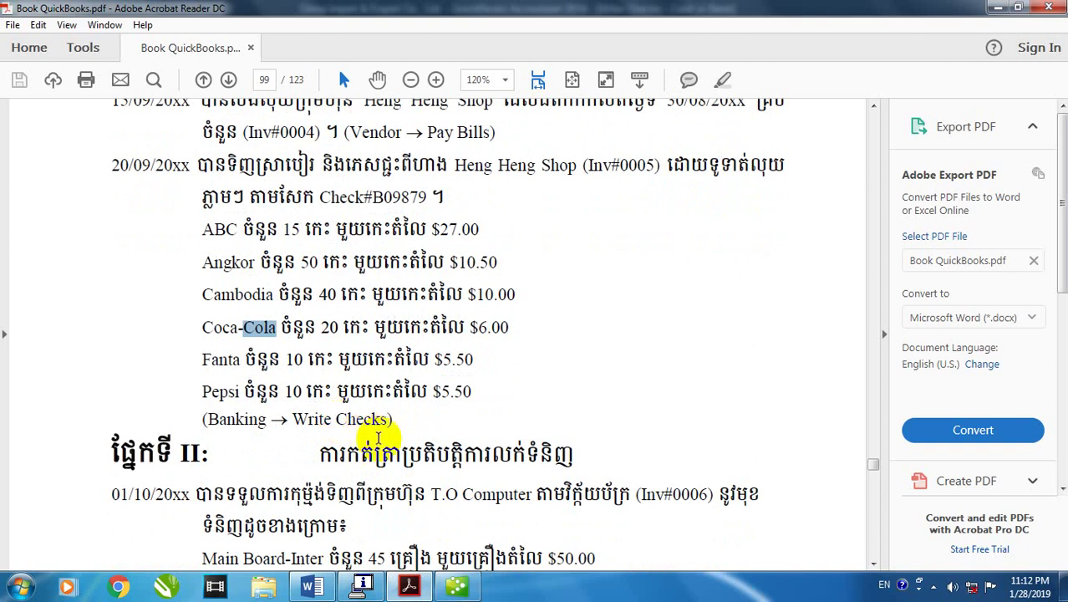
left_click(456, 586)
type("f")
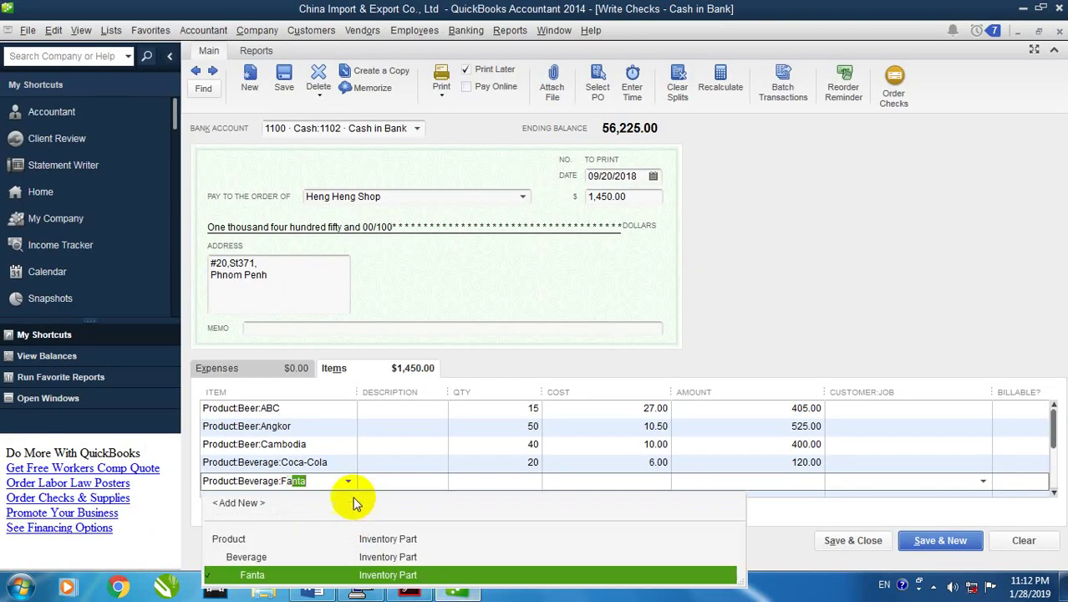
left_click(510, 482)
type("10")
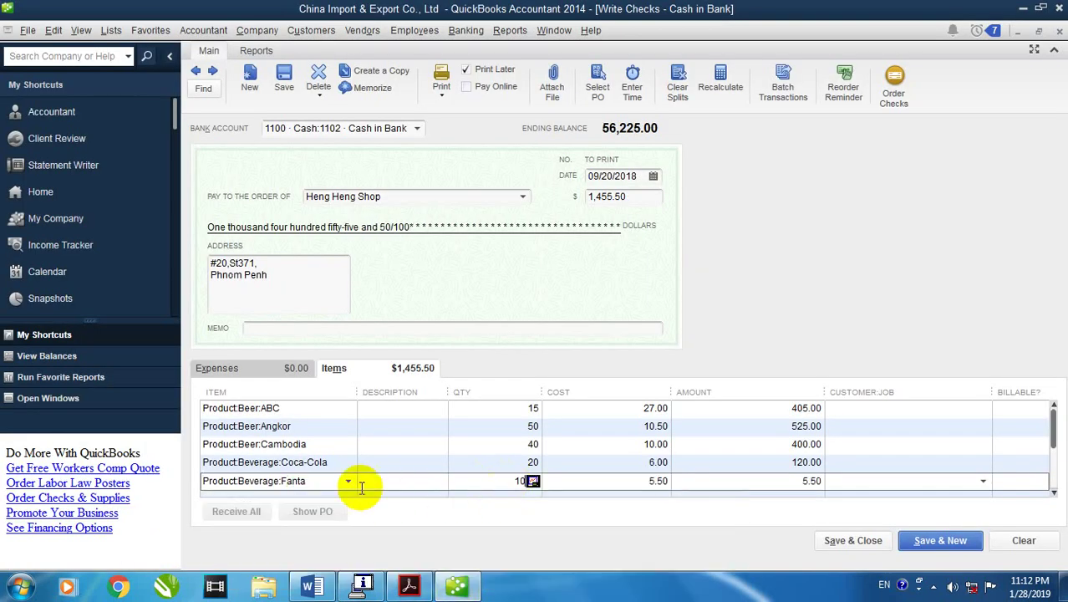
Add Product:Beverage:Pepsi to the check with quantity 10
left_click(358, 491)
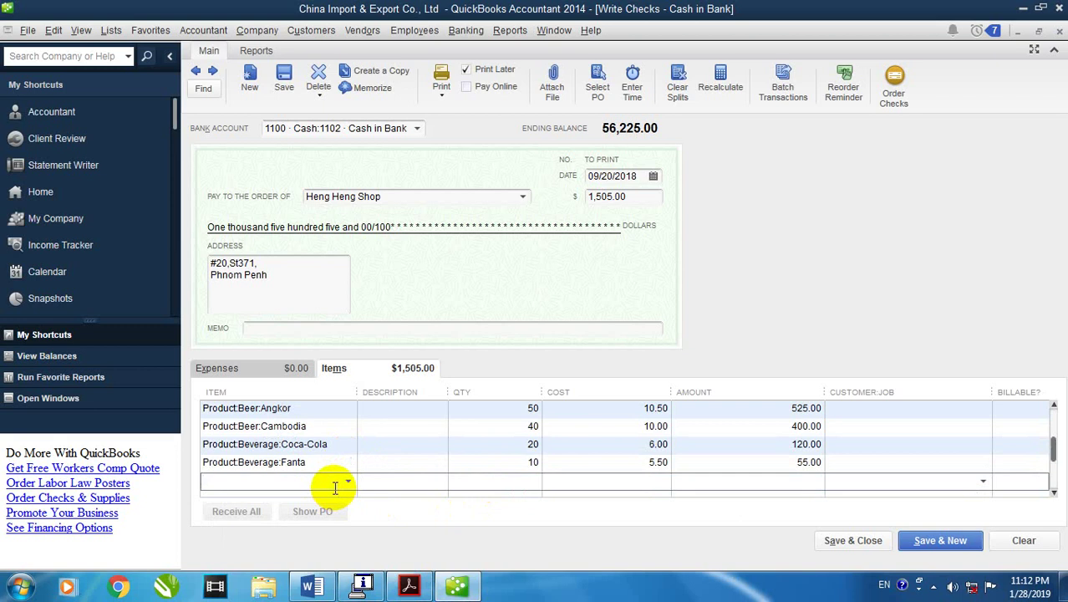
type("pe")
left_click(533, 482)
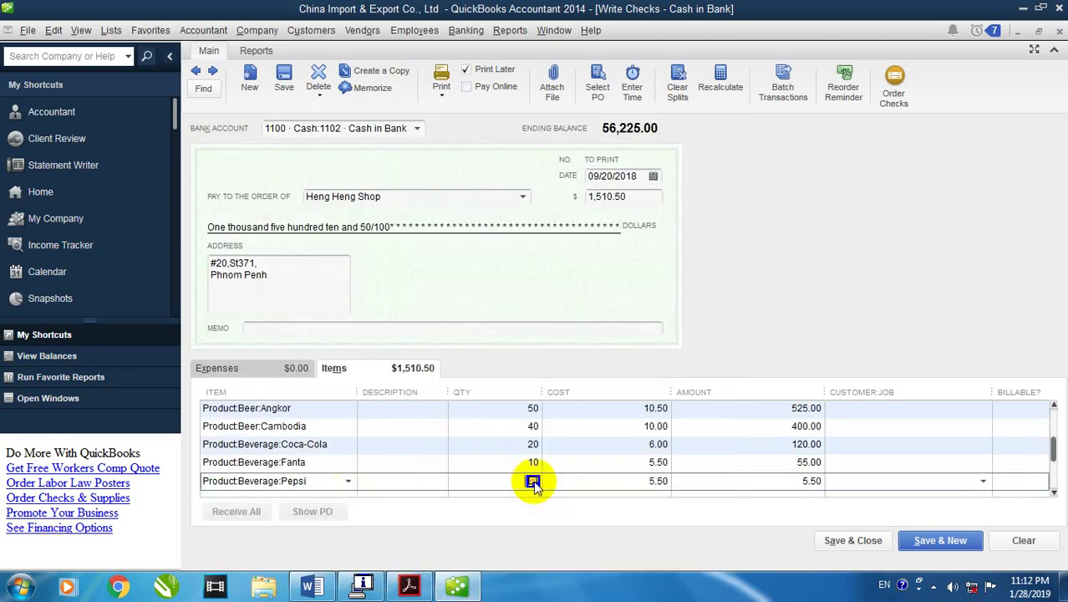
type("10")
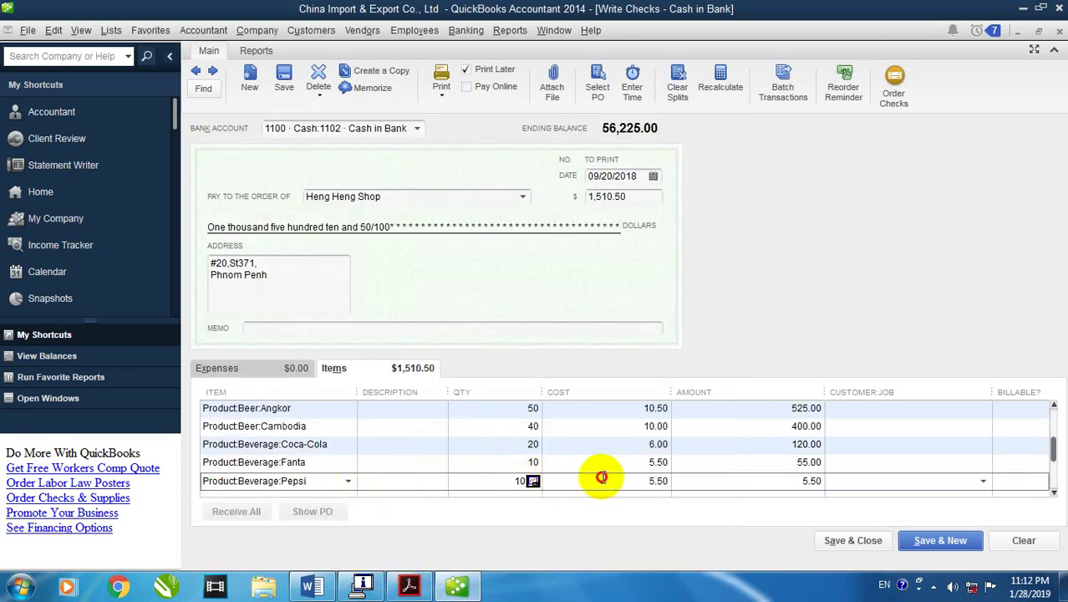
left_click(640, 482)
Review the check's item lines and total amount, and save and close the Heng Heng Shop check
scroll(770, 327, "down", 1)
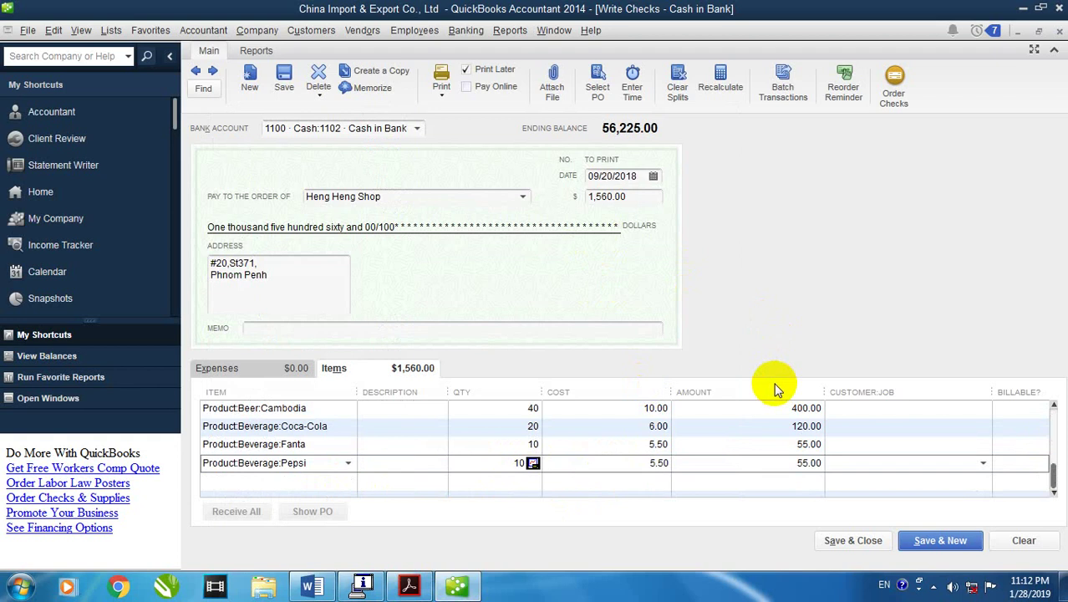
scroll(770, 393, "up", 2)
scroll(771, 393, "down", 1)
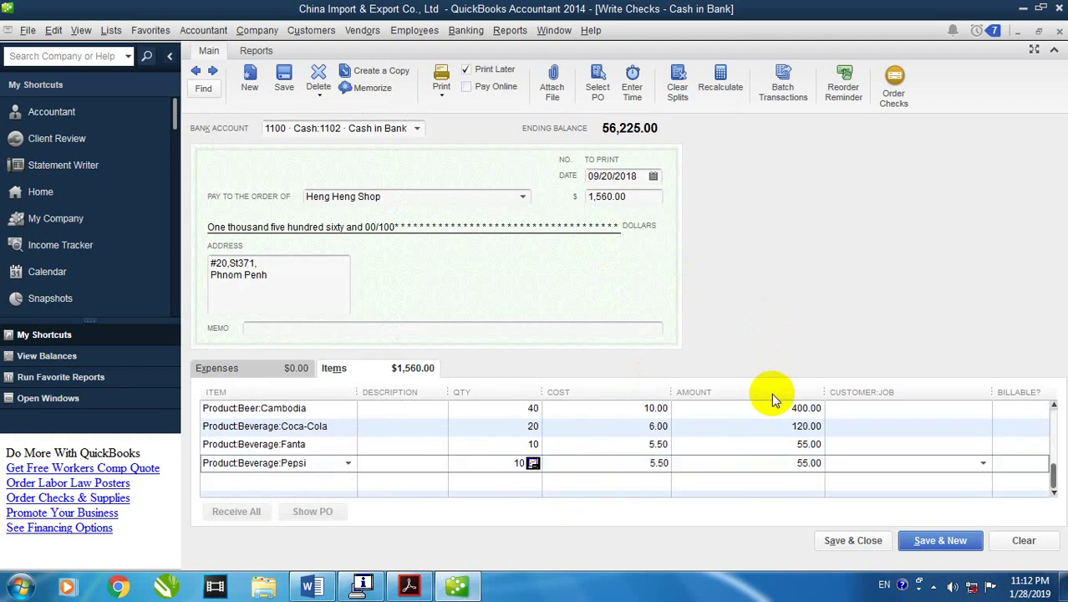
scroll(772, 392, "up", 1)
left_click_drag(639, 198, 583, 217)
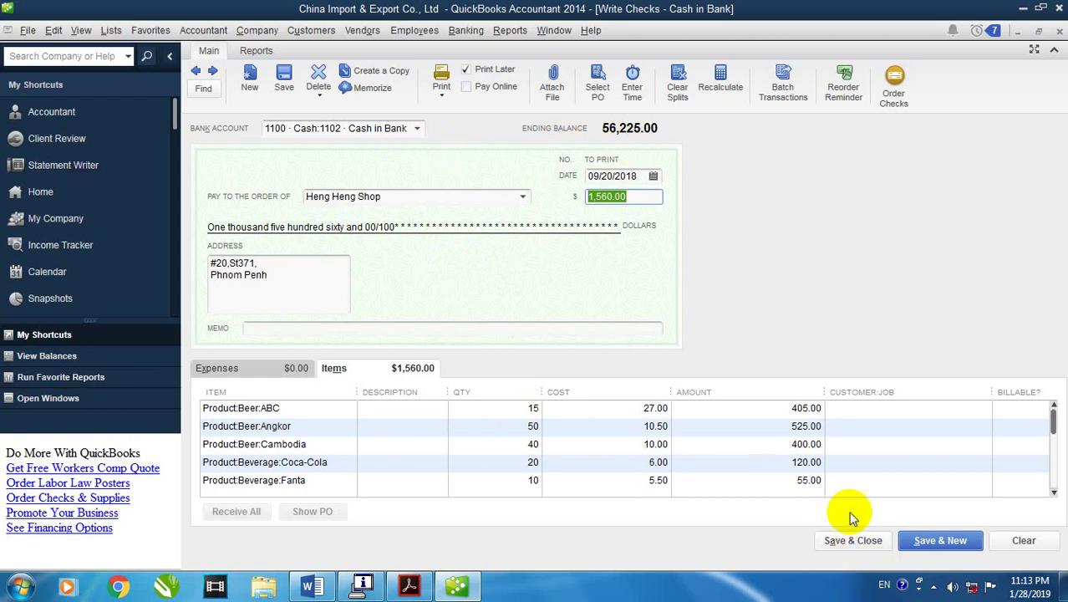
left_click(853, 539)
left_click(500, 289)
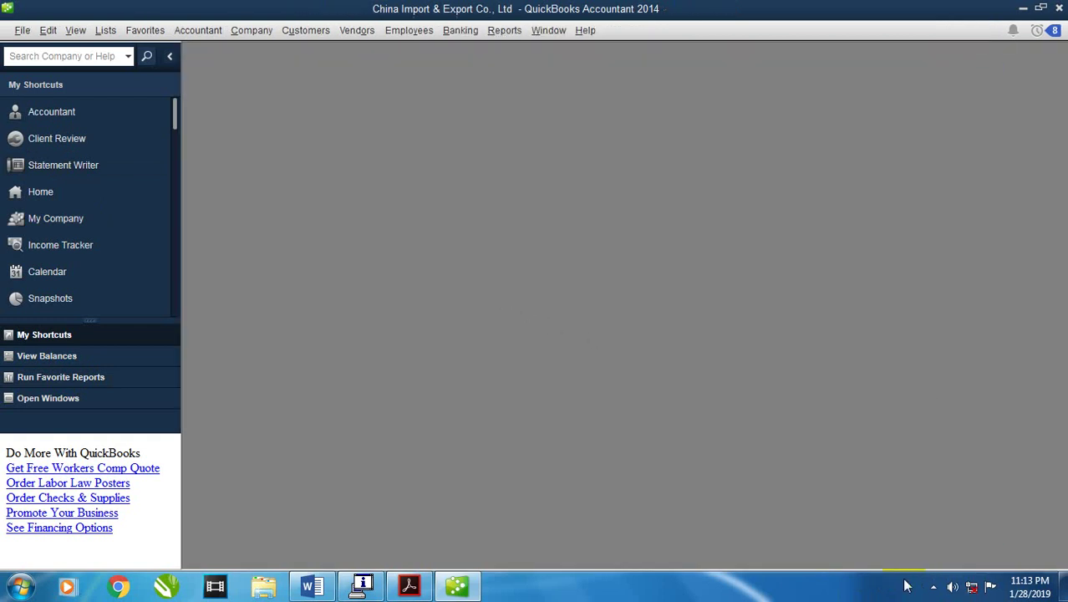
Switch to the exercise PDF and review the purchase transactions from 20/09 back to the start of Part I
left_click(933, 587)
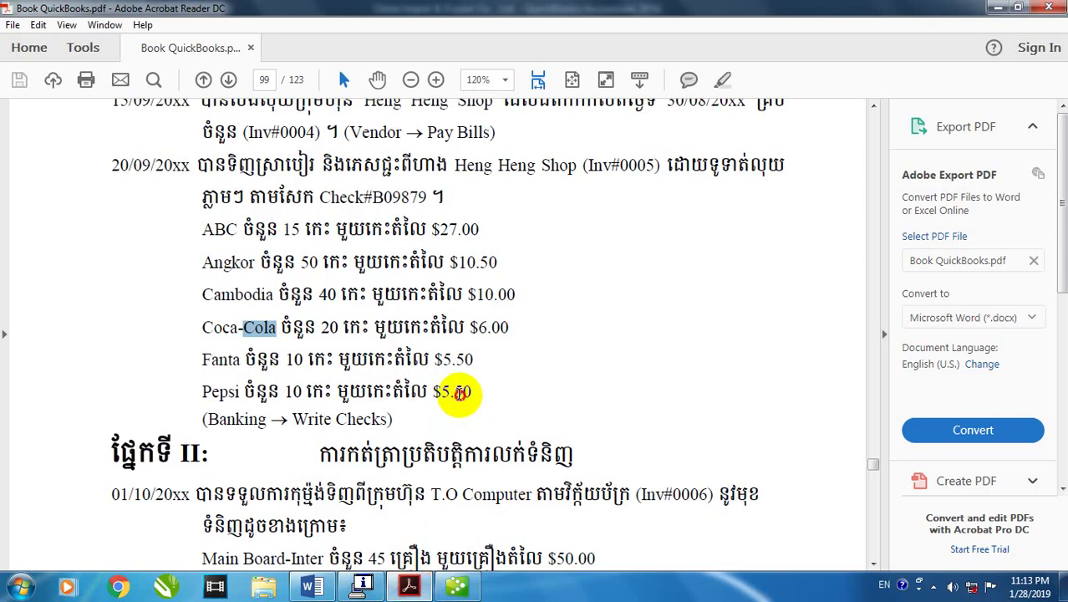
left_click(458, 392)
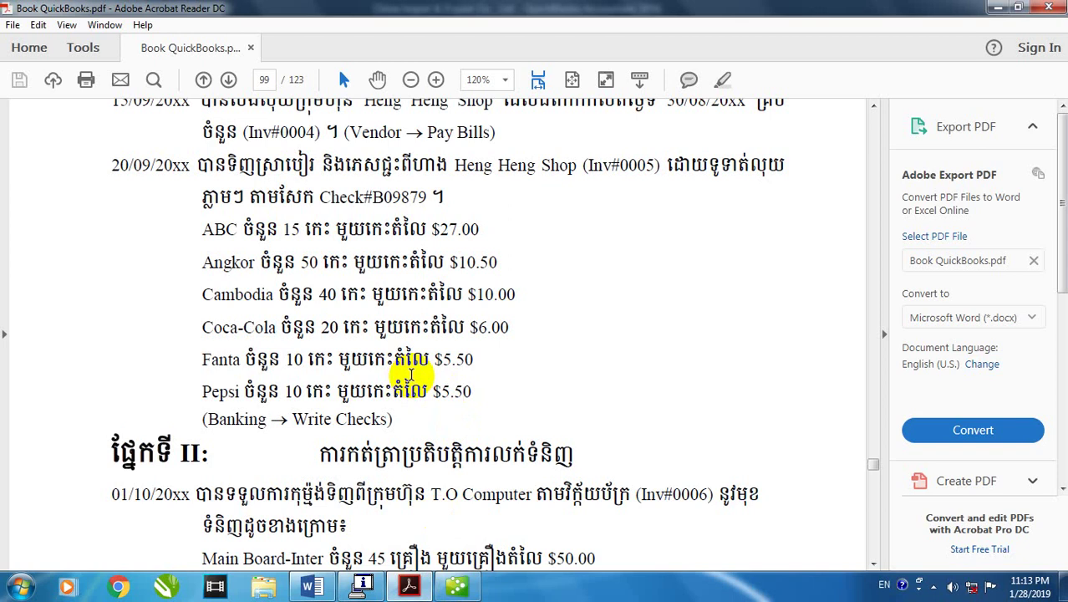
scroll(411, 376, "up", 15)
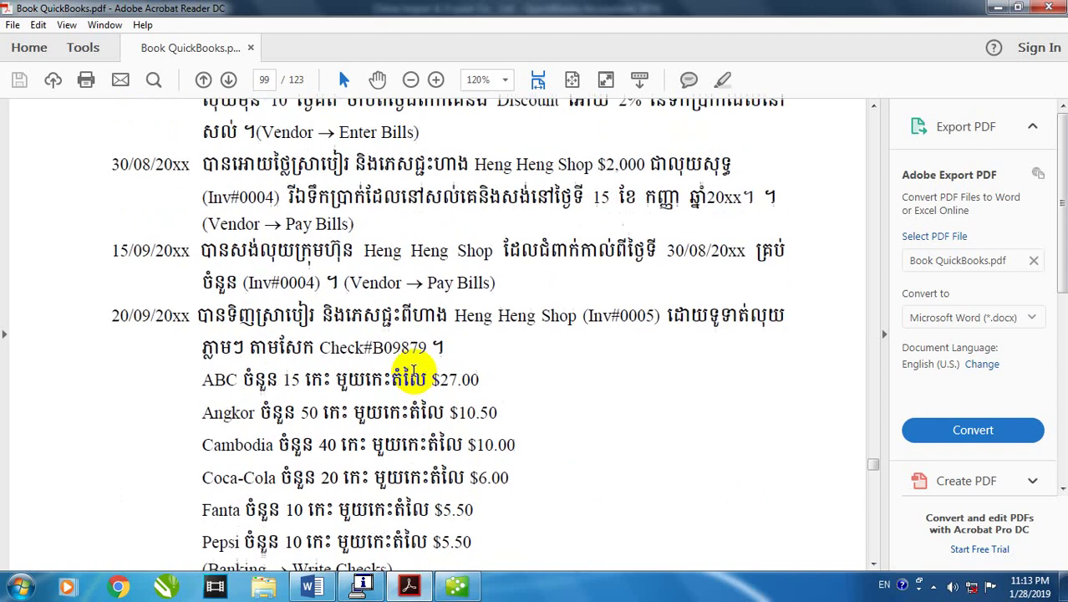
scroll(428, 393, "up", 15)
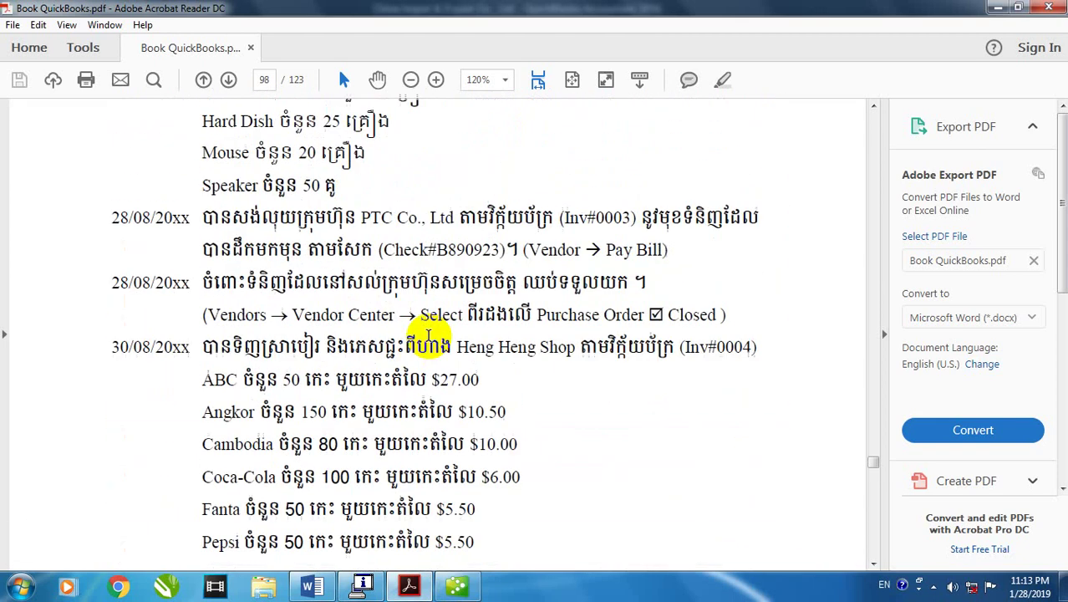
scroll(431, 317, "up", 15)
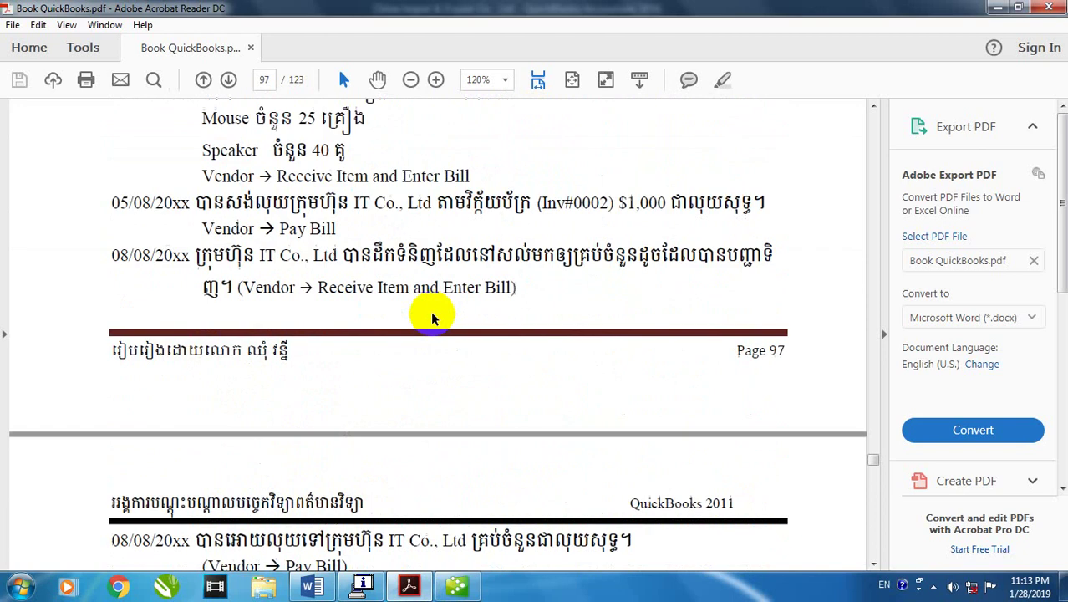
scroll(436, 299, "up", 10)
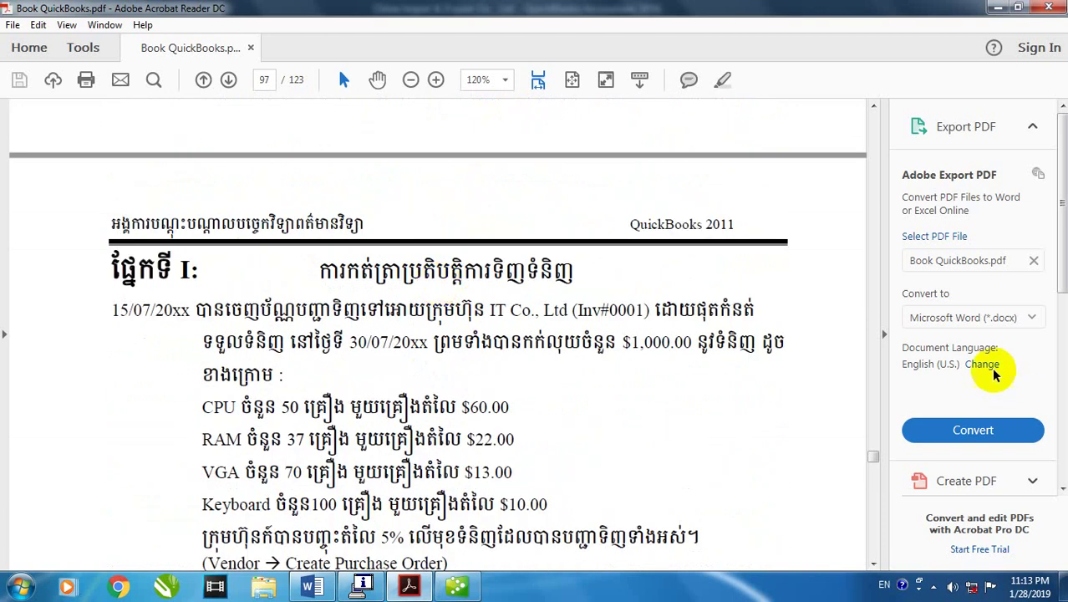
left_click(935, 587)
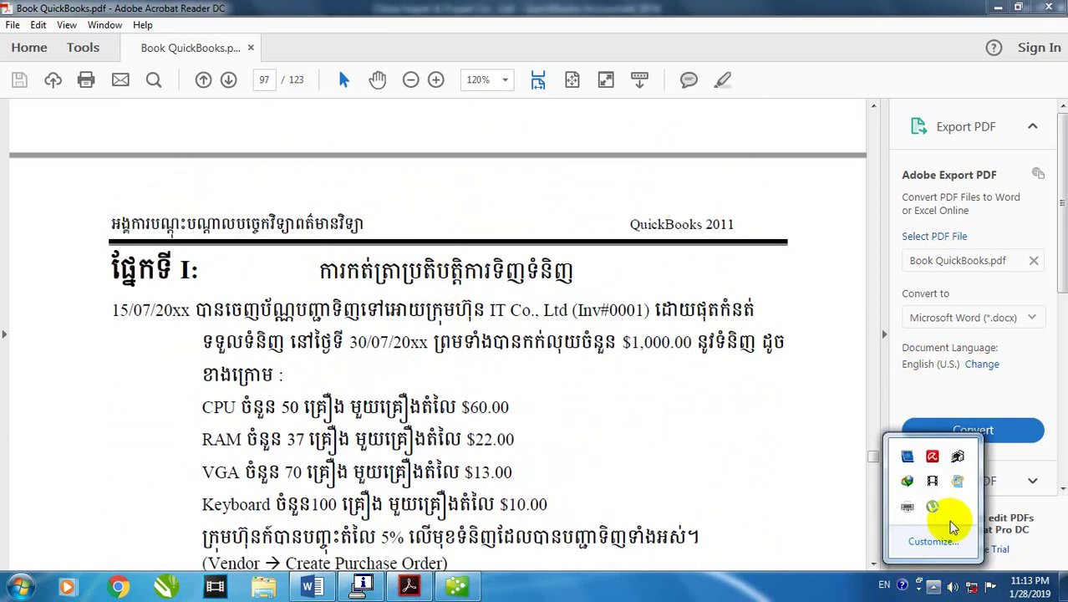